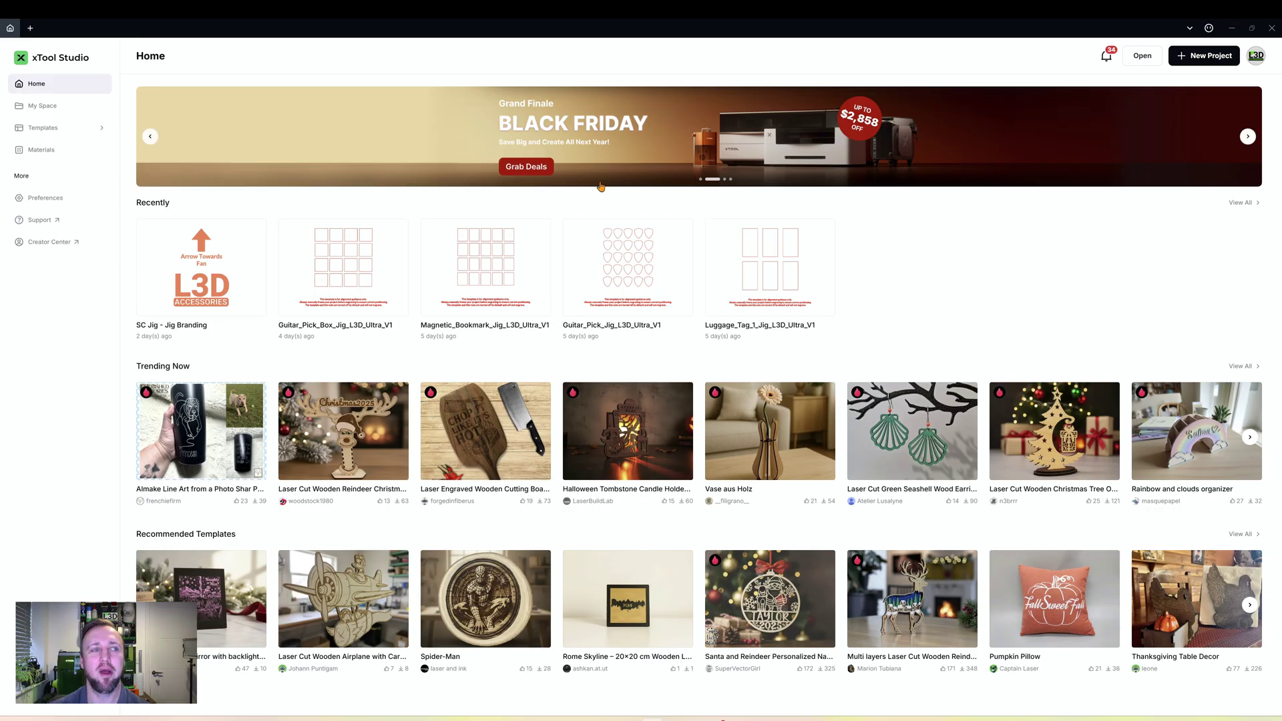
# Step: Start a new project and add the Christmas snowman, stocking, bell and gingerbread man elements to the canvas
pyautogui.click(1256, 55)
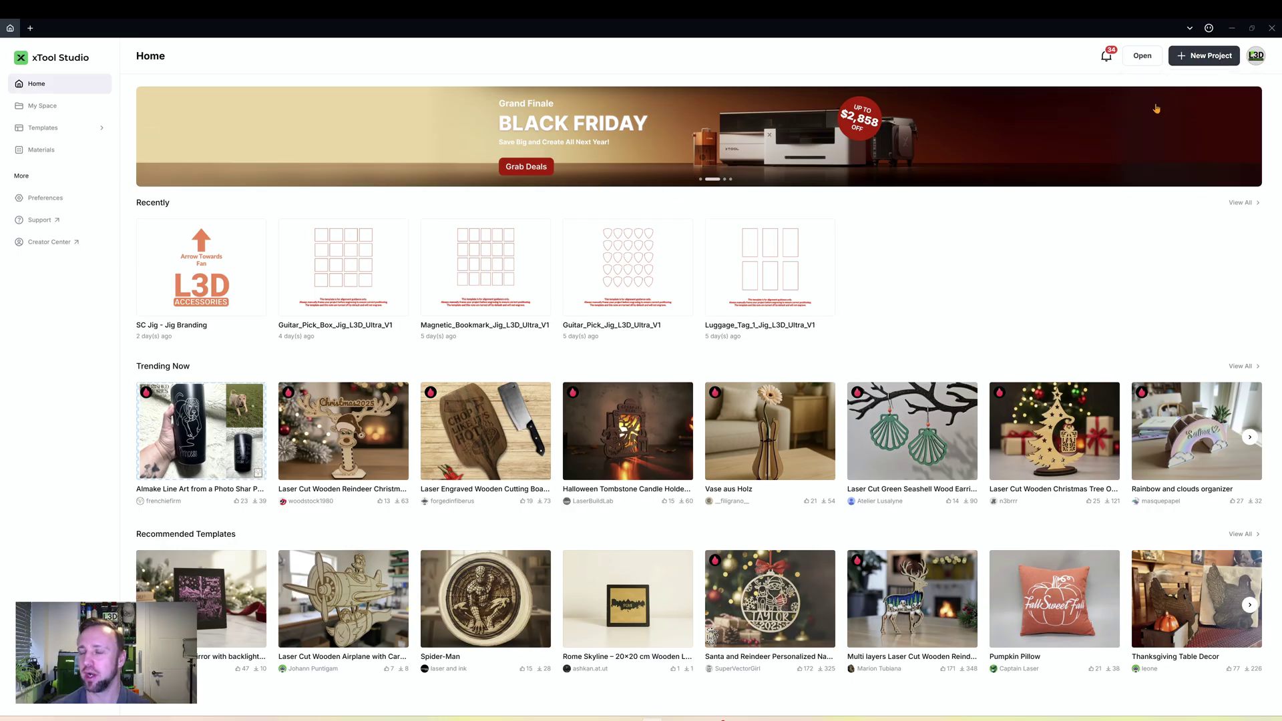
pyautogui.click(1200, 56)
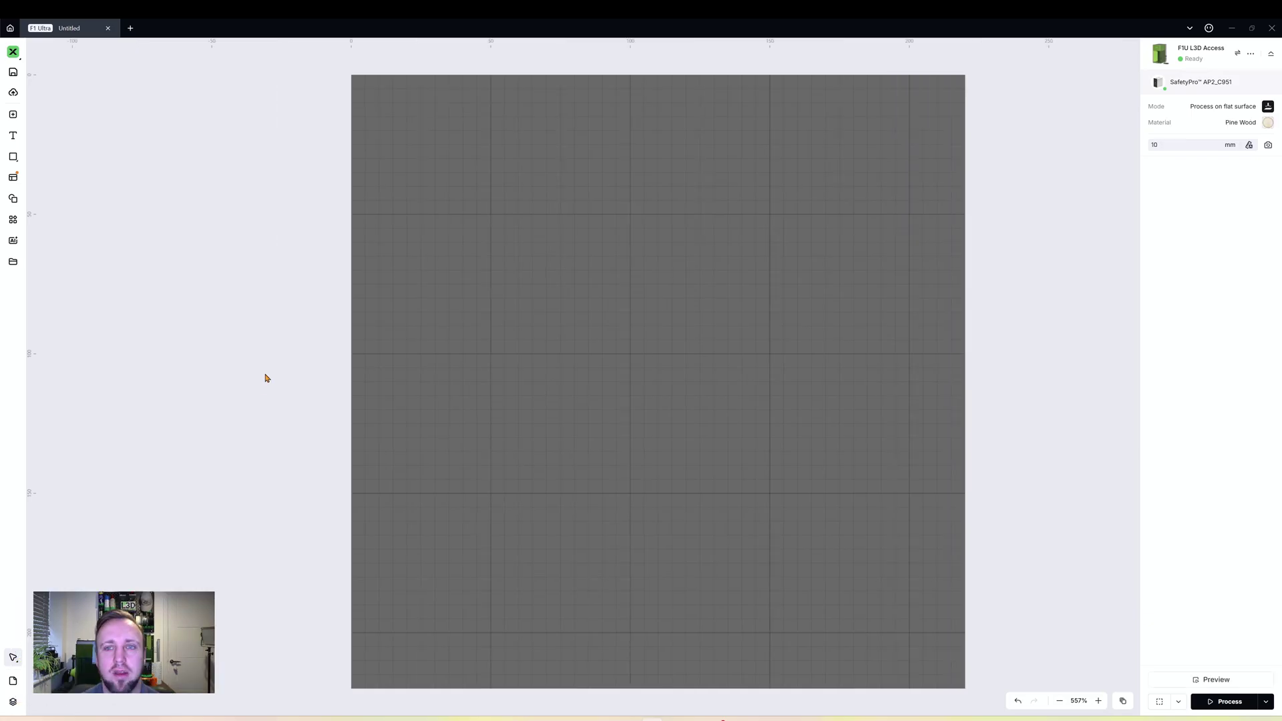
pyautogui.click(13, 200)
pyautogui.click(78, 189)
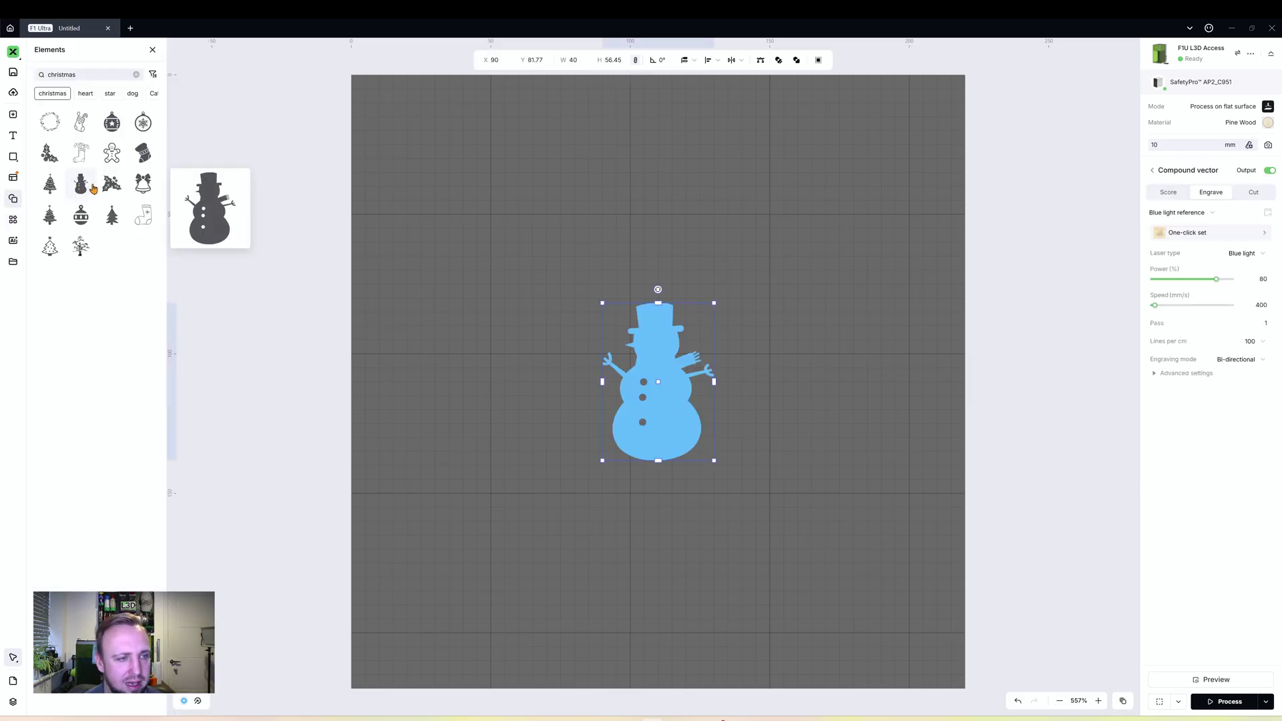
pyautogui.click(143, 153)
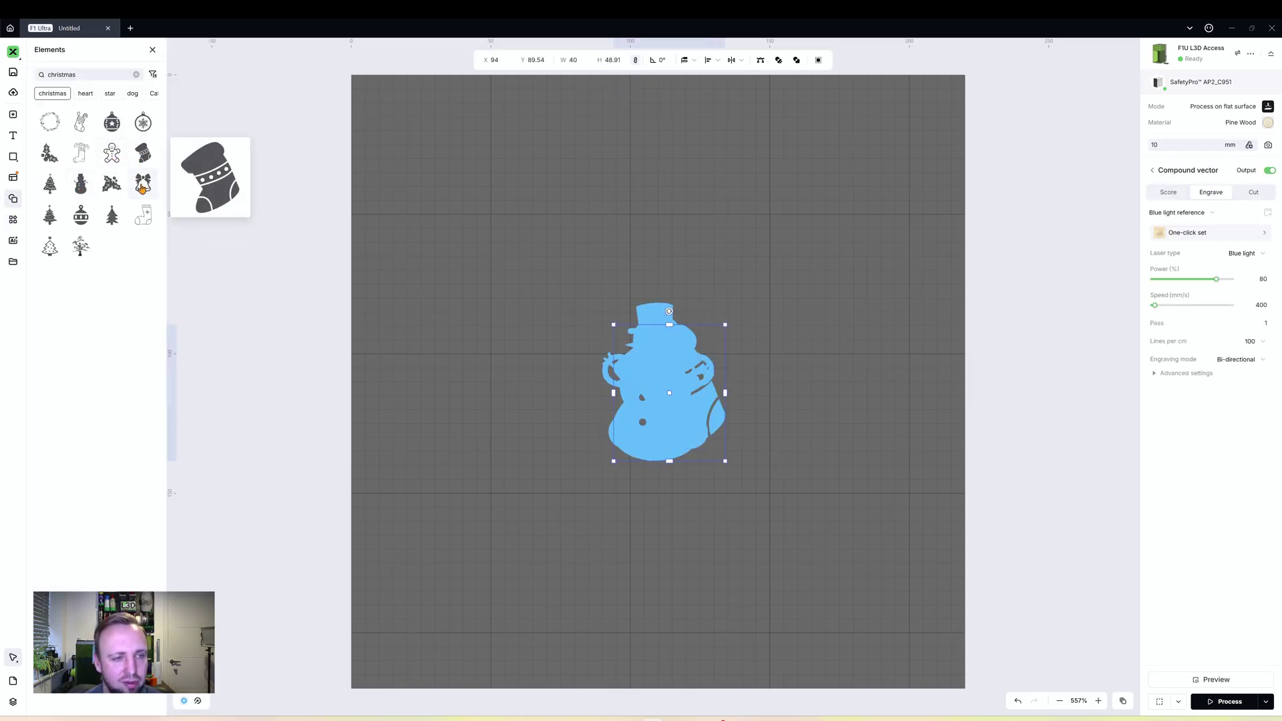
pyautogui.click(143, 184)
pyautogui.press('Escape')
# Step: Separate the overlapping elements into two rows, with the bell and stocking above the gingerbread man and snowman
pyautogui.moveTo(650, 386); pyautogui.dragTo(775, 274)
pyautogui.moveTo(667, 458); pyautogui.dragTo(546, 479)
pyautogui.moveTo(667, 399); pyautogui.dragTo(747, 455)
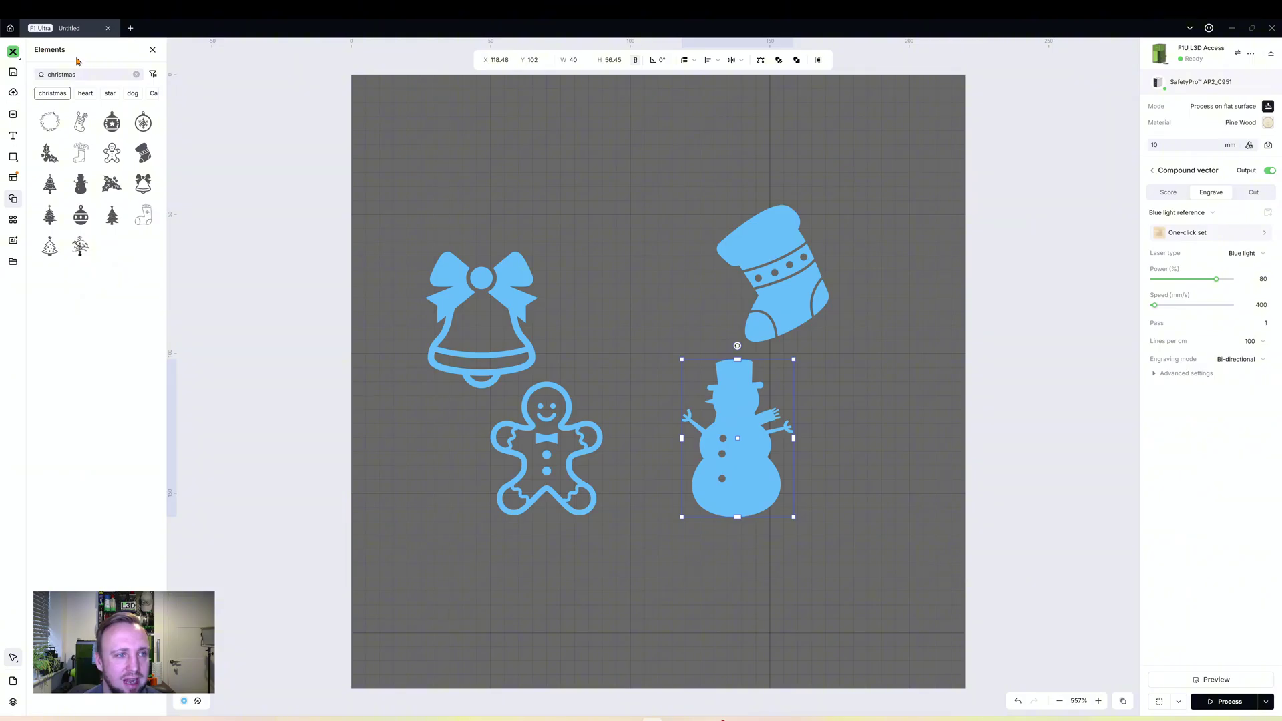
pyautogui.moveTo(520, 310); pyautogui.dragTo(593, 257)
pyautogui.moveTo(774, 273); pyautogui.dragTo(701, 274)
pyautogui.moveTo(774, 414); pyautogui.dragTo(744, 412)
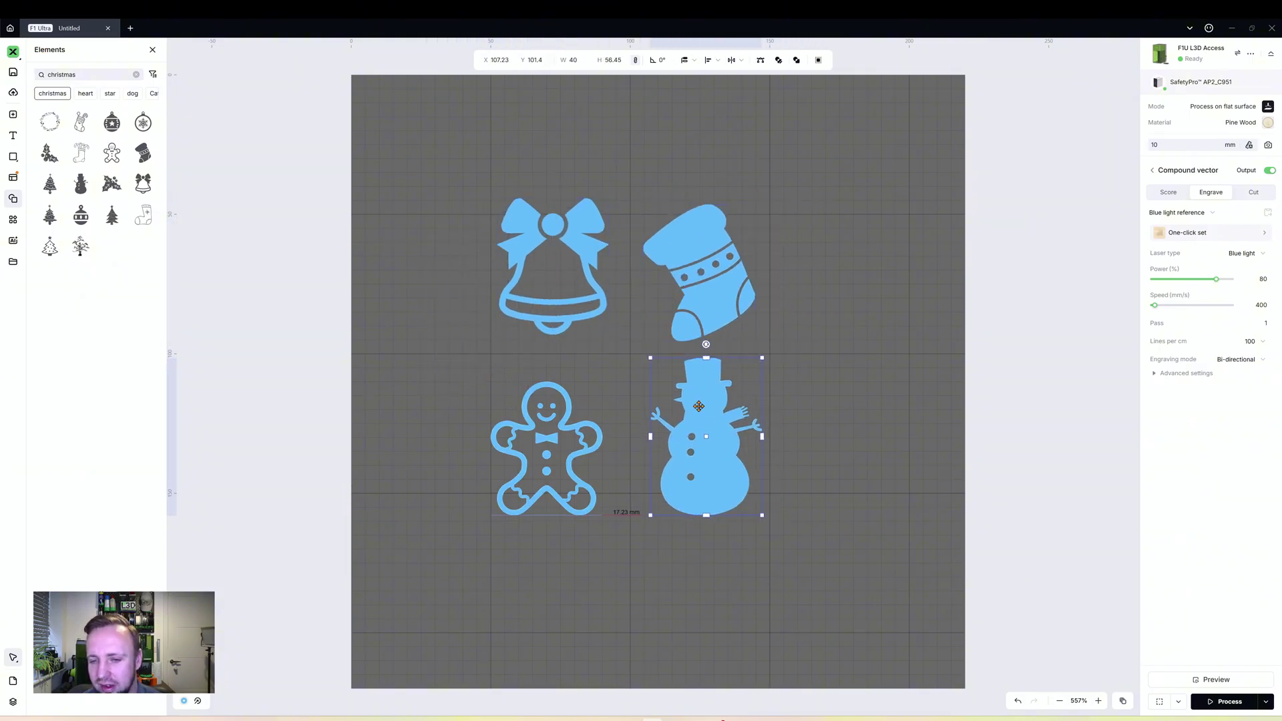
pyautogui.moveTo(551, 430); pyautogui.dragTo(557, 413)
pyautogui.click(554, 267)
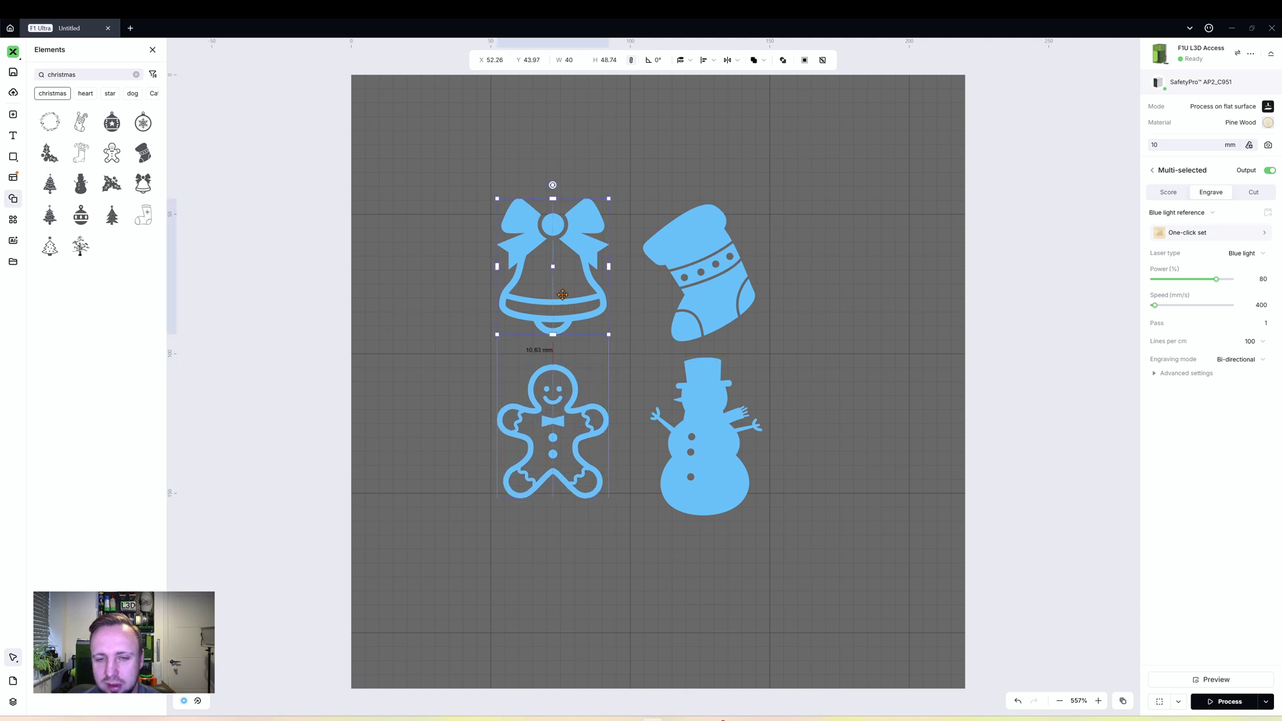
# Step: Widen the gaps between the four elements by moving the stocking and snowman right and the gingerbread man and bell left
pyautogui.moveTo(747, 277); pyautogui.dragTo(787, 260)
pyautogui.moveTo(704, 461); pyautogui.dragTo(746, 474)
pyautogui.moveTo(542, 424); pyautogui.dragTo(515, 443)
pyautogui.moveTo(542, 304); pyautogui.dragTo(520, 303)
pyautogui.click(487, 152)
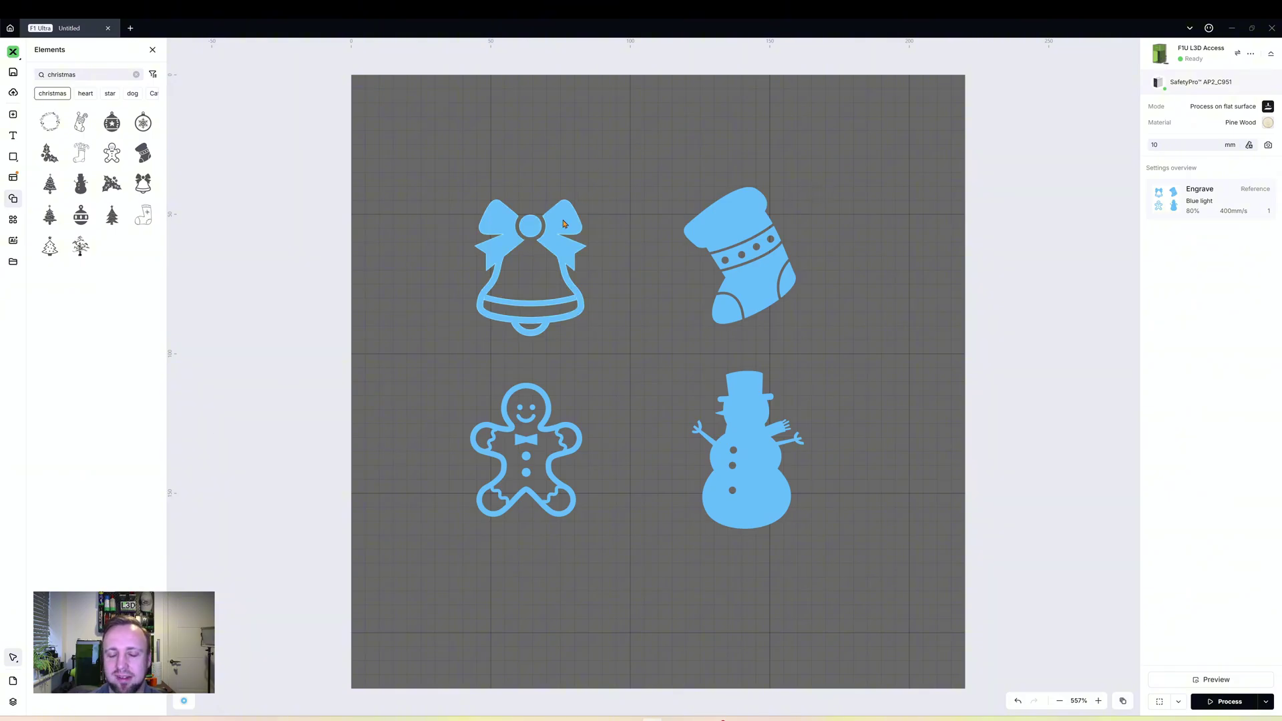
# Step: Try an engrave power of 67% on the bell, and apply the One-click set sample with speed 400 and power 80
pyautogui.click(491, 220)
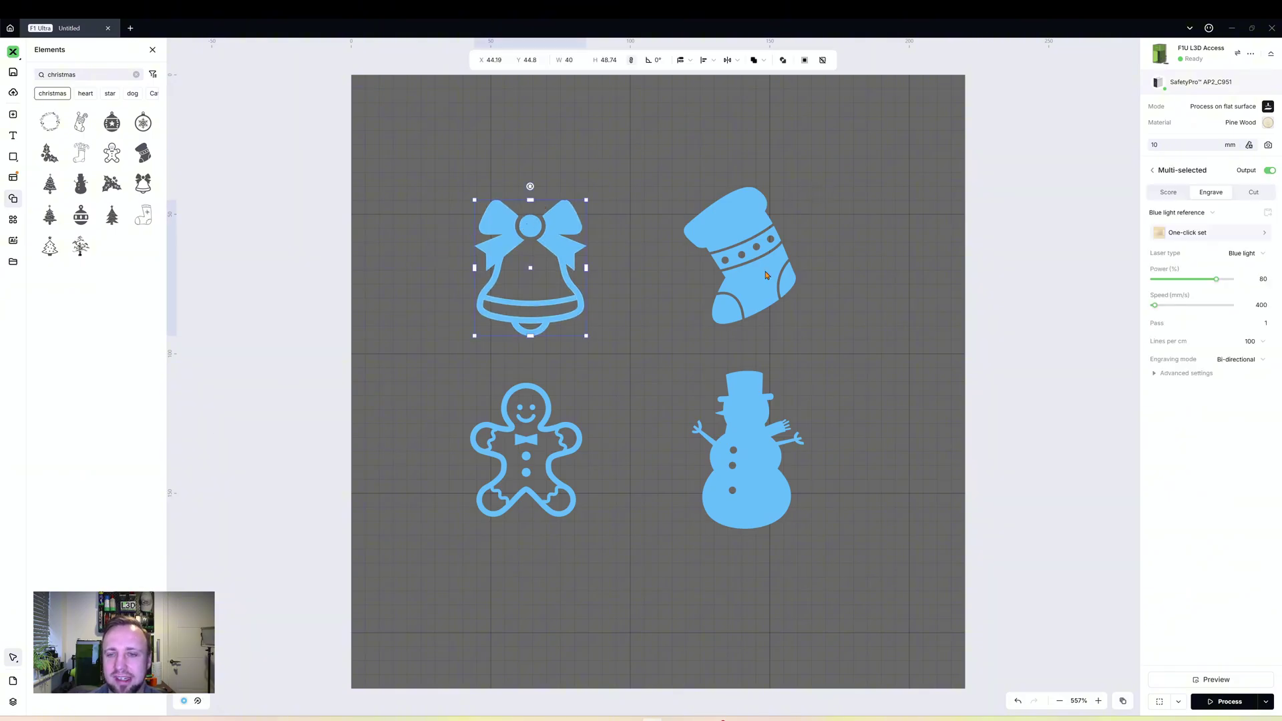
pyautogui.moveTo(1216, 278)
pyautogui.mouseDown()
pyautogui.moveTo(1194, 279)
pyautogui.moveTo(1206, 279)
pyautogui.mouseUp()
pyautogui.click(1164, 232)
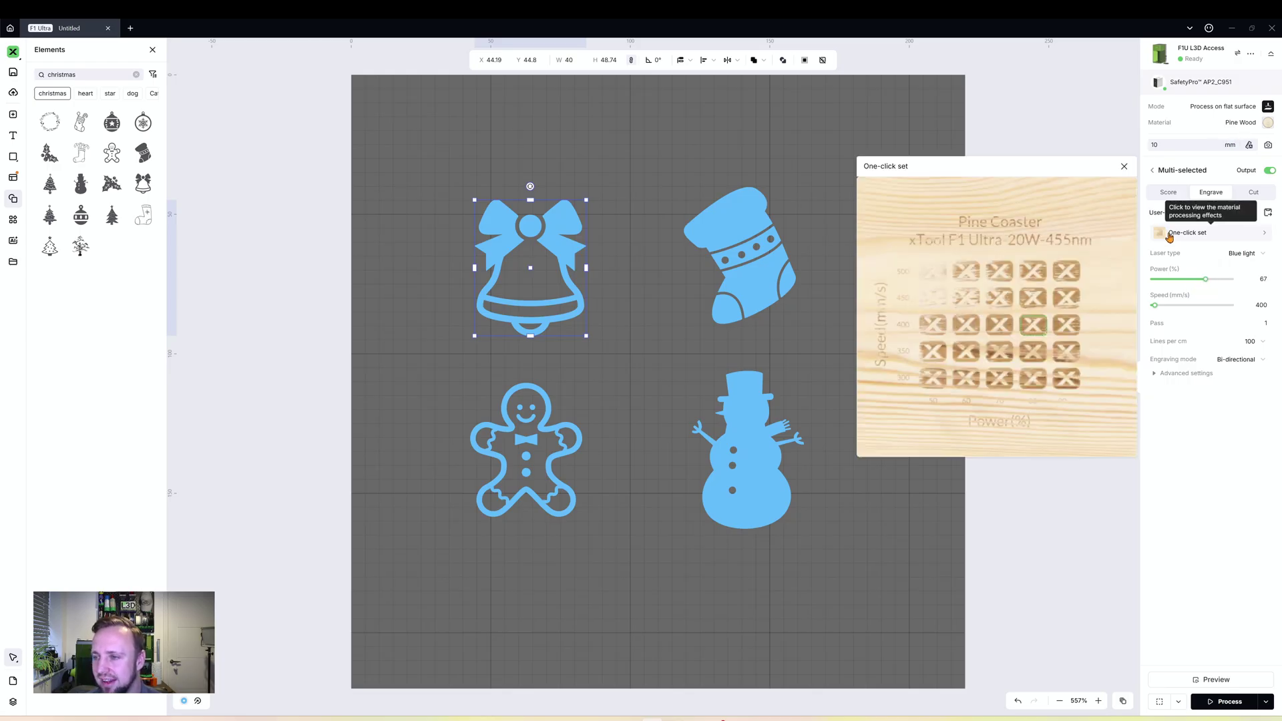
pyautogui.click(1033, 337)
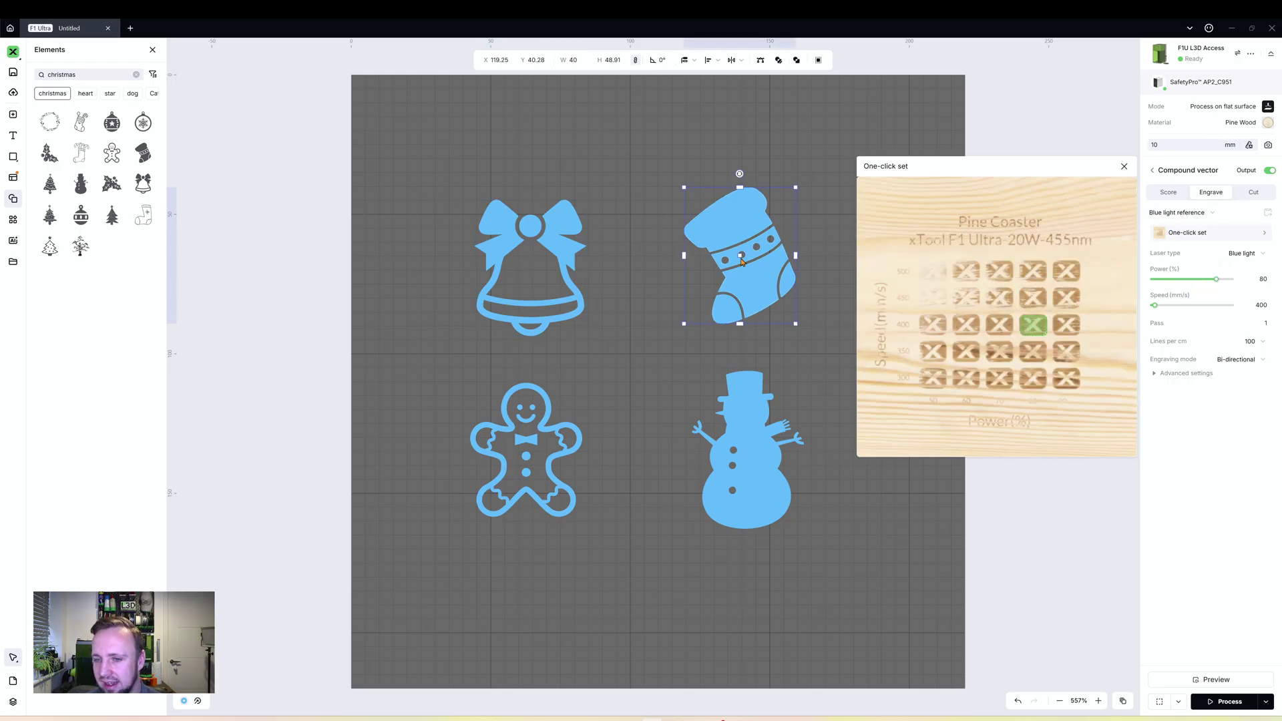
# Step: Set the engrave power to 45% for the stocking, 53% for the gingerbread man and 42% for the snowman
pyautogui.press('Tab')
pyautogui.moveTo(1216, 279); pyautogui.dragTo(1193, 279)
pyautogui.press('Tab')
pyautogui.click(741, 175)
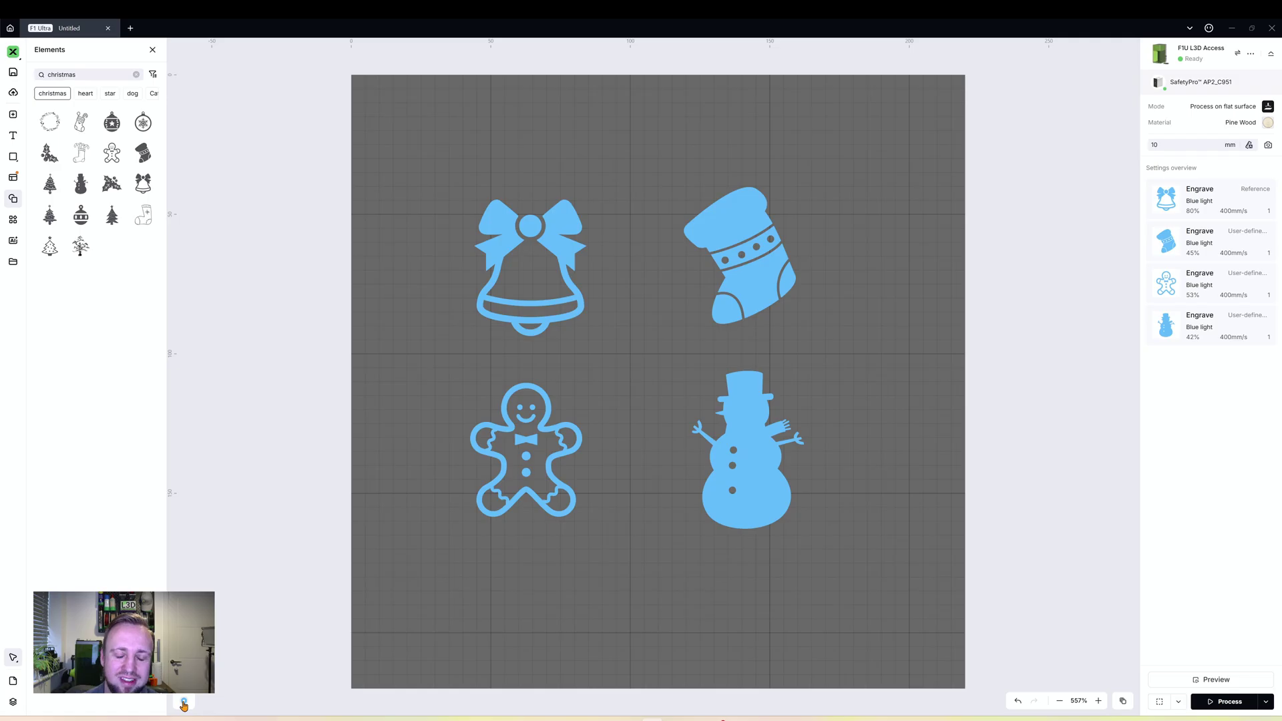
# Step: Apply the One-click set sample with speed 400 and power 70 to all four elements together
pyautogui.hotkey('ctrl', 'a')
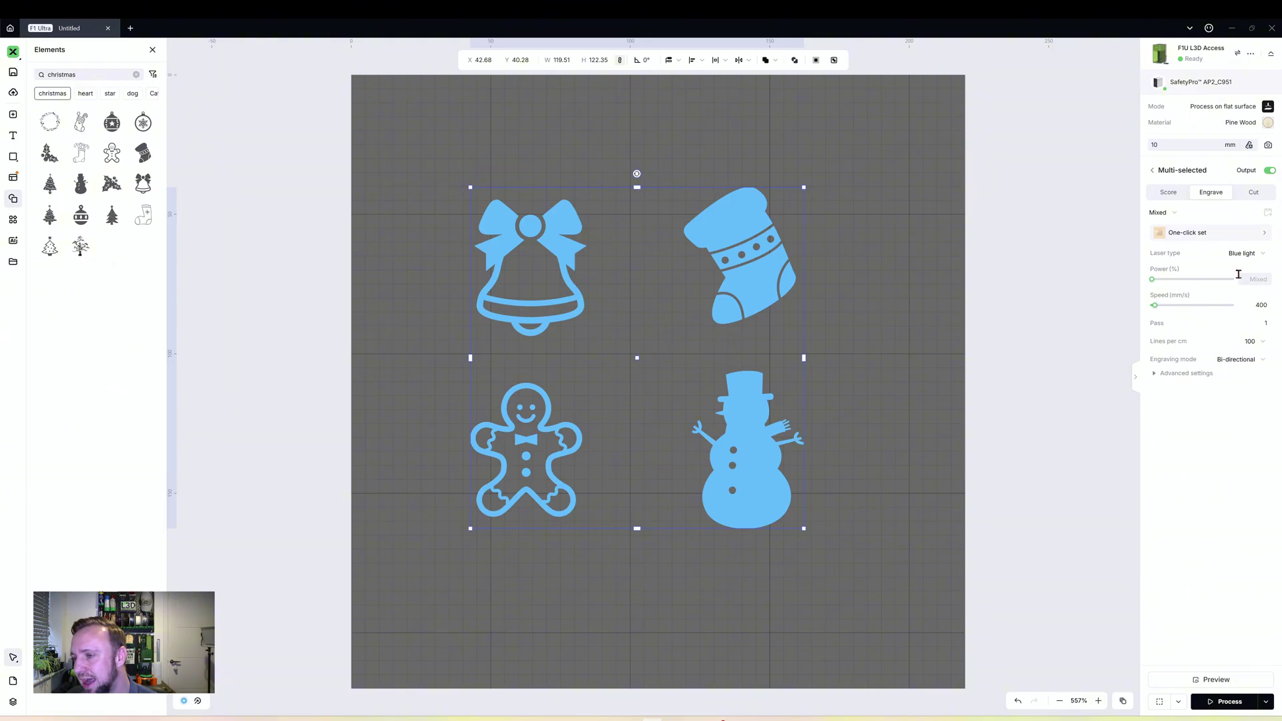
pyautogui.click(1185, 234)
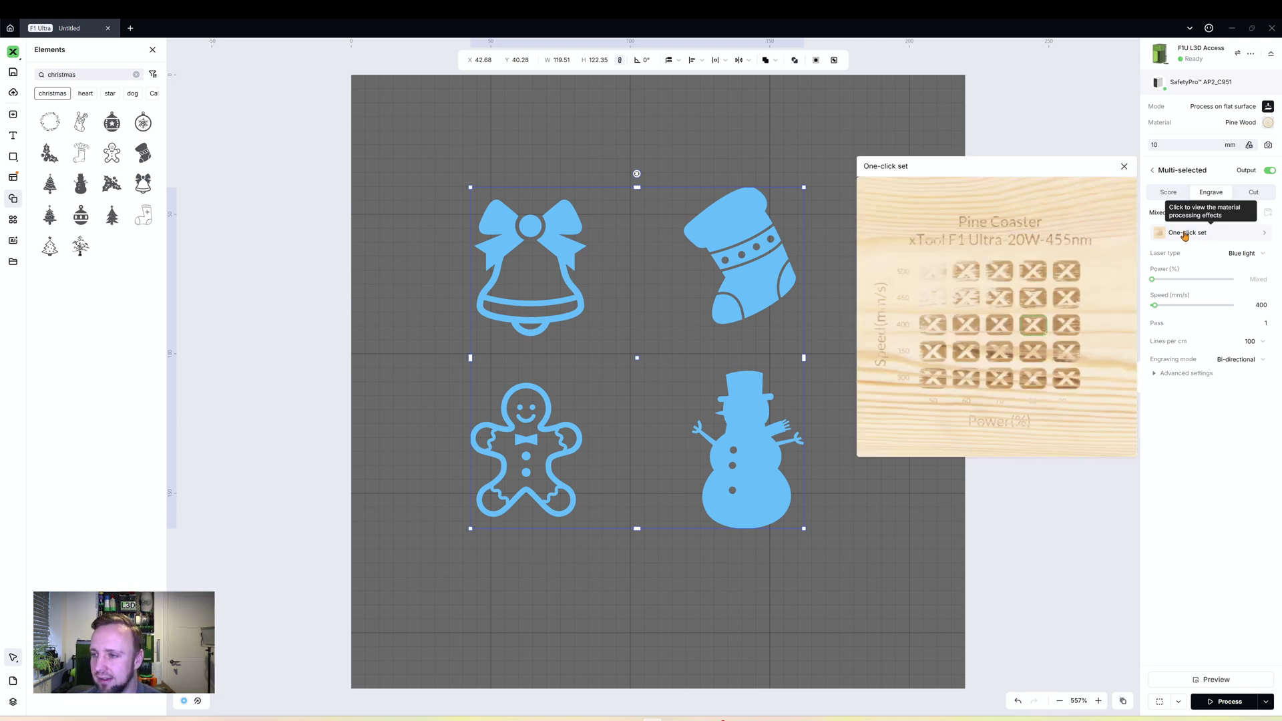
pyautogui.click(1008, 330)
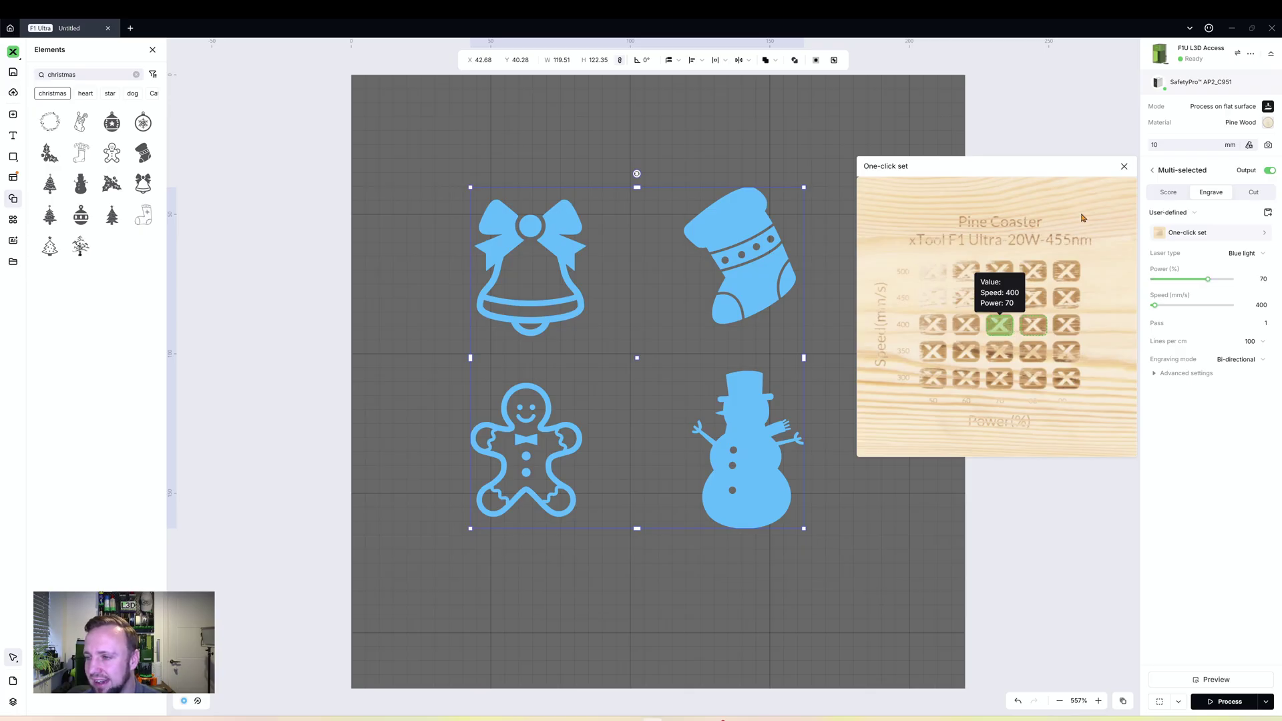
pyautogui.click(1124, 167)
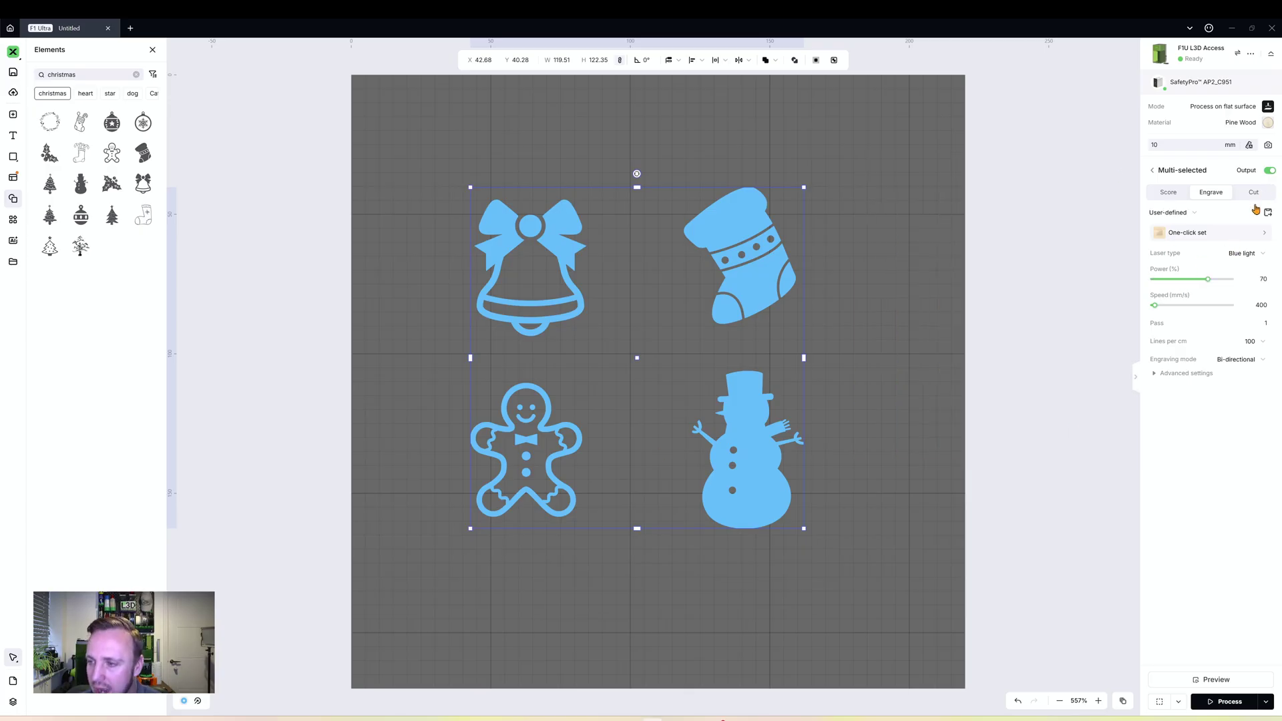
# Step: Set the engrave speed of all four elements to 3617 mm/s
pyautogui.moveTo(1156, 306)
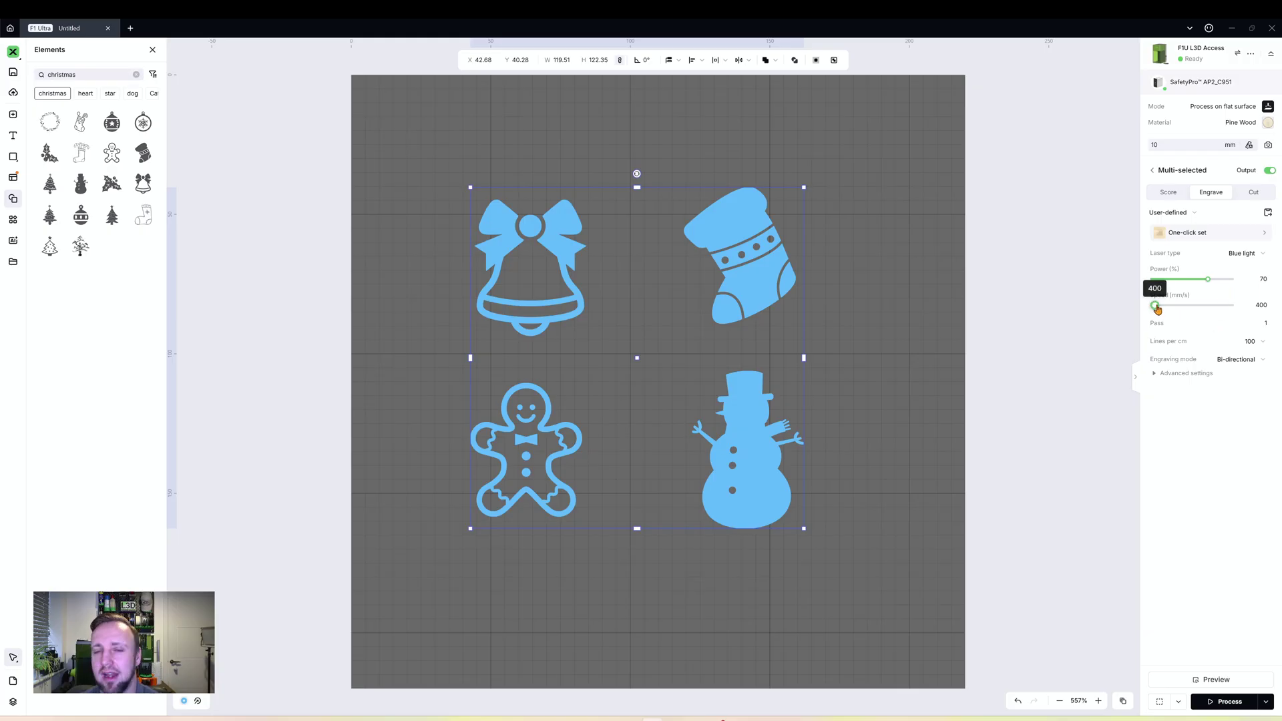
pyautogui.moveTo(1156, 307); pyautogui.dragTo(1181, 305)
pyautogui.click(862, 264)
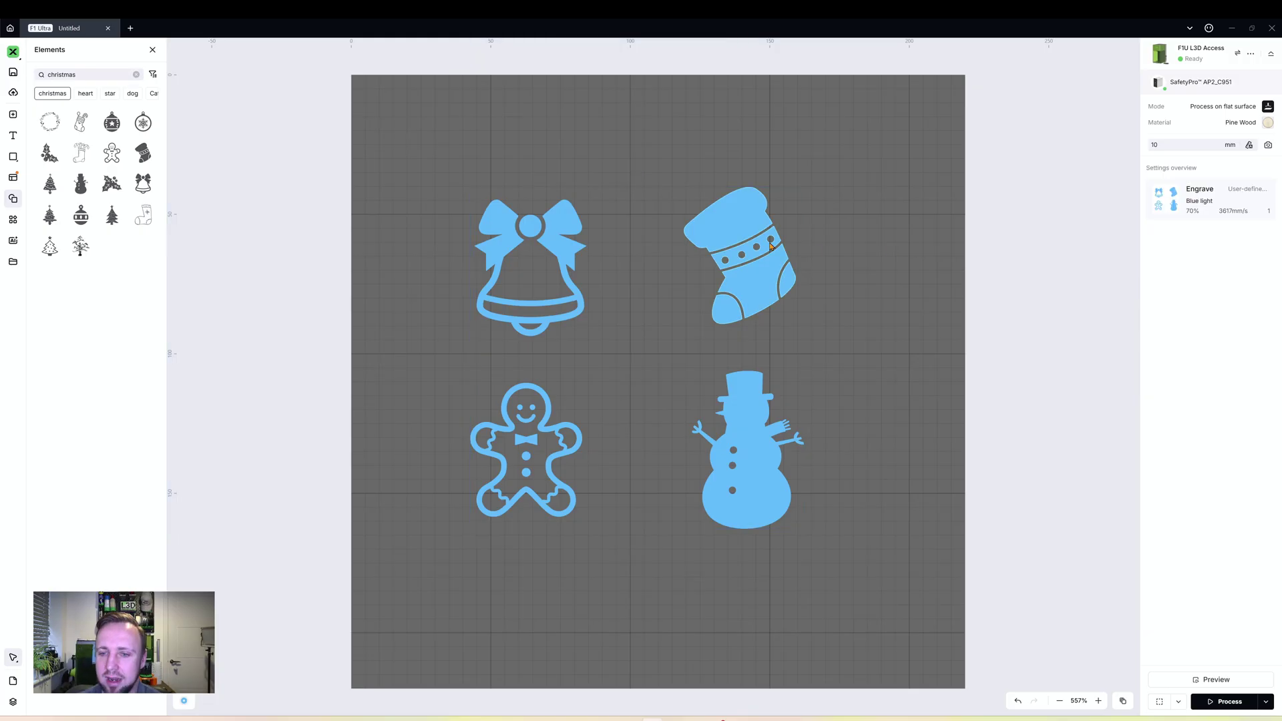
# Step: Set the engrave speed of only the stocking to 1882 mm/s
pyautogui.click(738, 253)
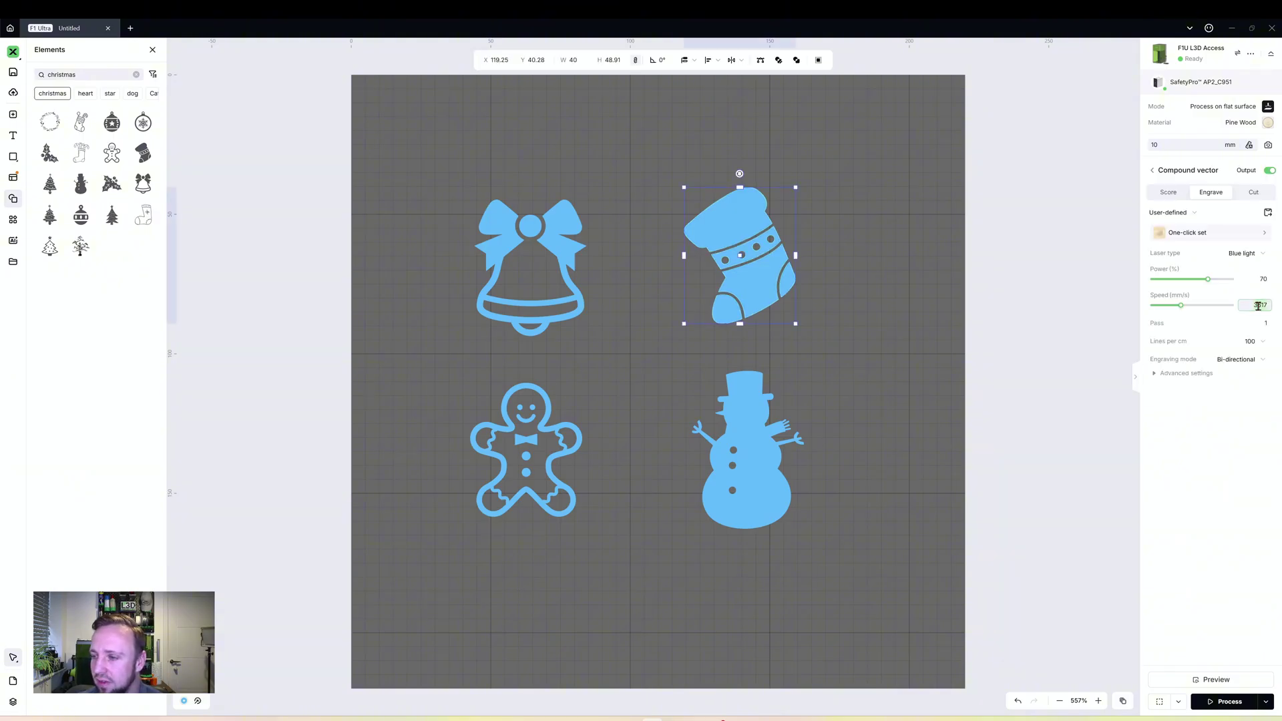
pyautogui.click(504, 457)
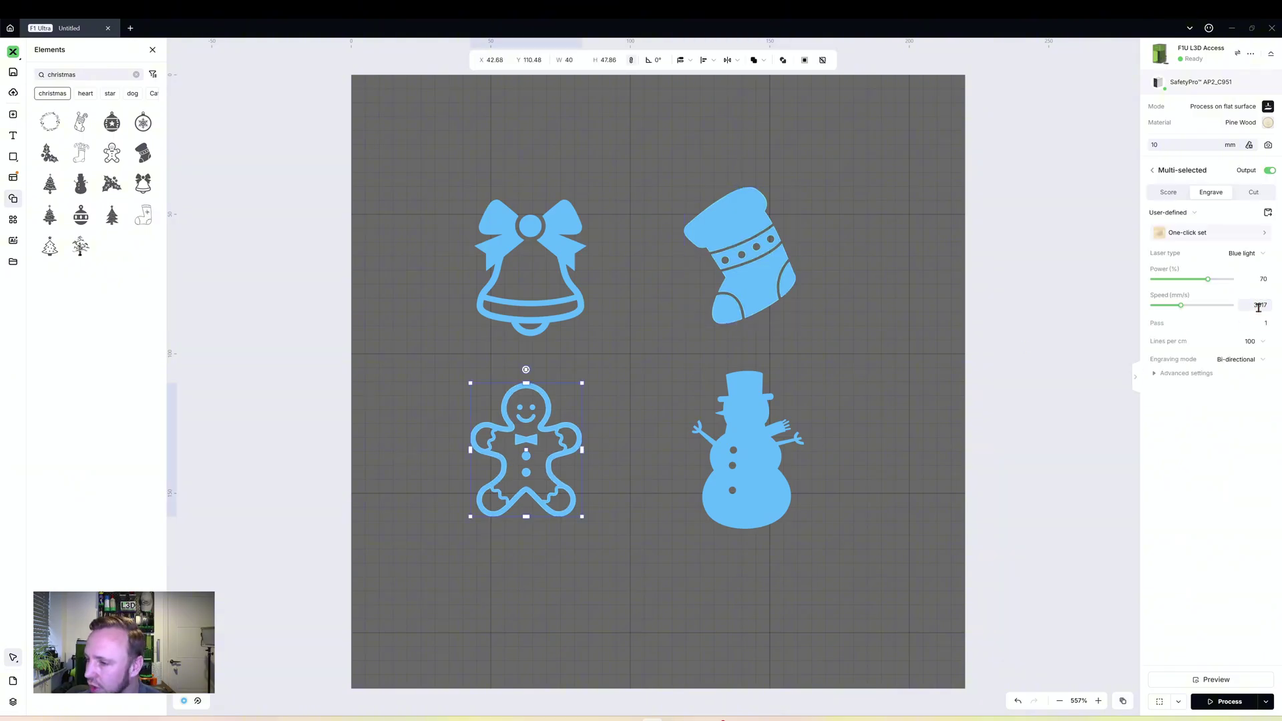
pyautogui.click(984, 456)
pyautogui.click(760, 251)
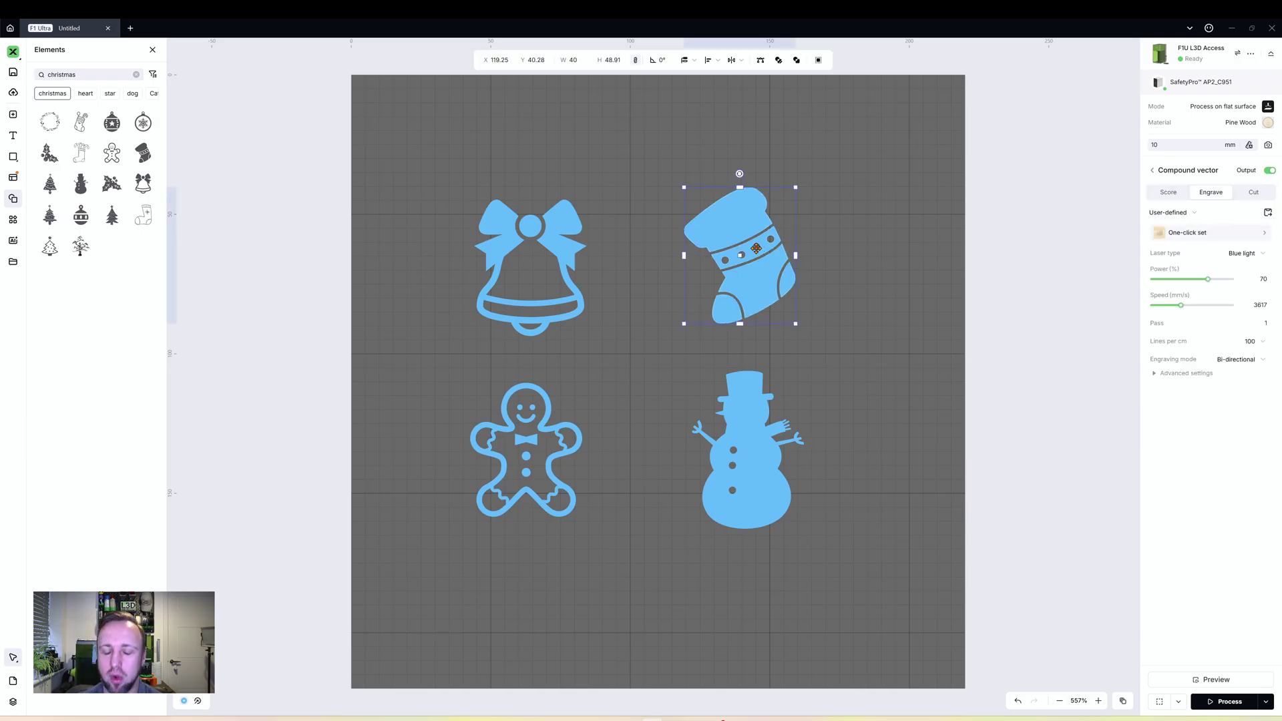
pyautogui.moveTo(1181, 309)
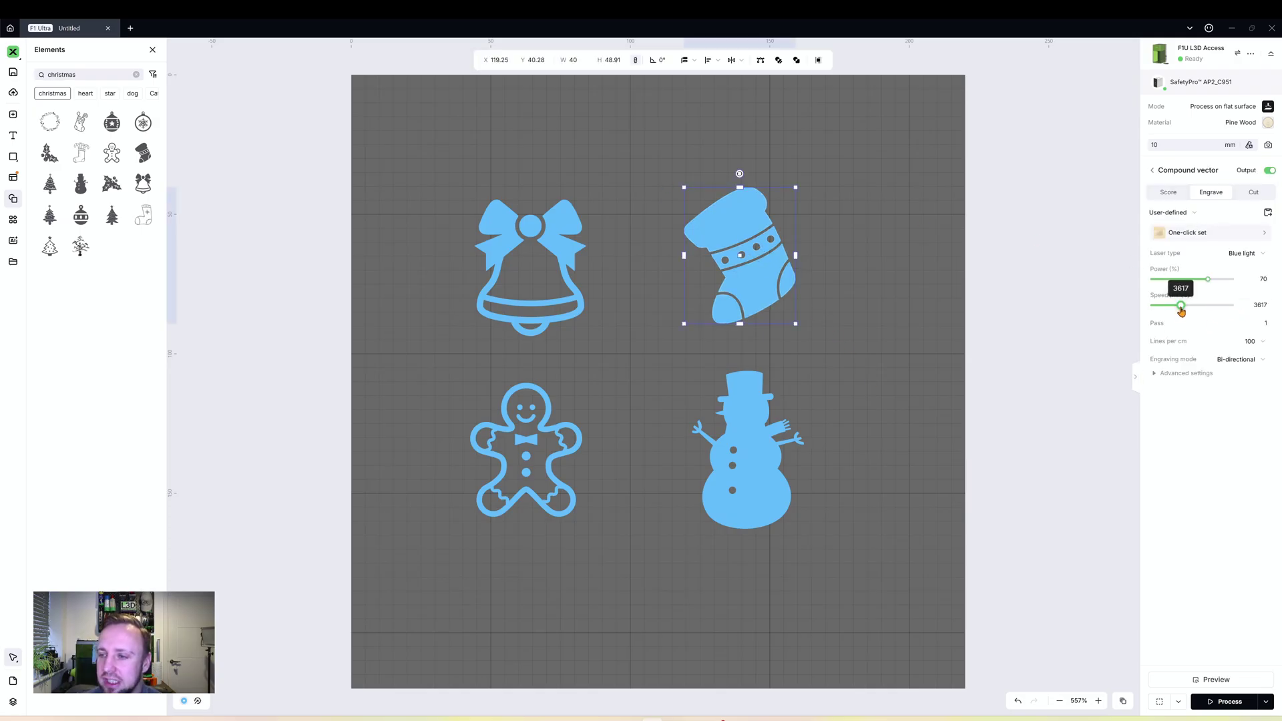
pyautogui.click(910, 460)
# Step: Check the engrave speed of the snowman, gingerbread man, bell and stocking one by one
pyautogui.click(788, 434)
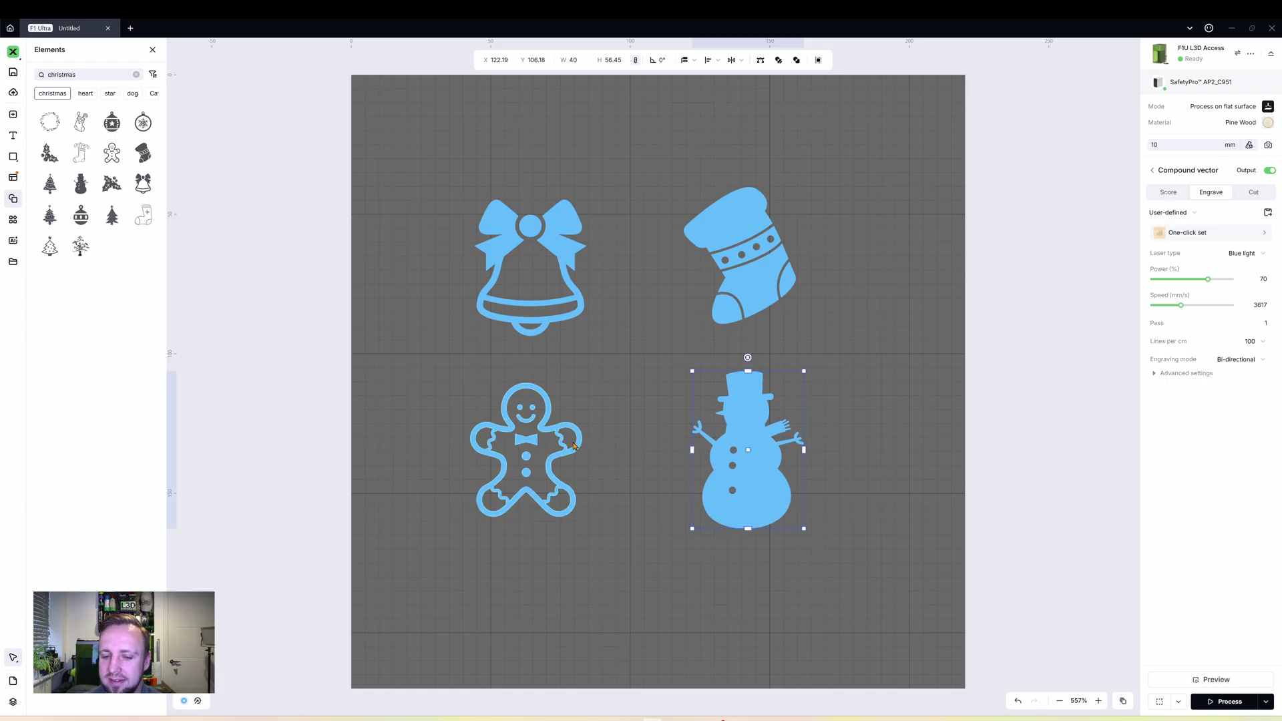
pyautogui.click(578, 446)
pyautogui.click(567, 298)
pyautogui.click(775, 244)
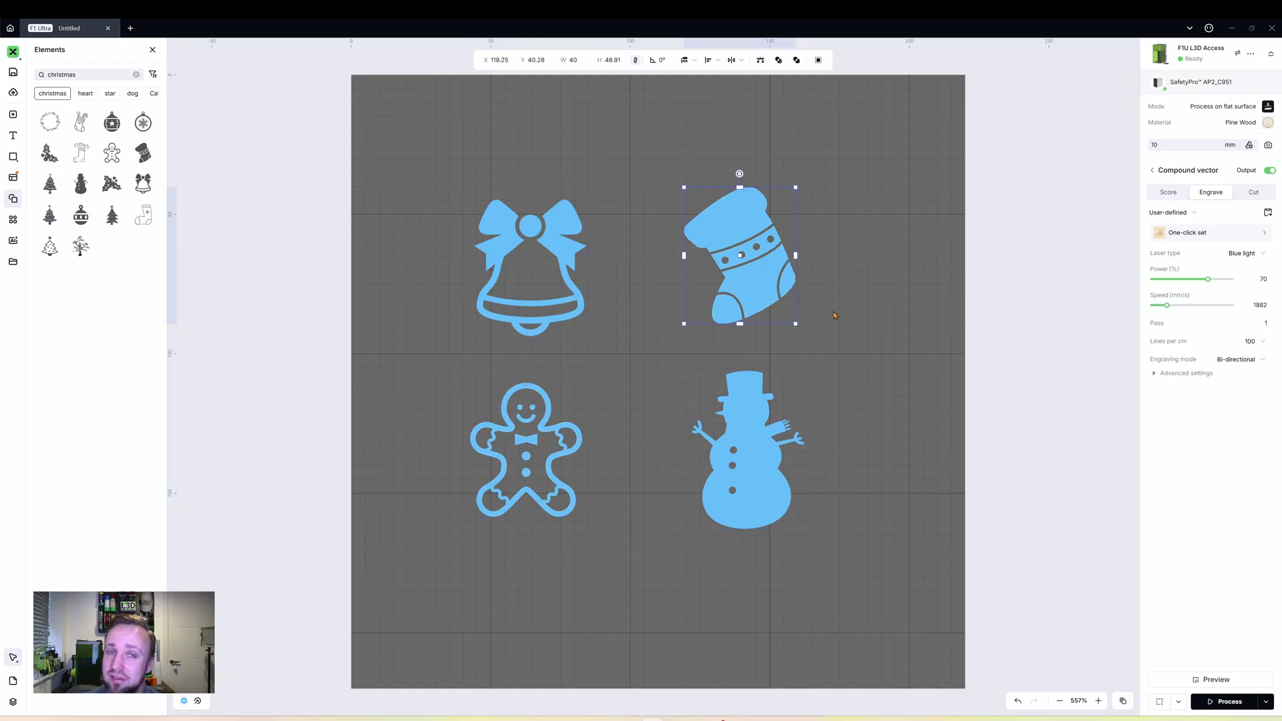
# Step: Set a common engrave speed of 3493 mm/s for all four elements
pyautogui.hotkey('ctrl', 'a')
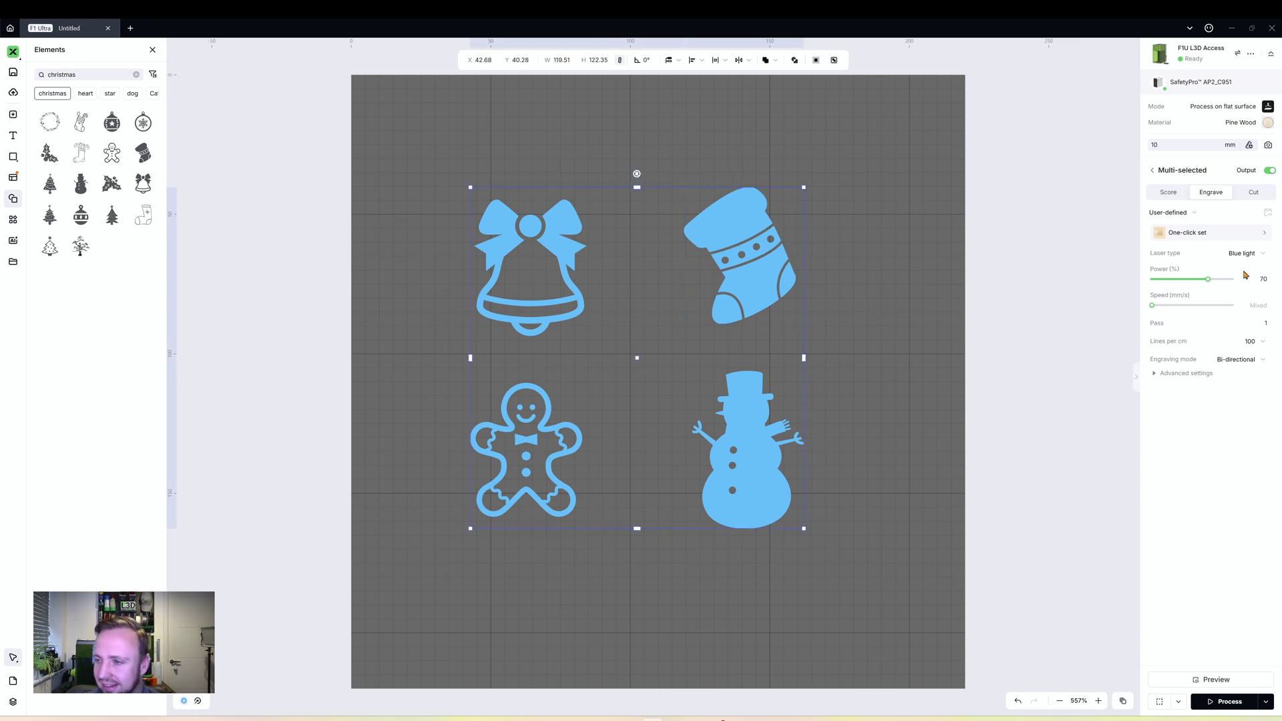
pyautogui.moveTo(1151, 306); pyautogui.dragTo(1182, 313)
pyautogui.click(554, 317)
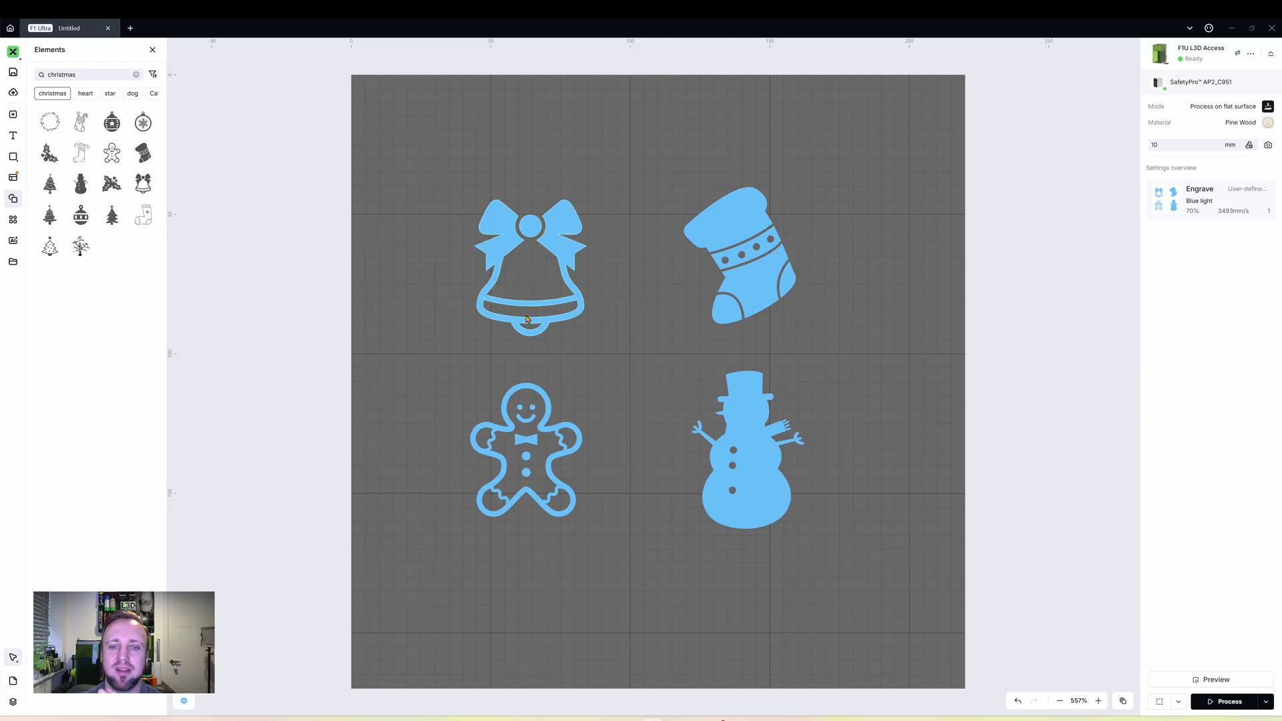
# Step: Move all four elements together about 8 mm right and 5 mm down on the canvas
pyautogui.moveTo(436, 171); pyautogui.dragTo(850, 567)
pyautogui.moveTo(733, 441)
pyautogui.mouseDown()
pyautogui.moveTo(762, 444)
pyautogui.moveTo(743, 435)
pyautogui.moveTo(755, 455)
pyautogui.mouseUp()
pyautogui.click(504, 165)
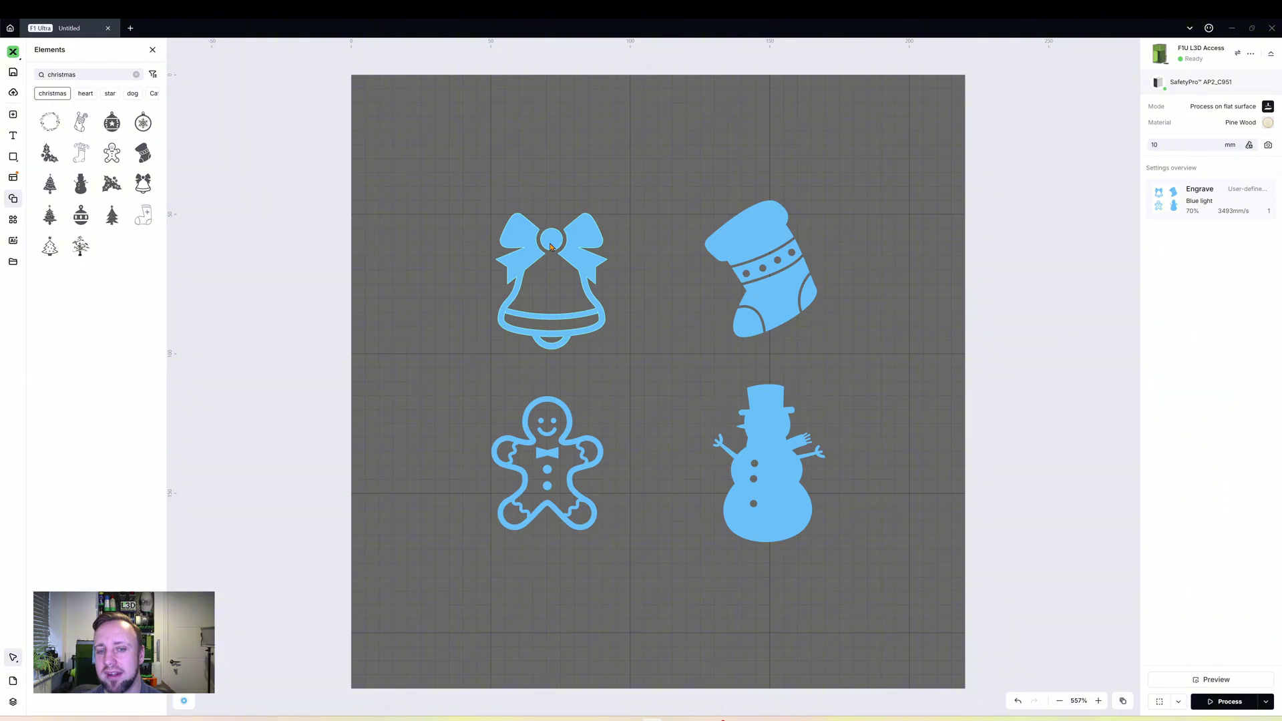
# Step: Move the bell to the red colour layer
pyautogui.click(551, 247)
pyautogui.rightClick(550, 242)
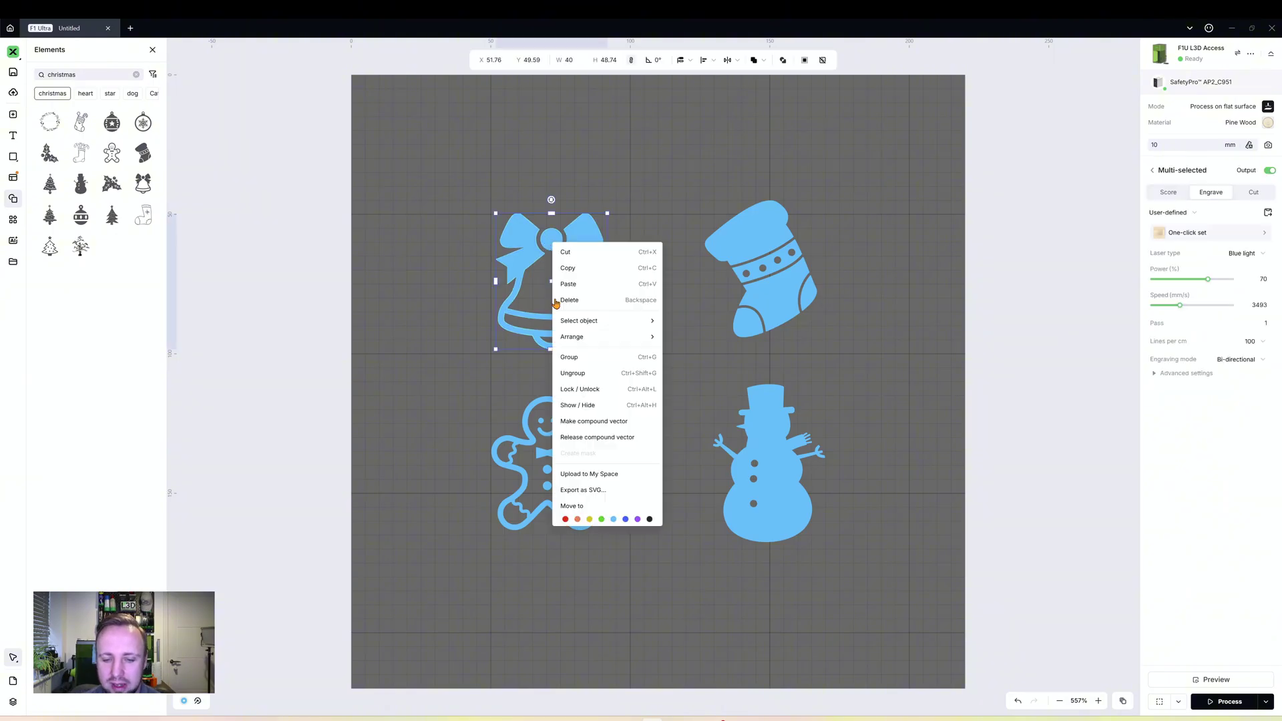
pyautogui.click(564, 520)
pyautogui.click(646, 148)
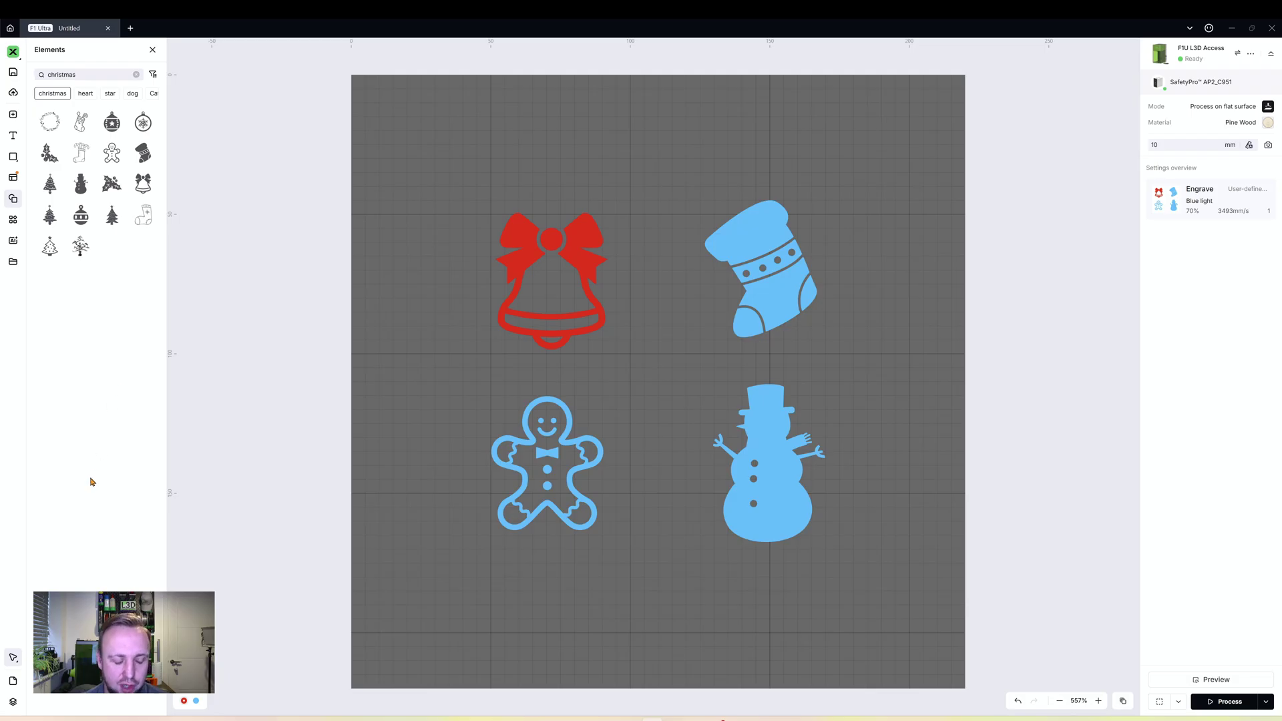
# Step: Show the layer list, try the name Cut Layer on the red layer, and restore its name to Red
pyautogui.click(12, 707)
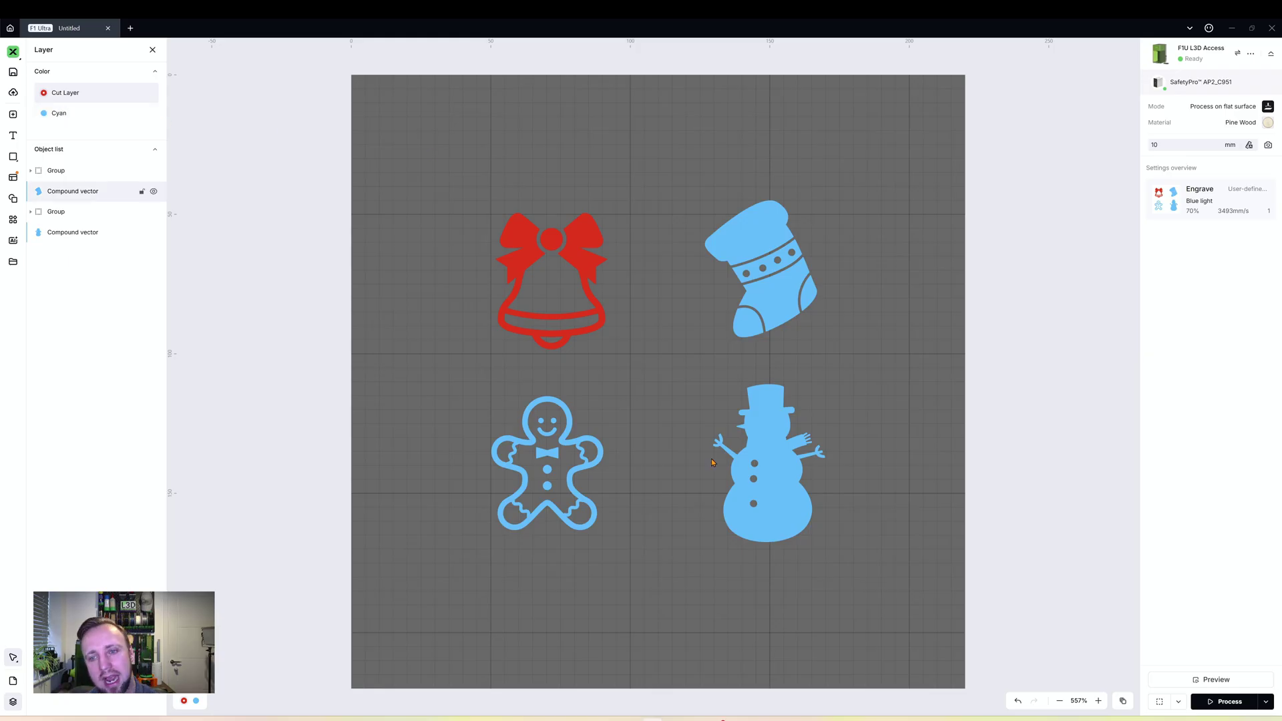
pyautogui.click(64, 92)
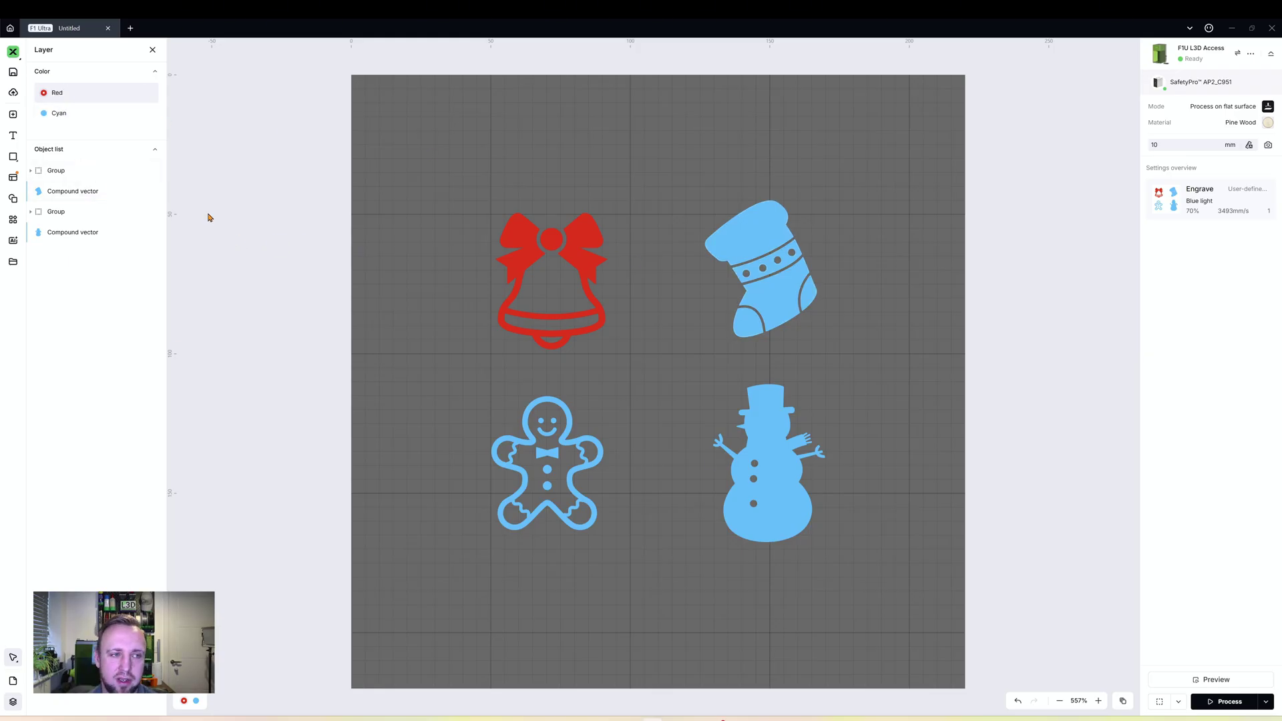
# Step: Move the stocking to the green colour layer and the snowman to the purple one
pyautogui.rightClick(799, 276)
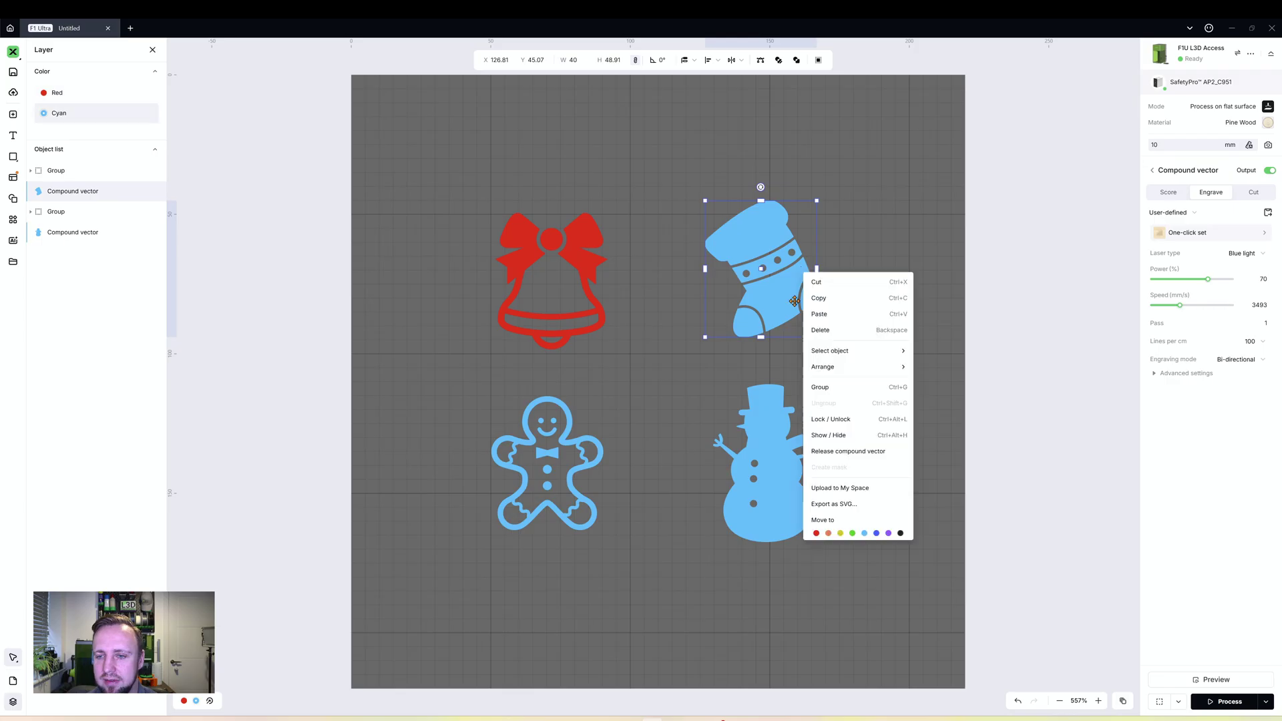
pyautogui.click(852, 533)
pyautogui.rightClick(769, 427)
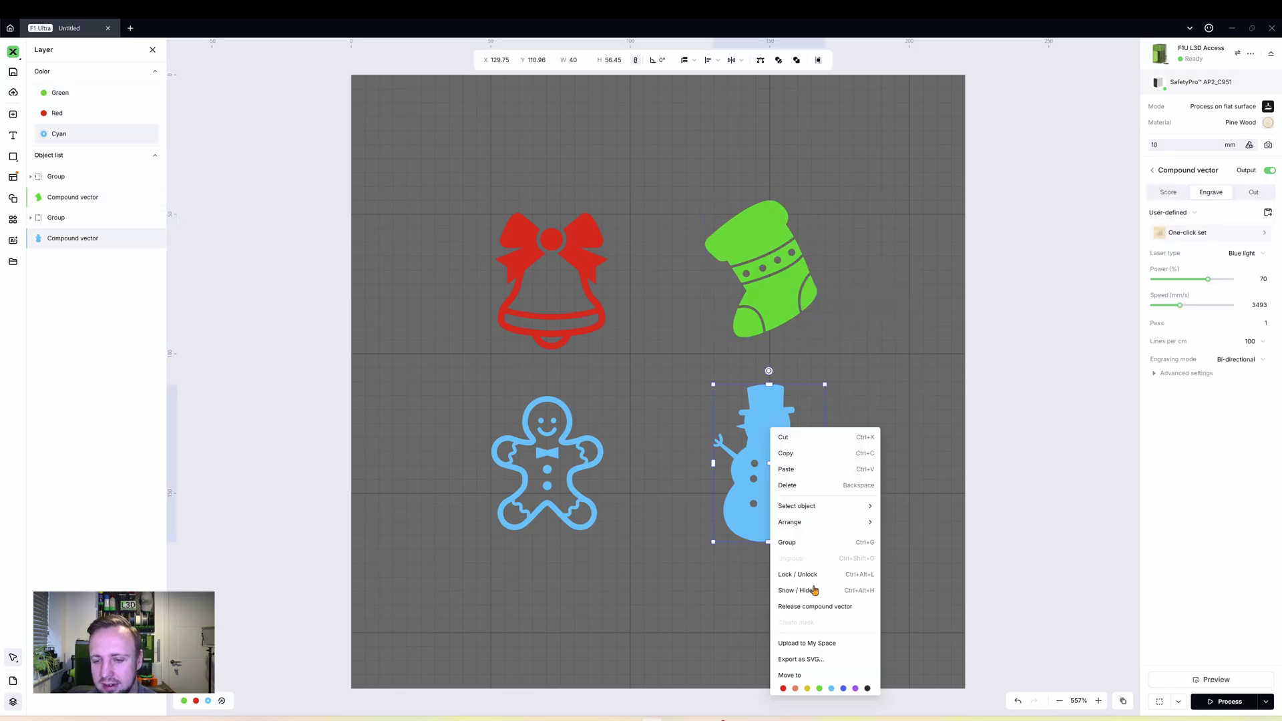
pyautogui.click(855, 688)
pyautogui.click(648, 119)
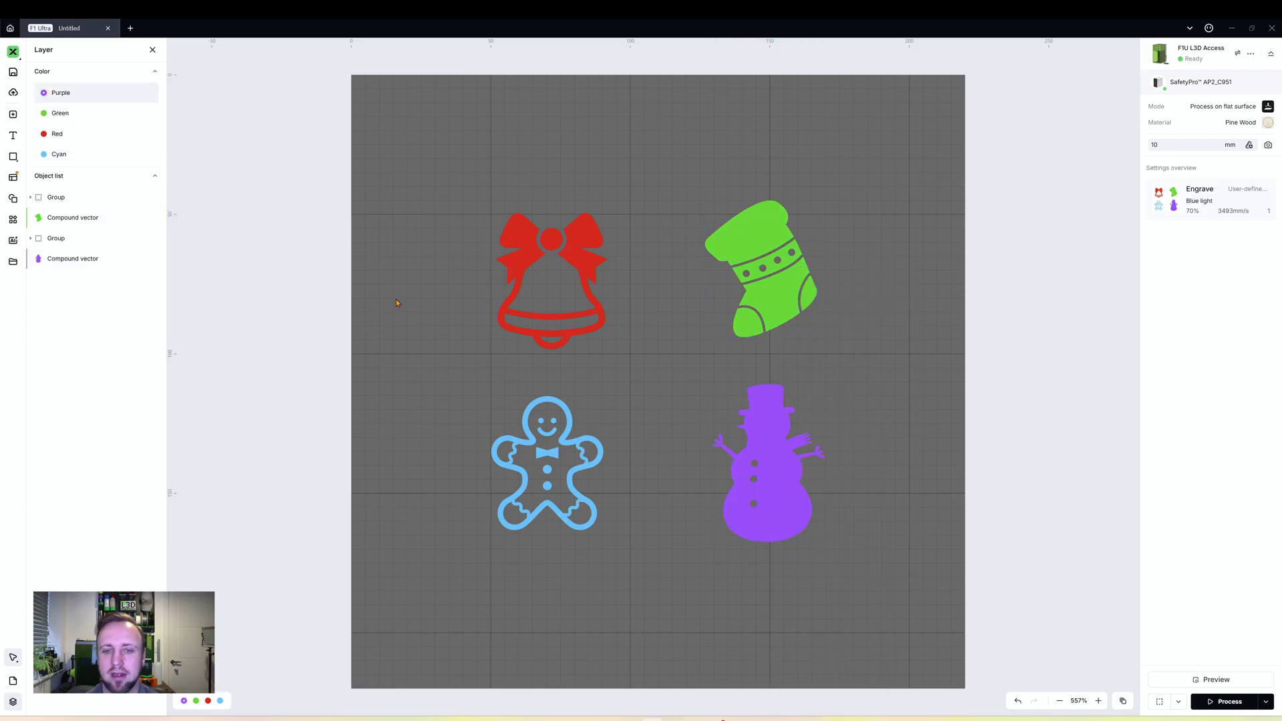
# Step: Select the elements of the green, red, cyan and purple layers one after another to compare their settings
pyautogui.click(72, 115)
pyautogui.click(72, 135)
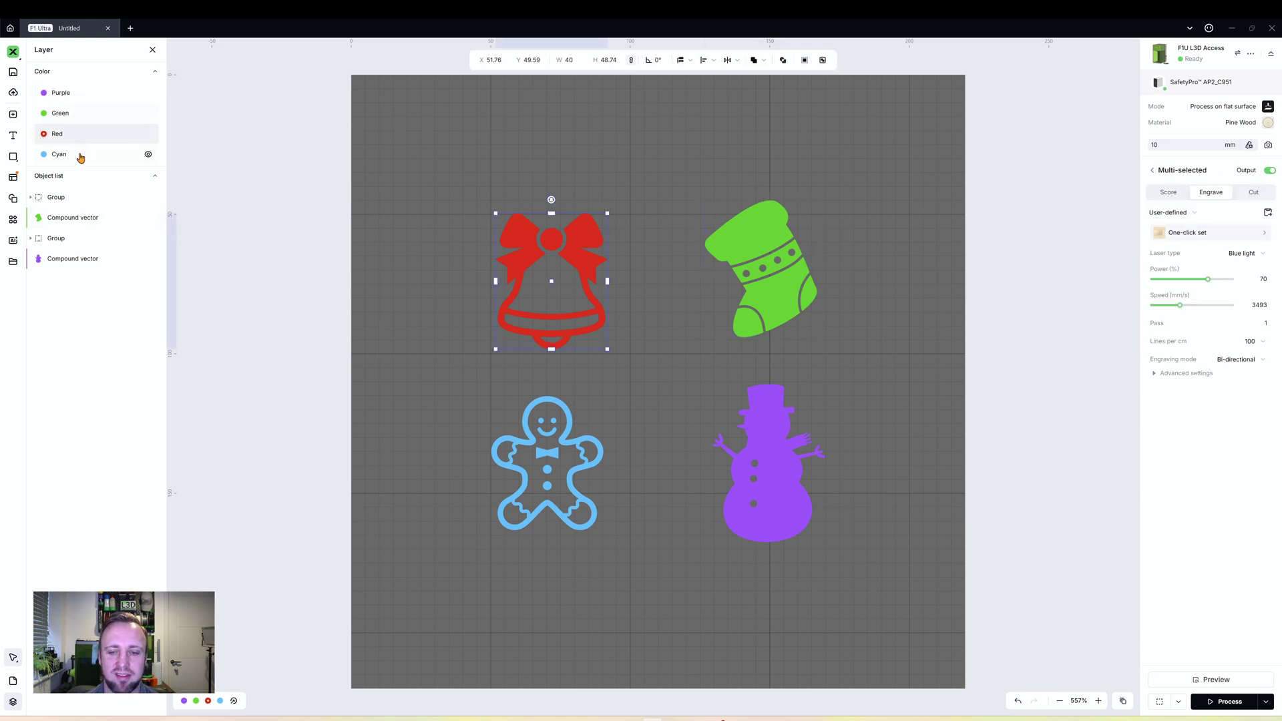
pyautogui.click(77, 159)
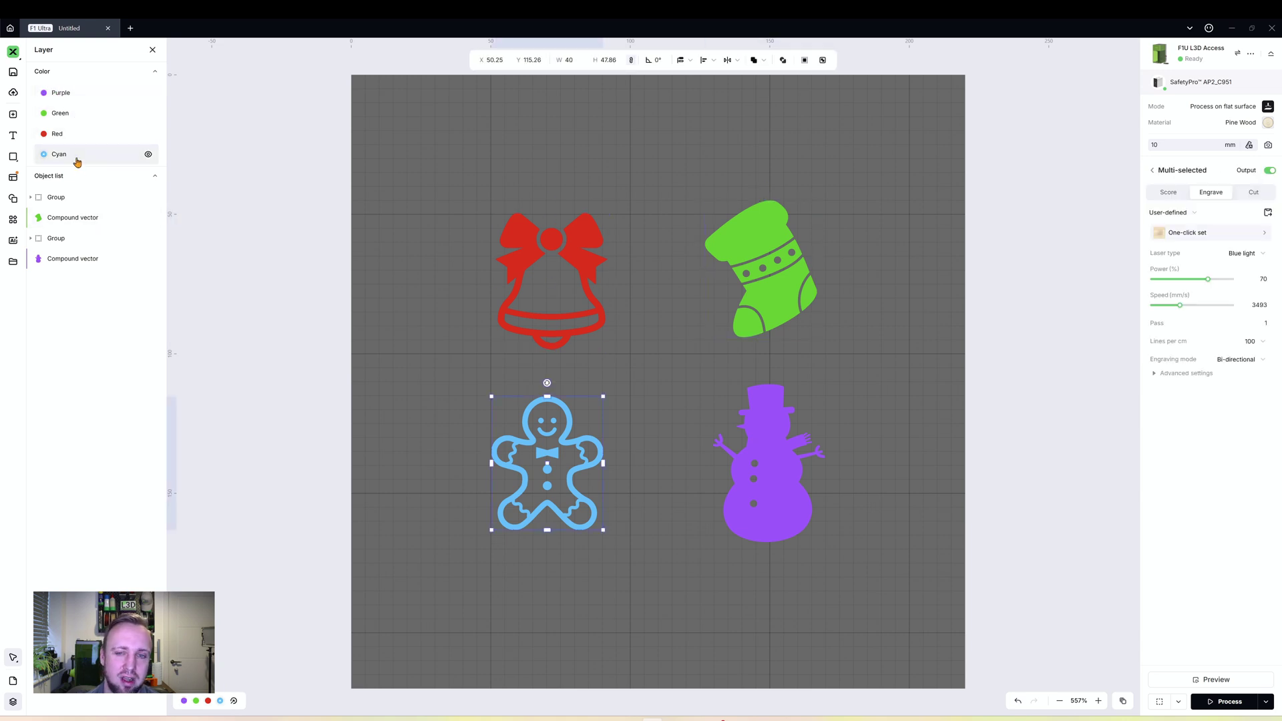
pyautogui.click(88, 94)
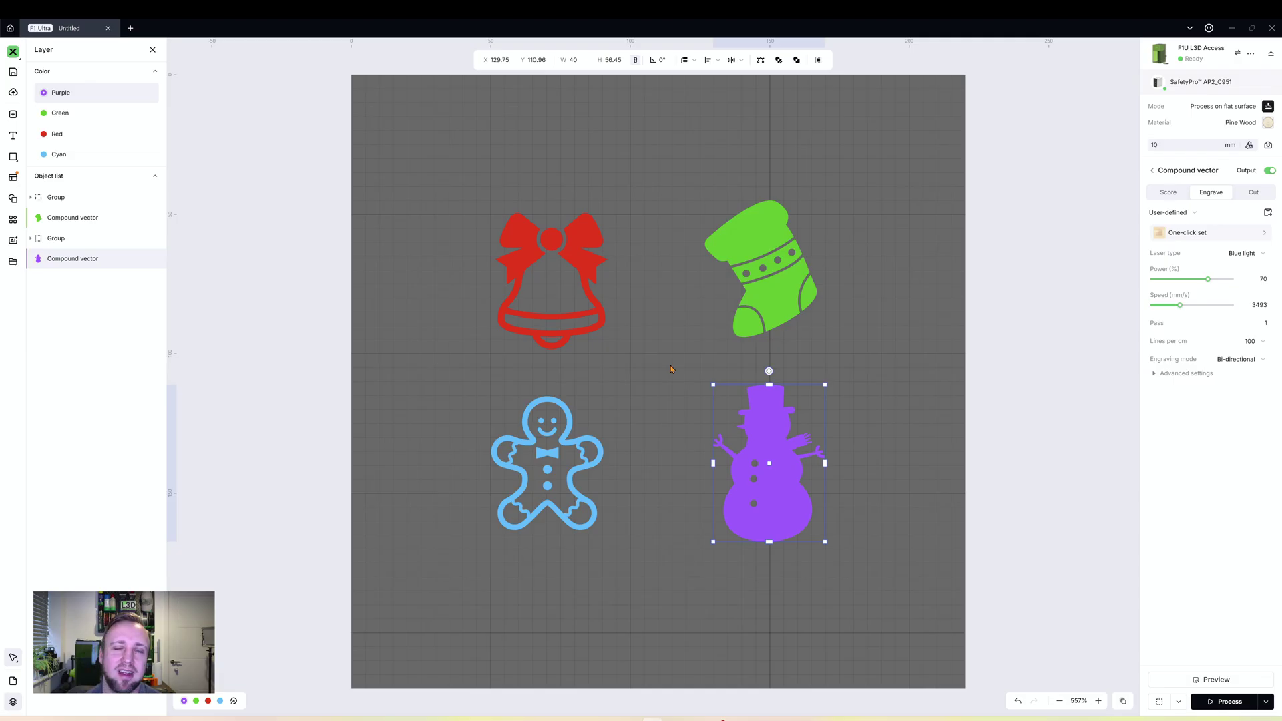
# Step: Apply the one-click engraving preset of 60% power at 400 mm/s to the snowman on the purple layer
pyautogui.click(70, 114)
pyautogui.click(68, 95)
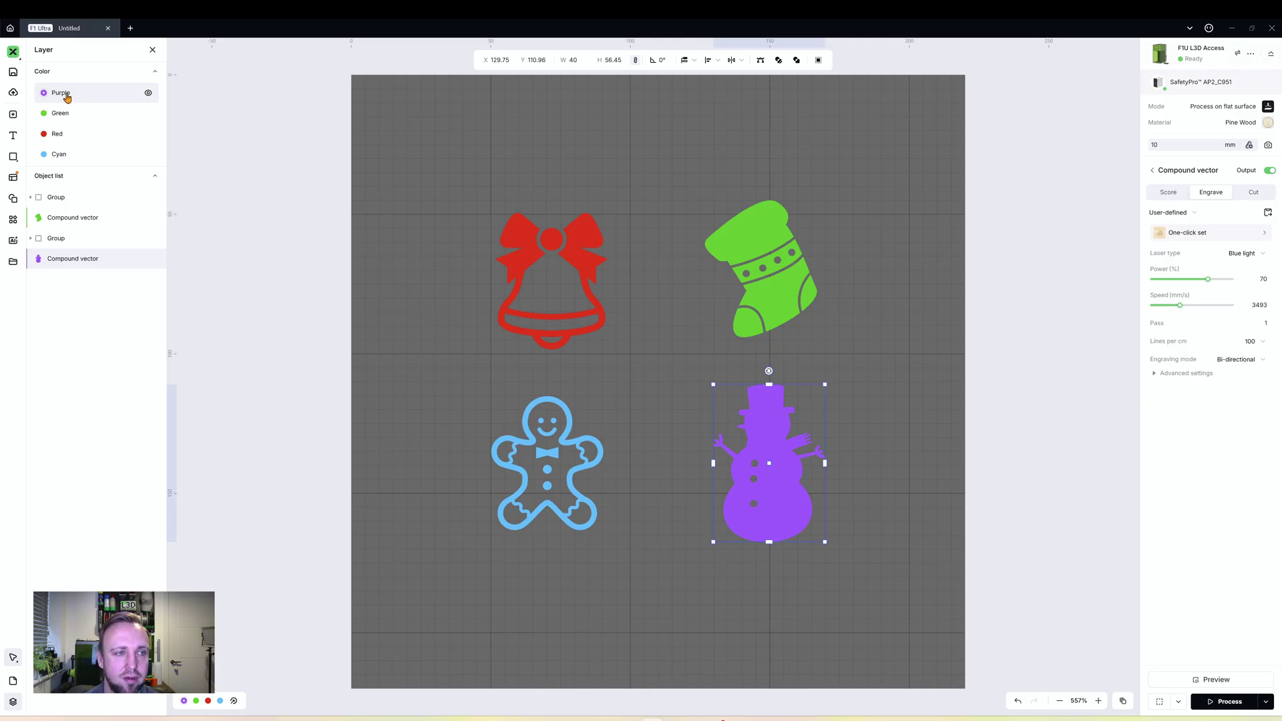
pyautogui.click(1229, 235)
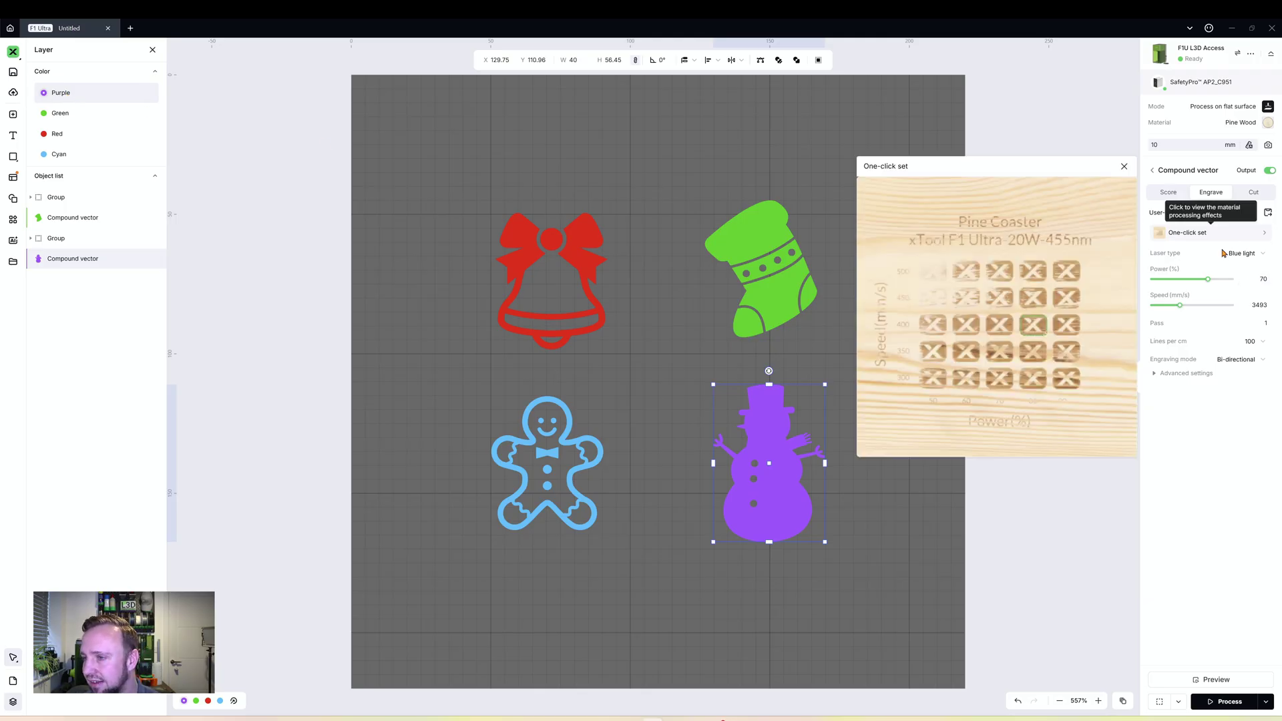
pyautogui.click(966, 326)
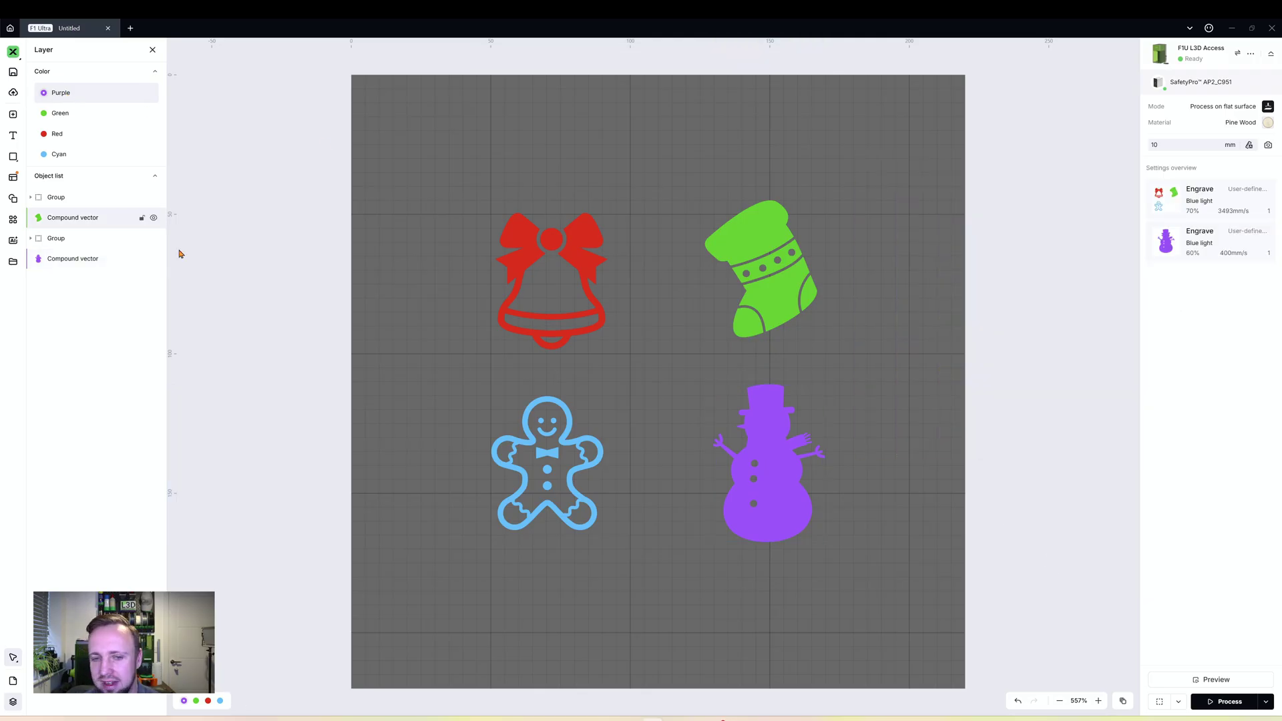
# Step: Apply one-click engraving presets of 80% at 300 mm/s to the green stocking and 90% at 300 mm/s to the red bell
pyautogui.click(59, 115)
pyautogui.click(1188, 232)
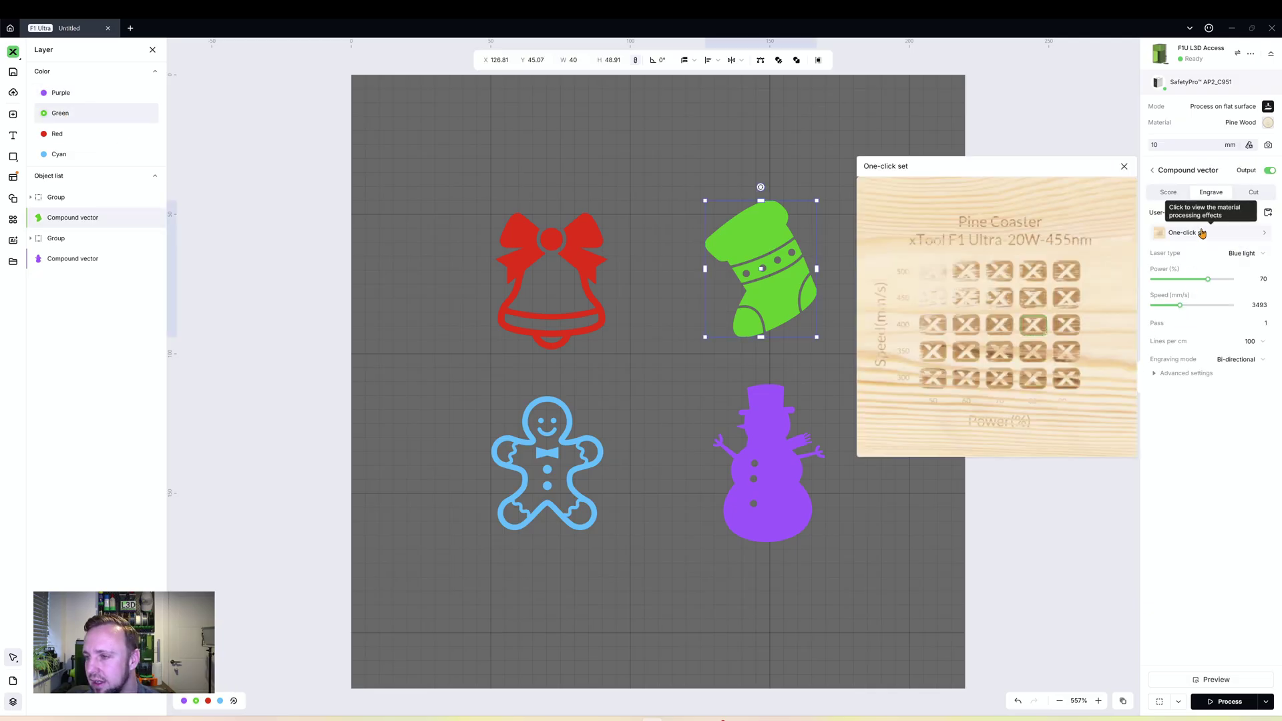
pyautogui.click(56, 134)
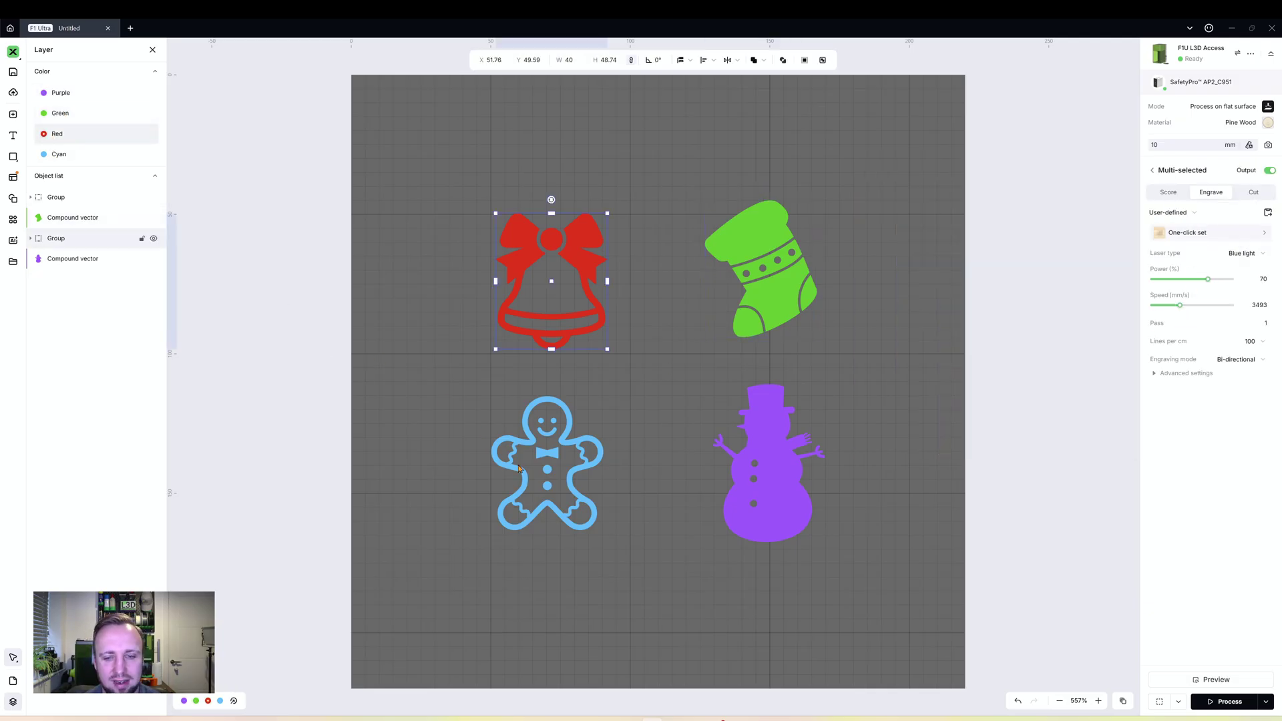
pyautogui.click(1187, 232)
pyautogui.click(1066, 378)
pyautogui.click(441, 231)
pyautogui.moveTo(460, 172); pyautogui.dragTo(674, 378)
pyautogui.click(522, 171)
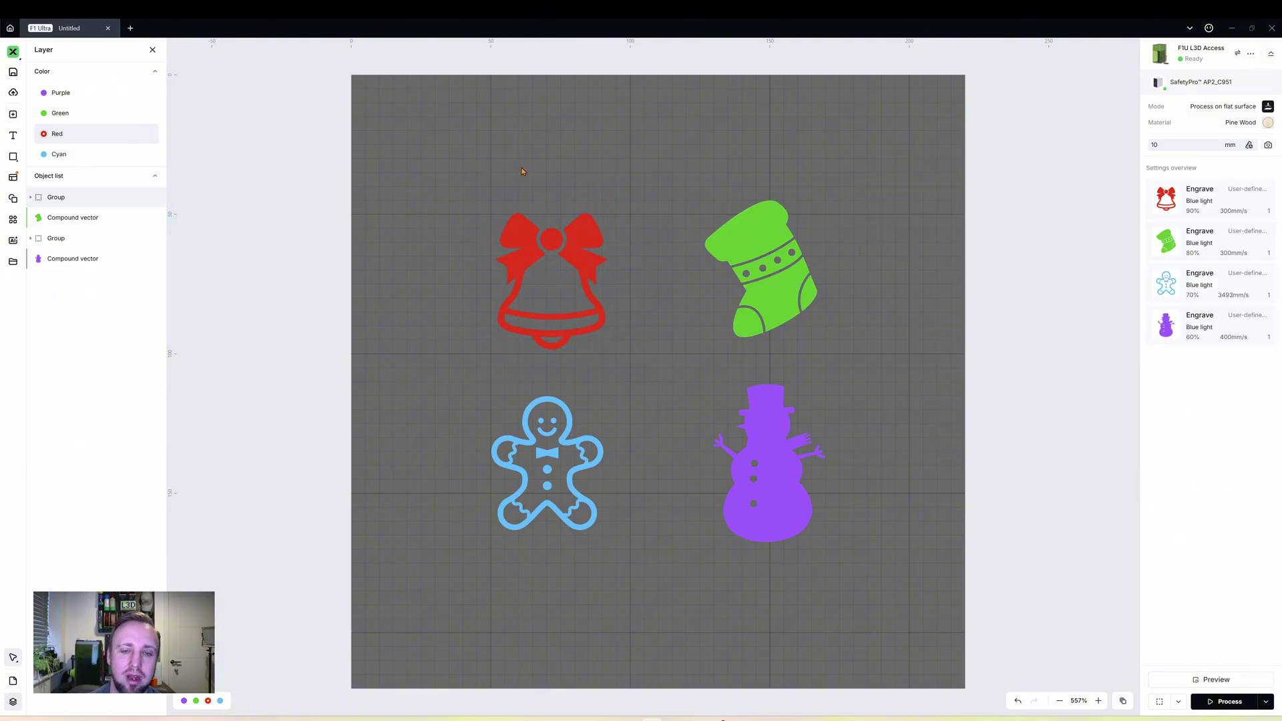
# Step: Check the bell's engraving settings and the settings overview of the four elements
pyautogui.click(514, 236)
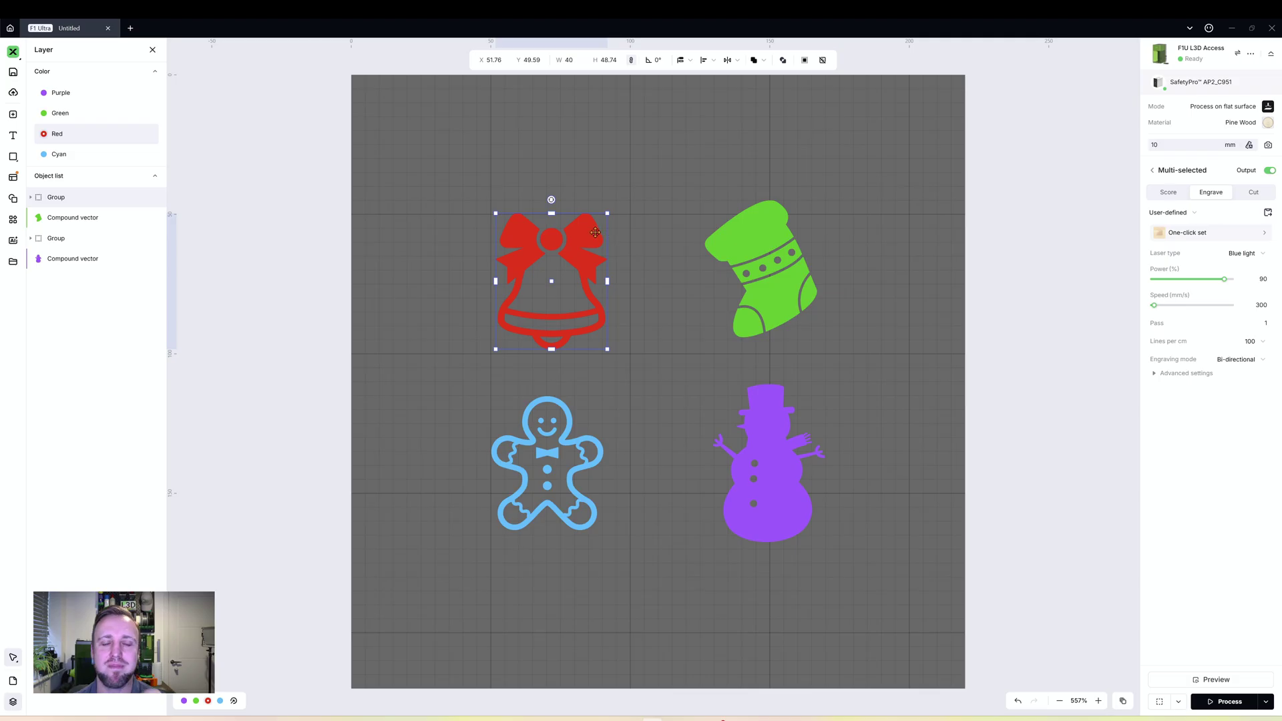
pyautogui.click(590, 190)
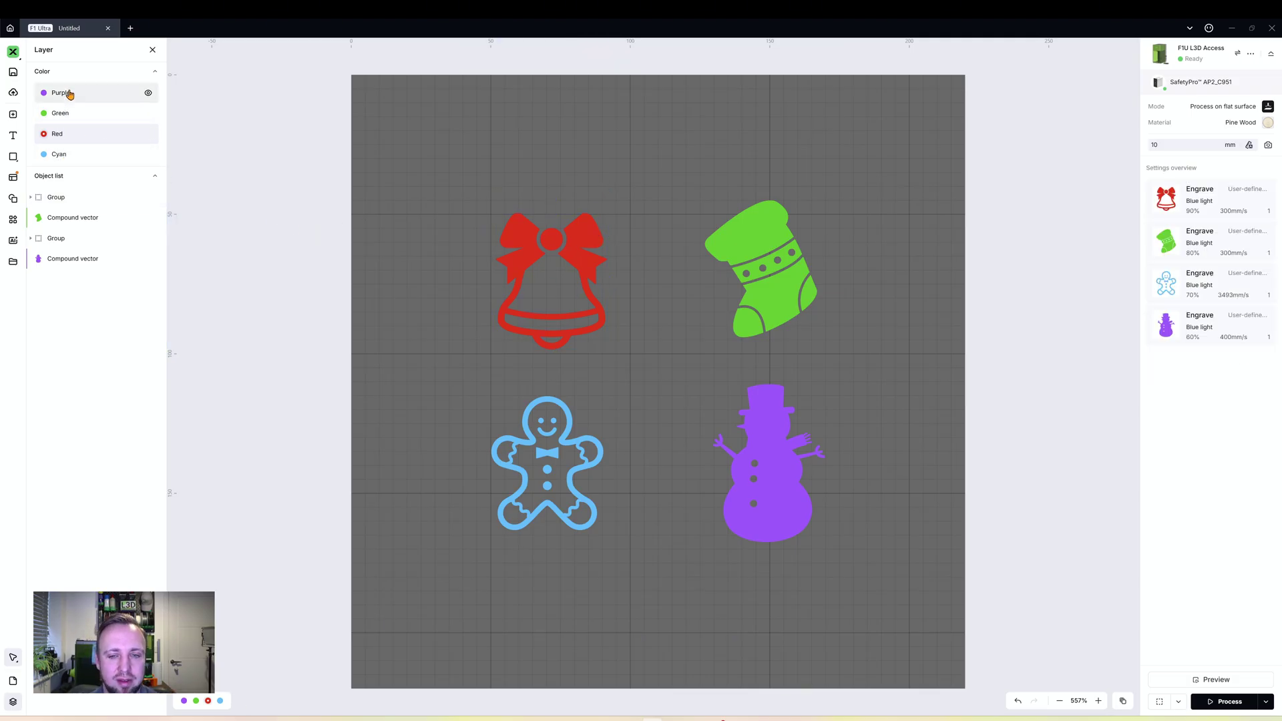
pyautogui.click(69, 94)
pyautogui.click(545, 169)
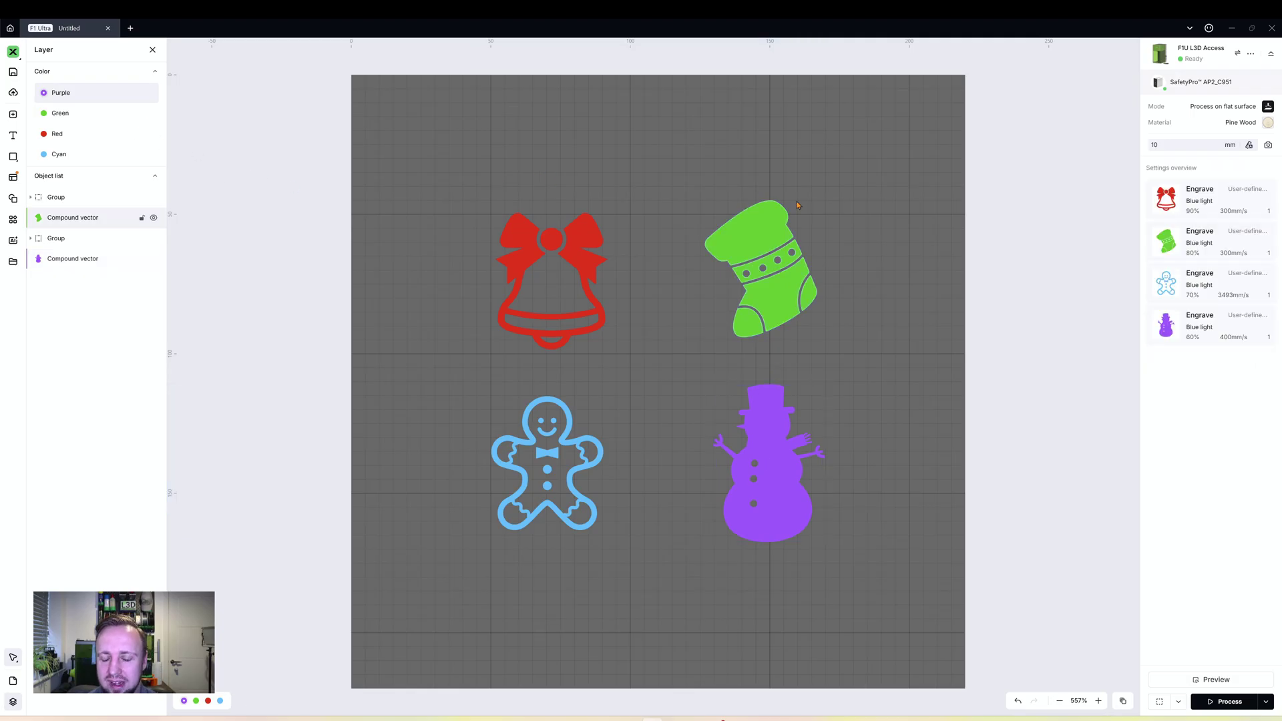
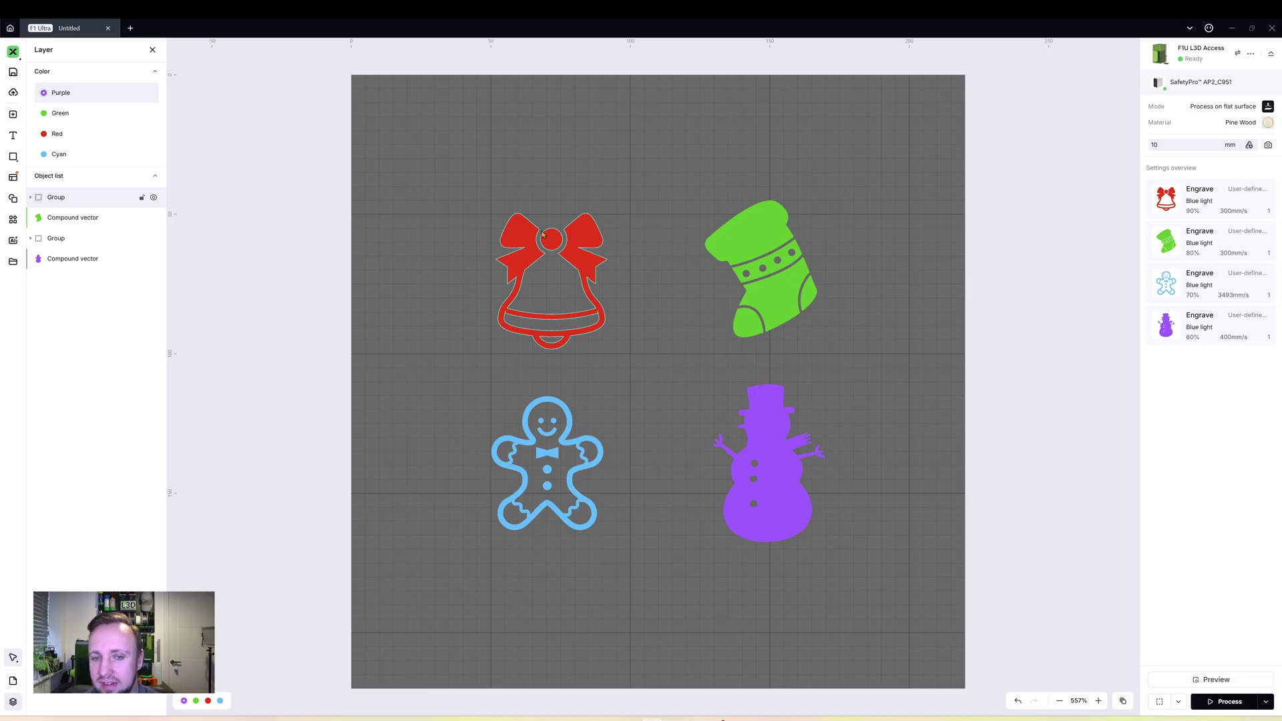
# Step: Switch the bell's processing type from Engrave to Score
pyautogui.click(543, 234)
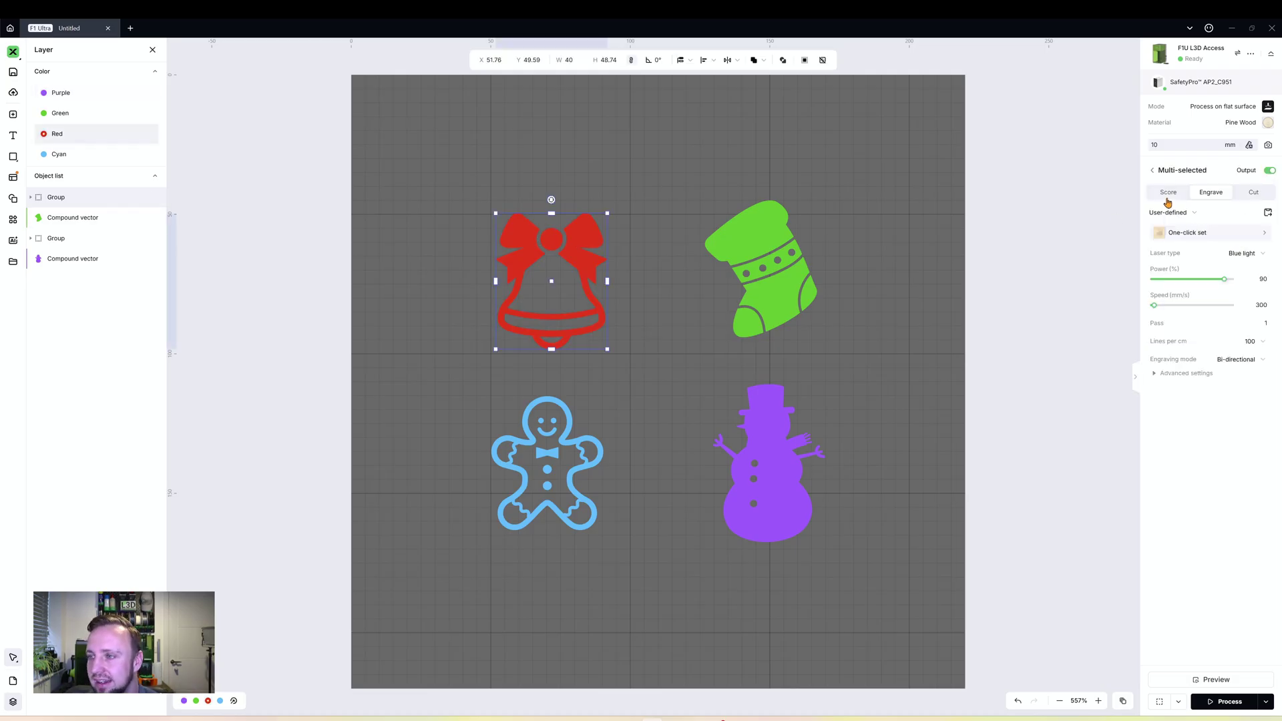
pyautogui.click(1167, 192)
pyautogui.click(592, 204)
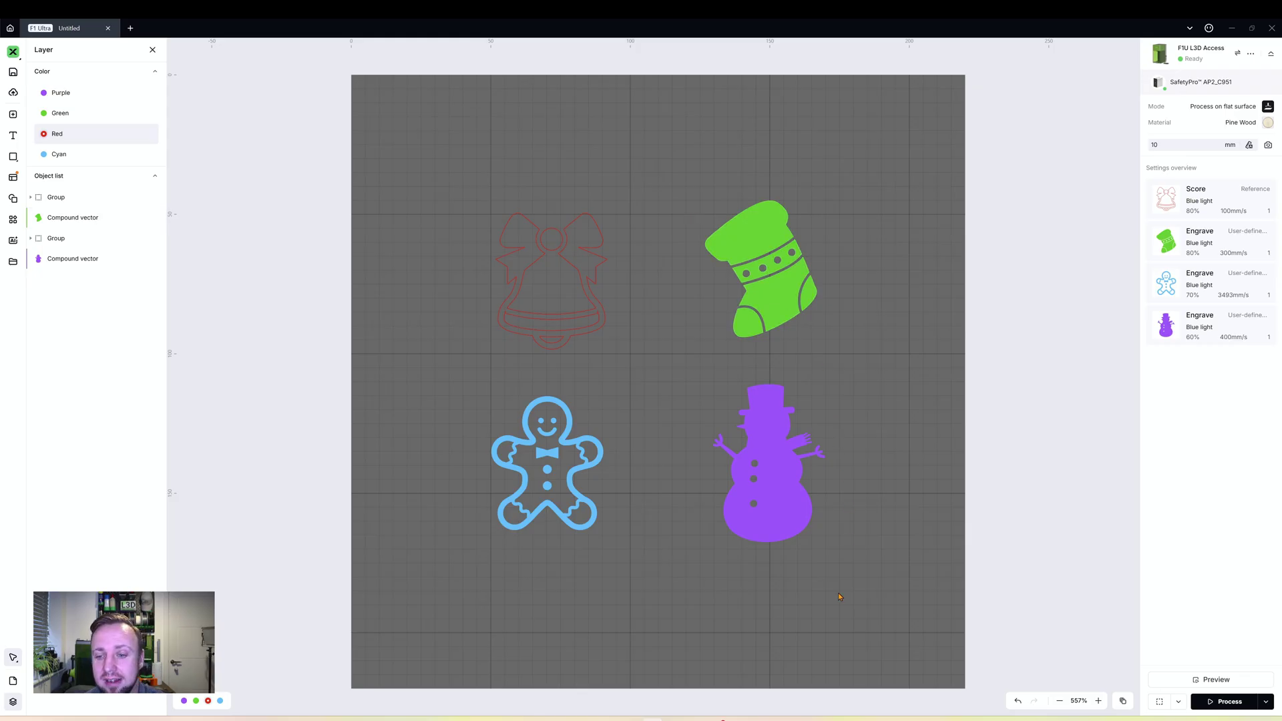
# Step: Delete the stocking, snowman and gingerbread man, keeping only the bell
pyautogui.moveTo(844, 544); pyautogui.dragTo(715, 195)
pyautogui.press('Delete')
pyautogui.moveTo(647, 607); pyautogui.dragTo(435, 415)
pyautogui.press('Delete')
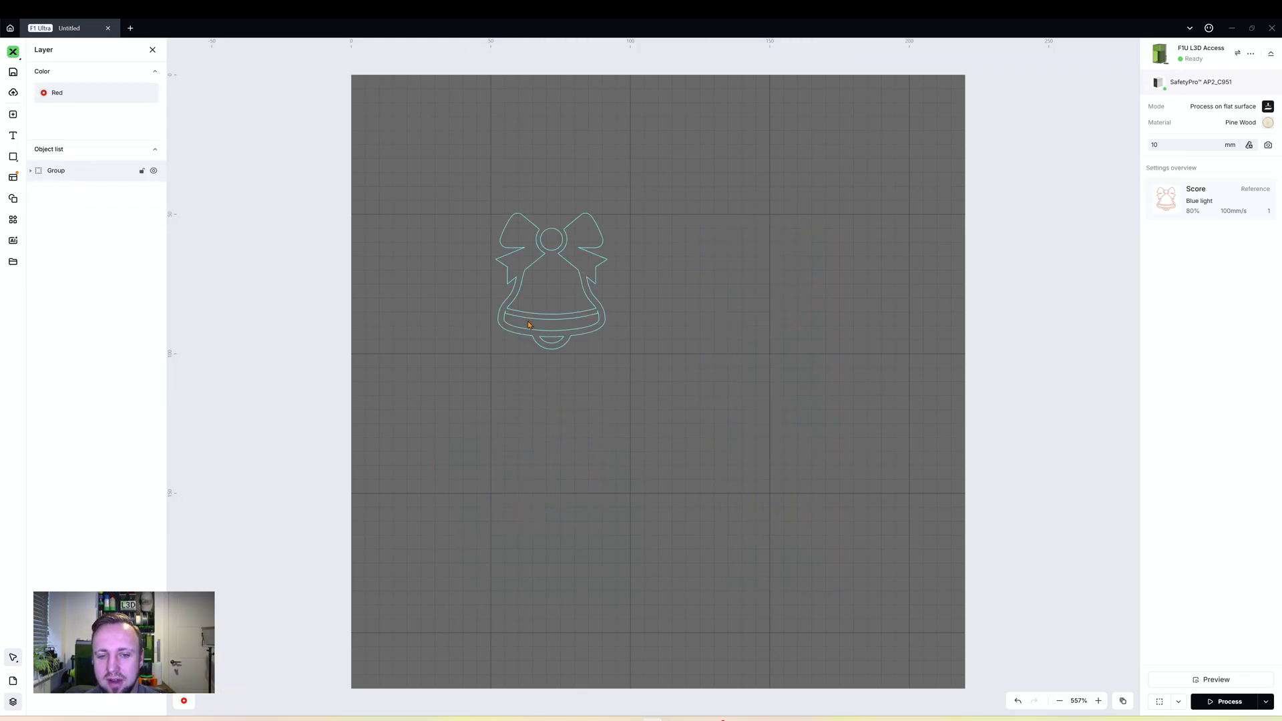
# Step: Move the bell towards the middle and align it to the centre of the canvas
pyautogui.moveTo(528, 325); pyautogui.dragTo(621, 399)
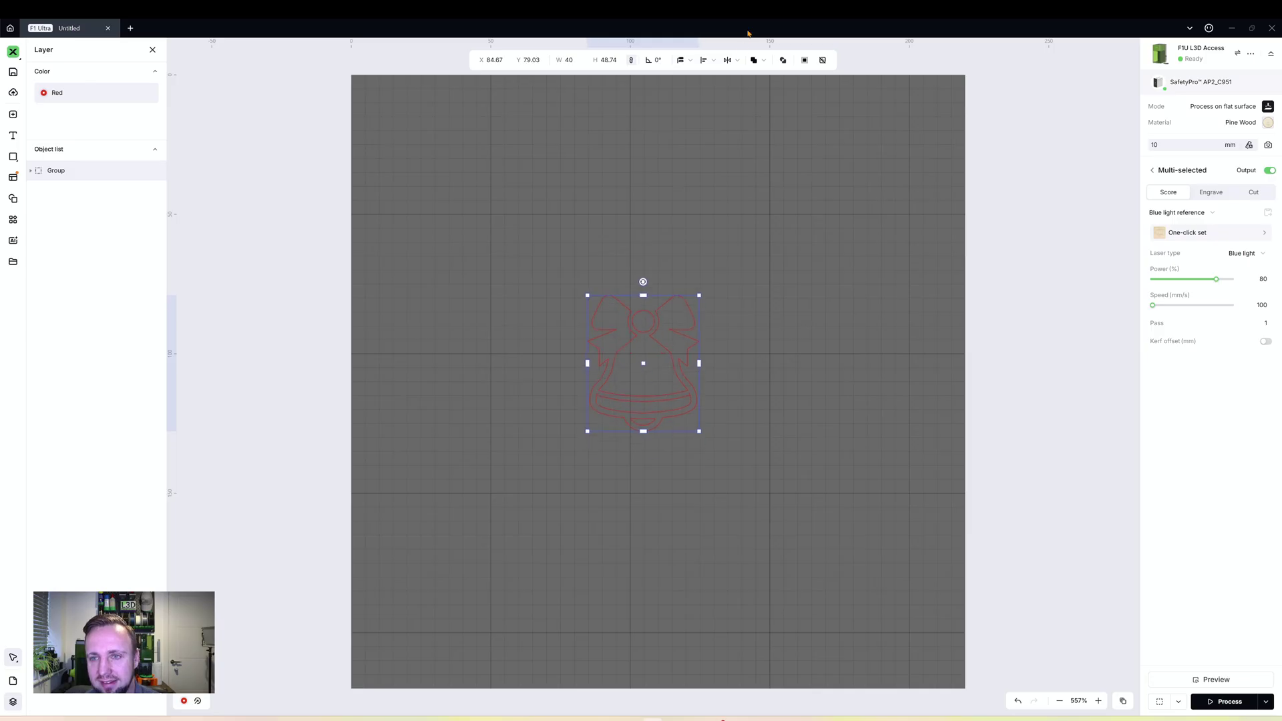
pyautogui.click(710, 64)
pyautogui.click(695, 182)
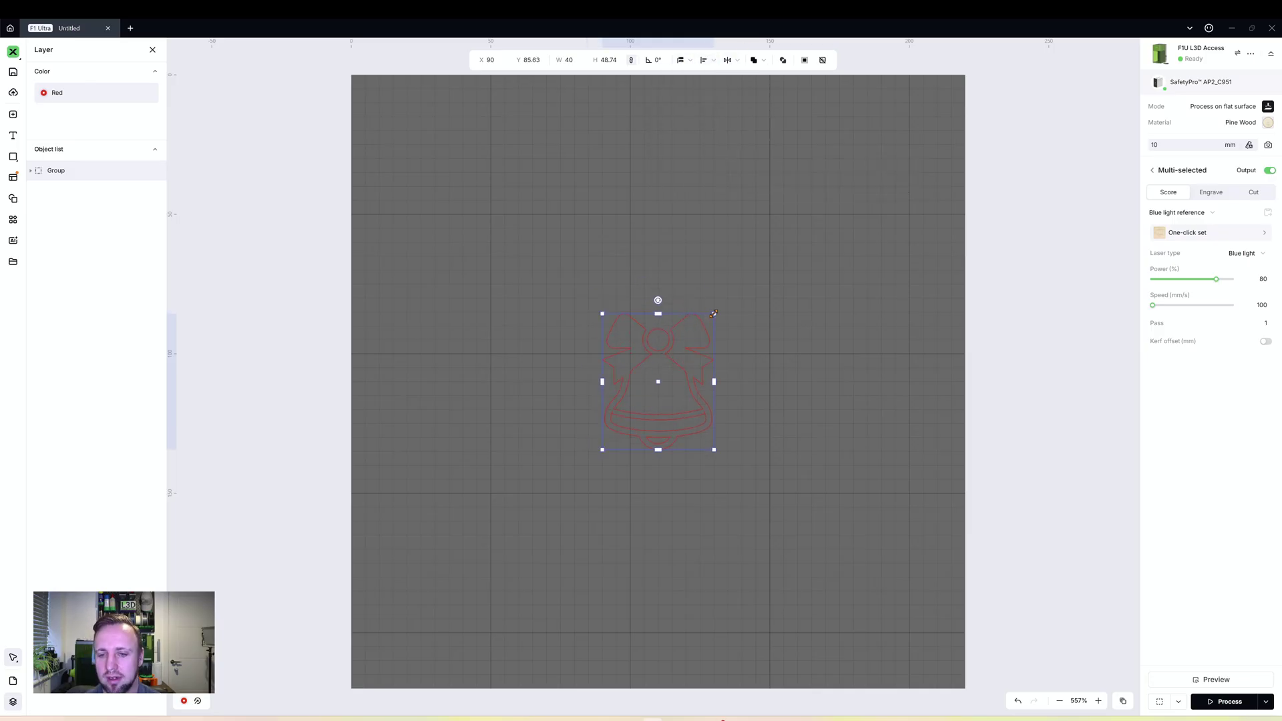
# Step: Set the bell to Engrave, duplicate it and place the copy beside it at about X 35, Y 64
pyautogui.click(1224, 195)
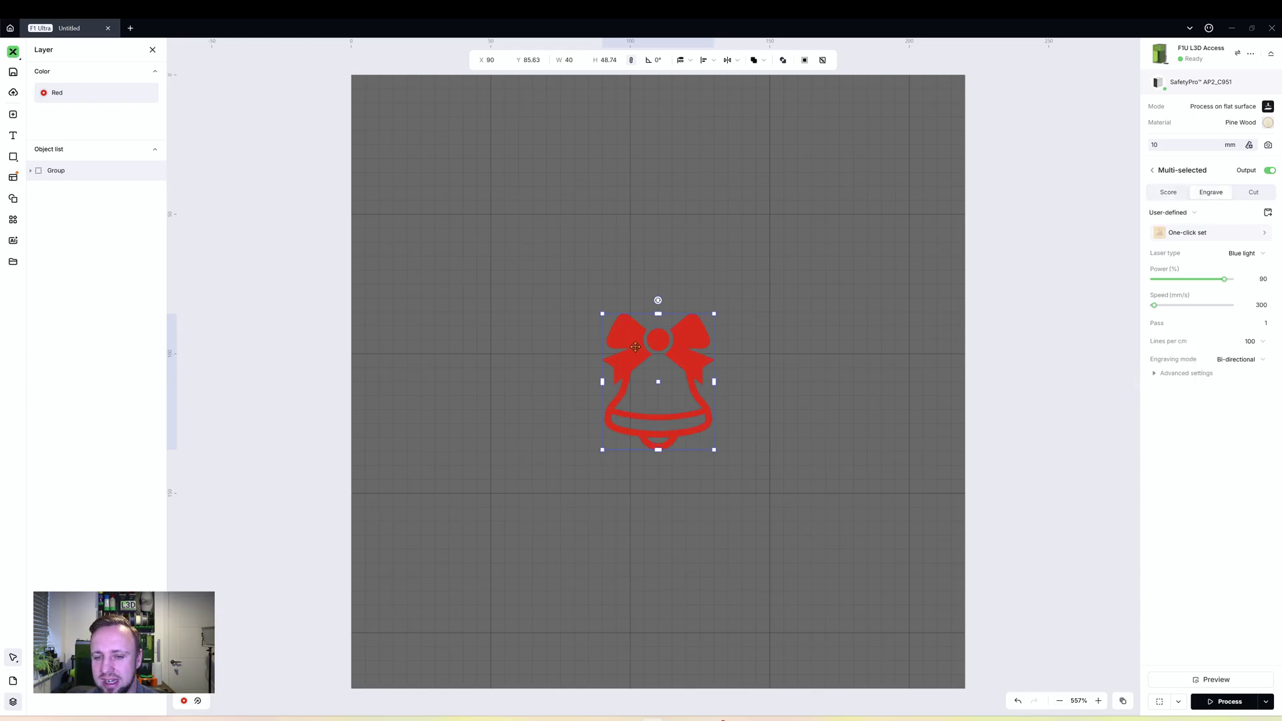
pyautogui.hotkey('ctrl', 'd')
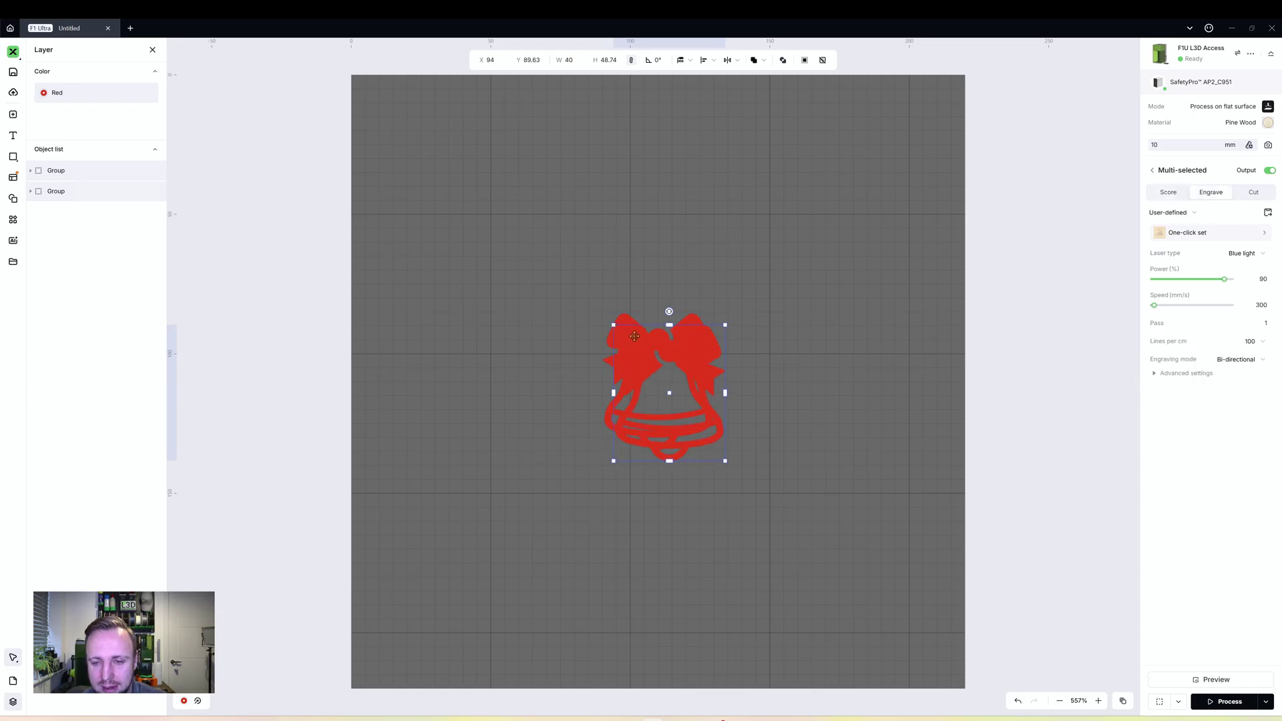
pyautogui.moveTo(635, 335); pyautogui.dragTo(476, 282)
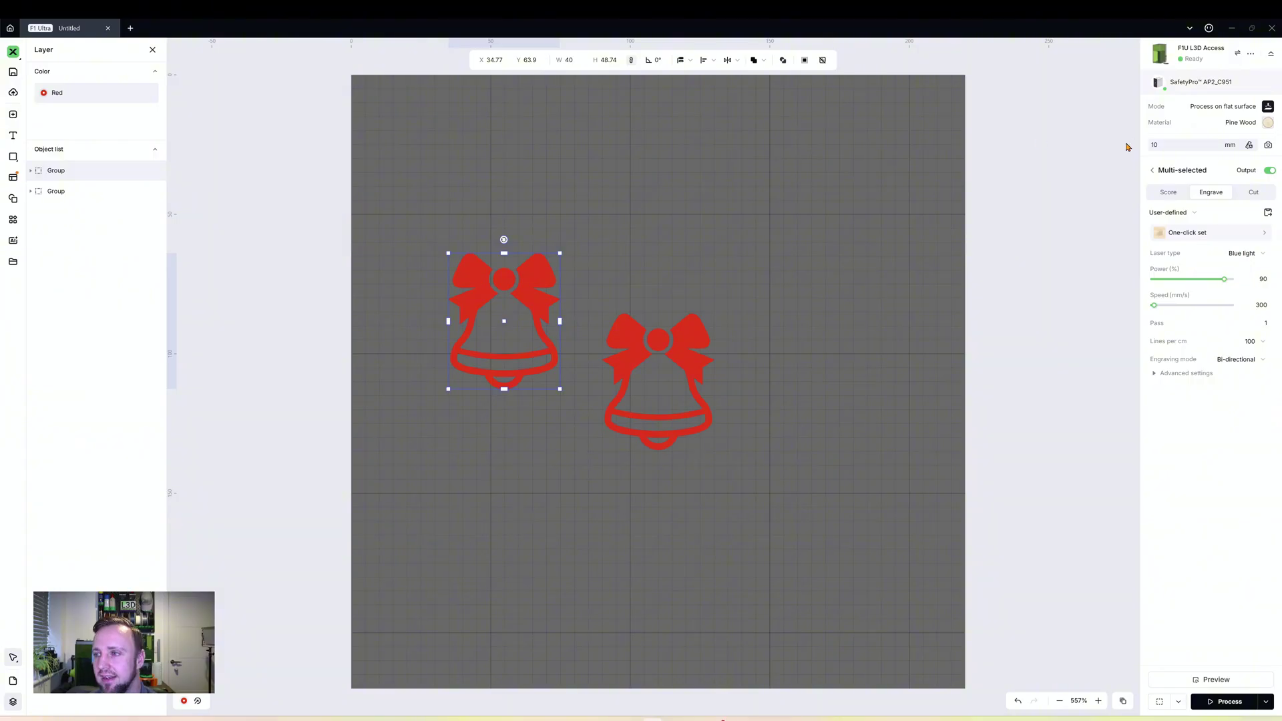
# Step: Set the copied bell to Score and move it to the green colour layer
pyautogui.click(1169, 193)
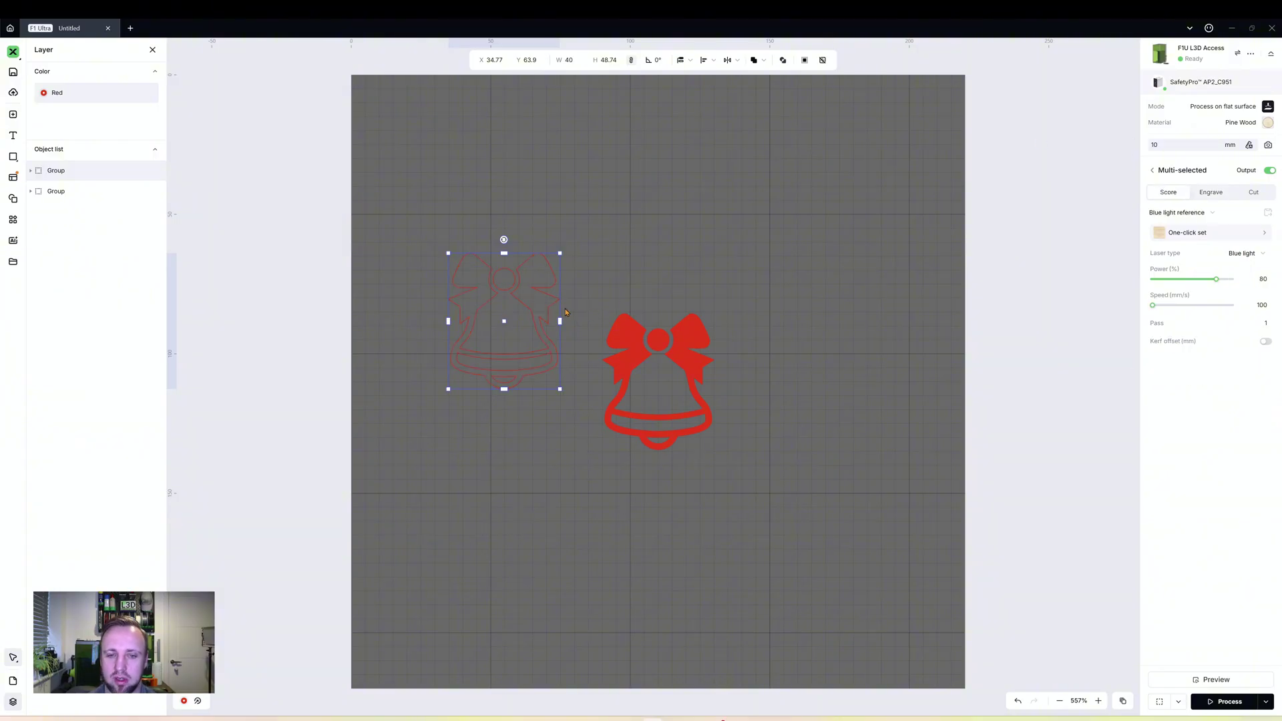
pyautogui.moveTo(534, 278)
pyautogui.mouseDown()
pyautogui.moveTo(688, 326)
pyautogui.moveTo(688, 338)
pyautogui.moveTo(532, 295)
pyautogui.mouseUp()
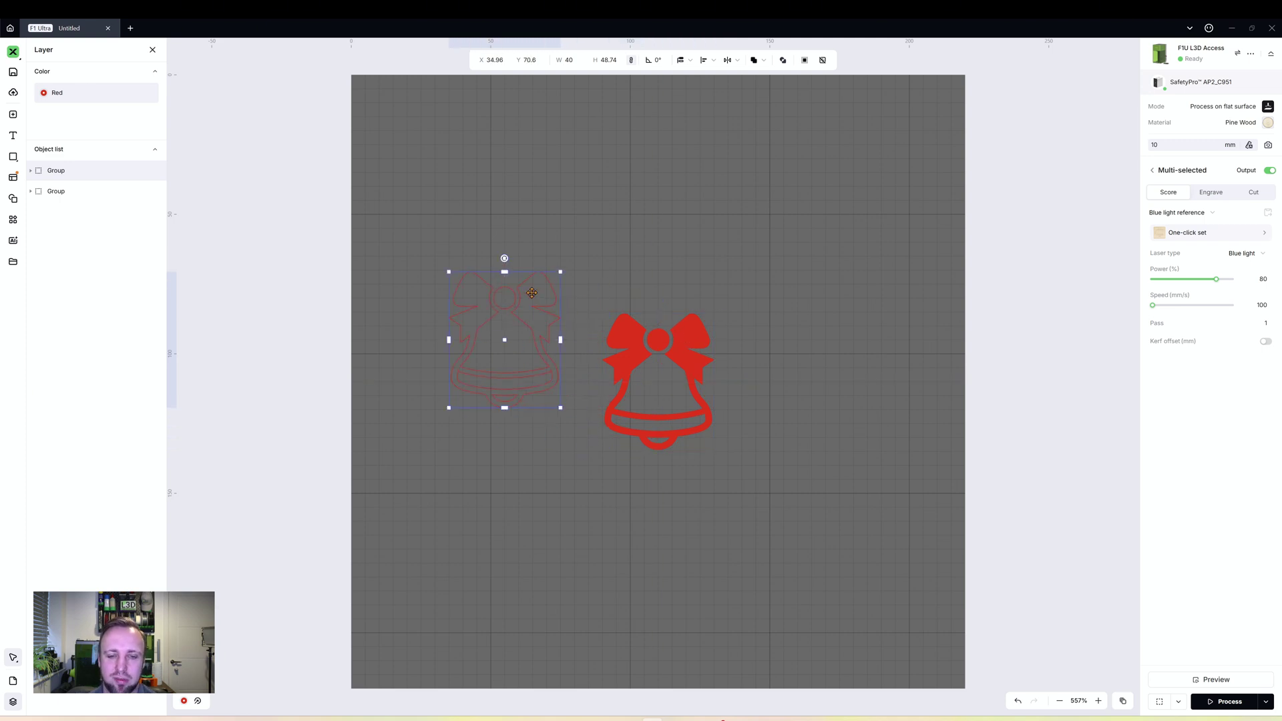
pyautogui.rightClick(534, 292)
pyautogui.click(583, 569)
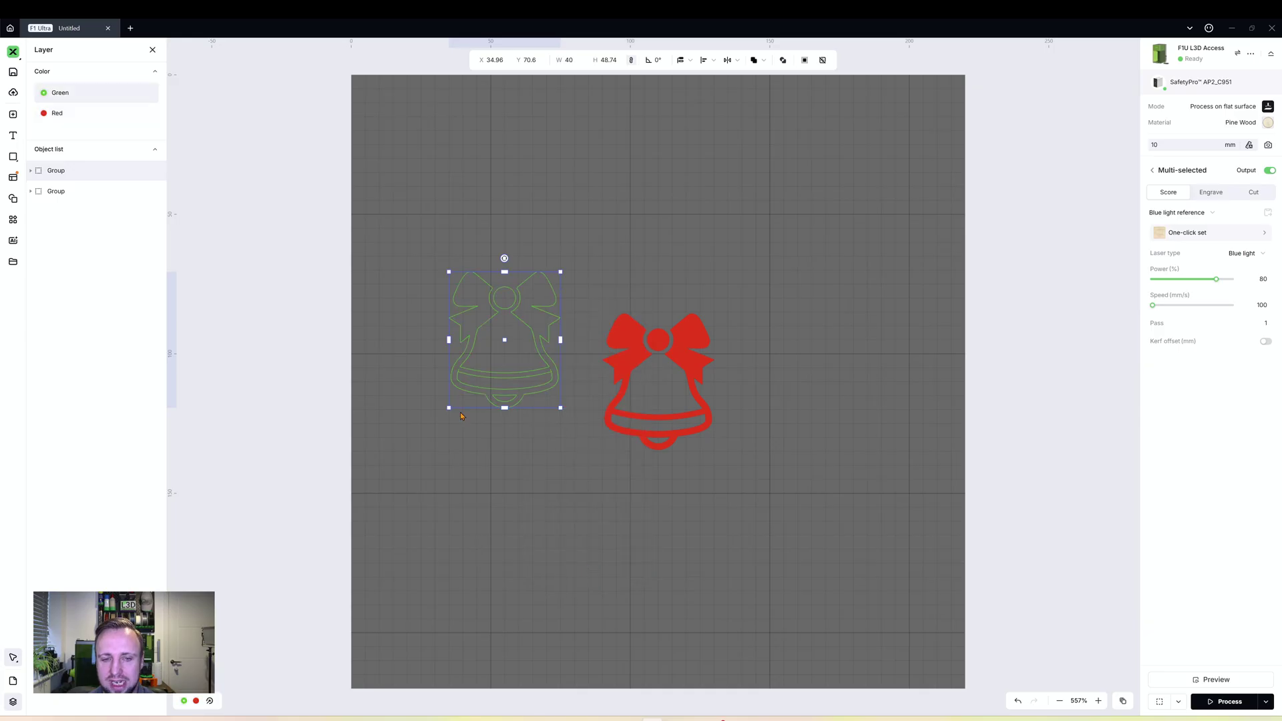
# Step: Place the green scored bell exactly over the red engraved bell at X 90, Y 85.63 and check the overlap
pyautogui.moveTo(478, 313); pyautogui.dragTo(630, 348)
pyautogui.click(630, 347)
pyautogui.scroll(10, 633, 366)
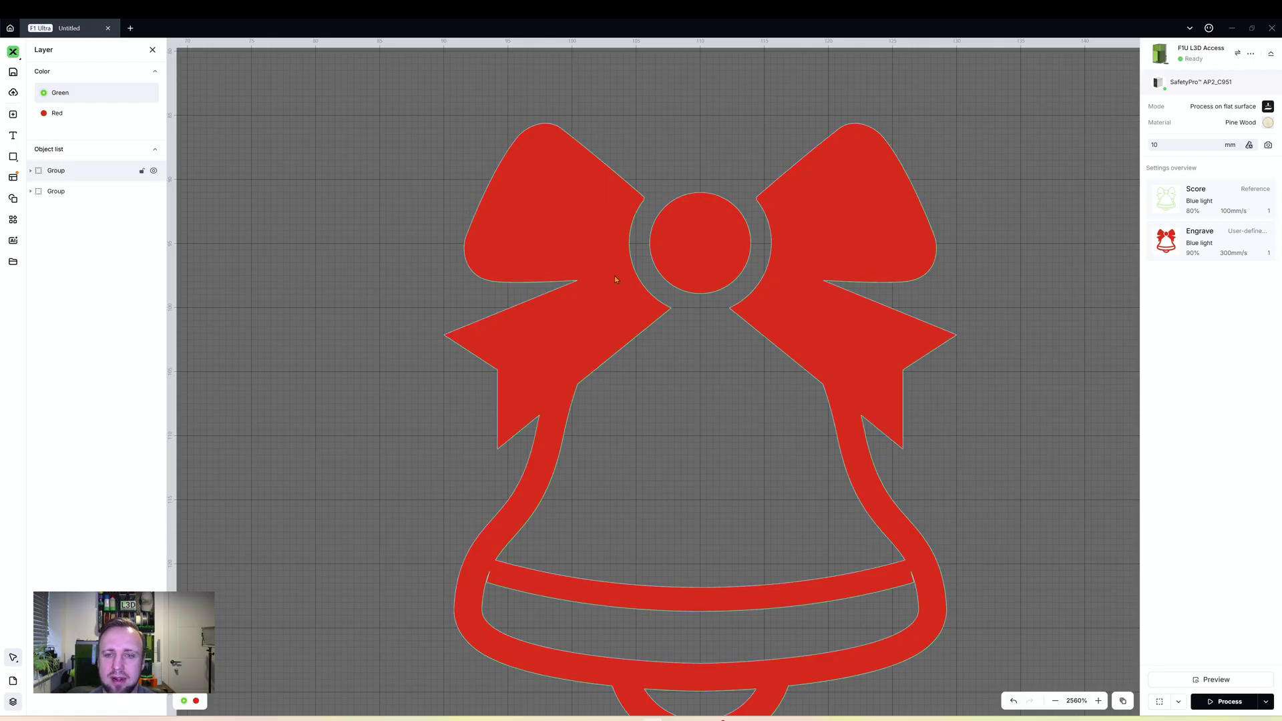
pyautogui.scroll(-5, 472, 152)
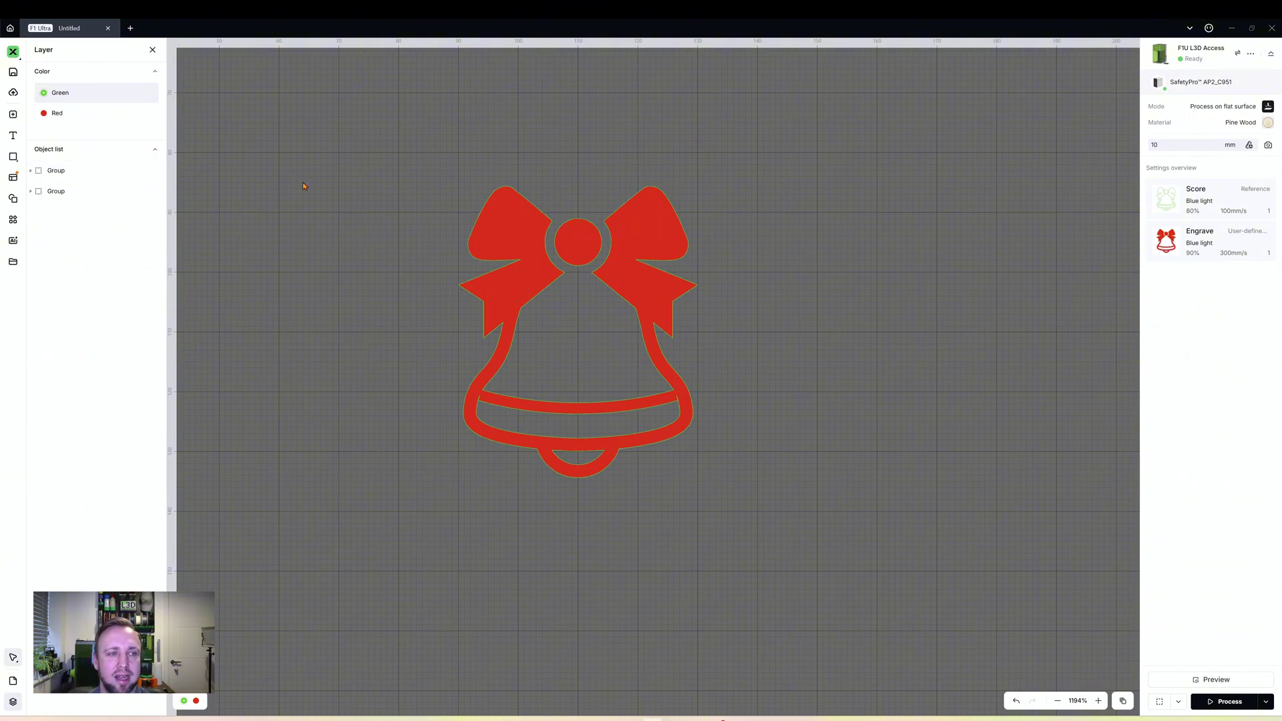
# Step: Try the red layer above the green one in the processing order, and restore green to first place
pyautogui.click(83, 113)
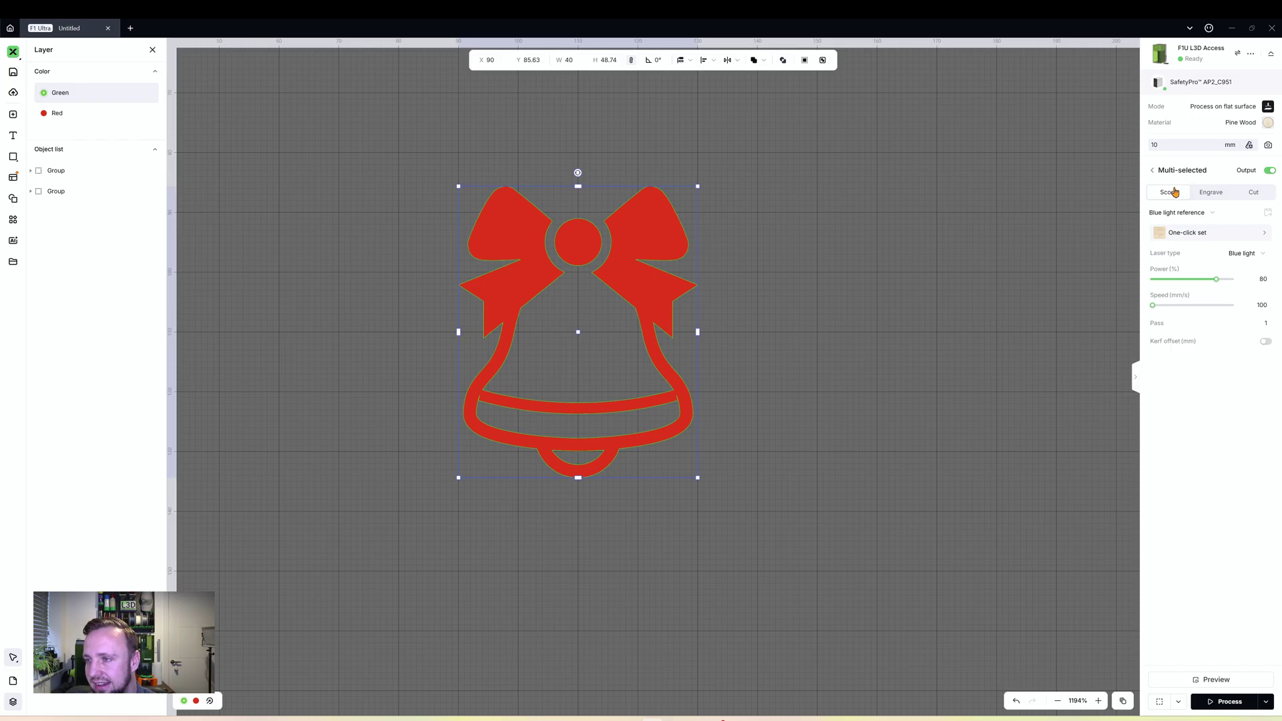
pyautogui.click(55, 115)
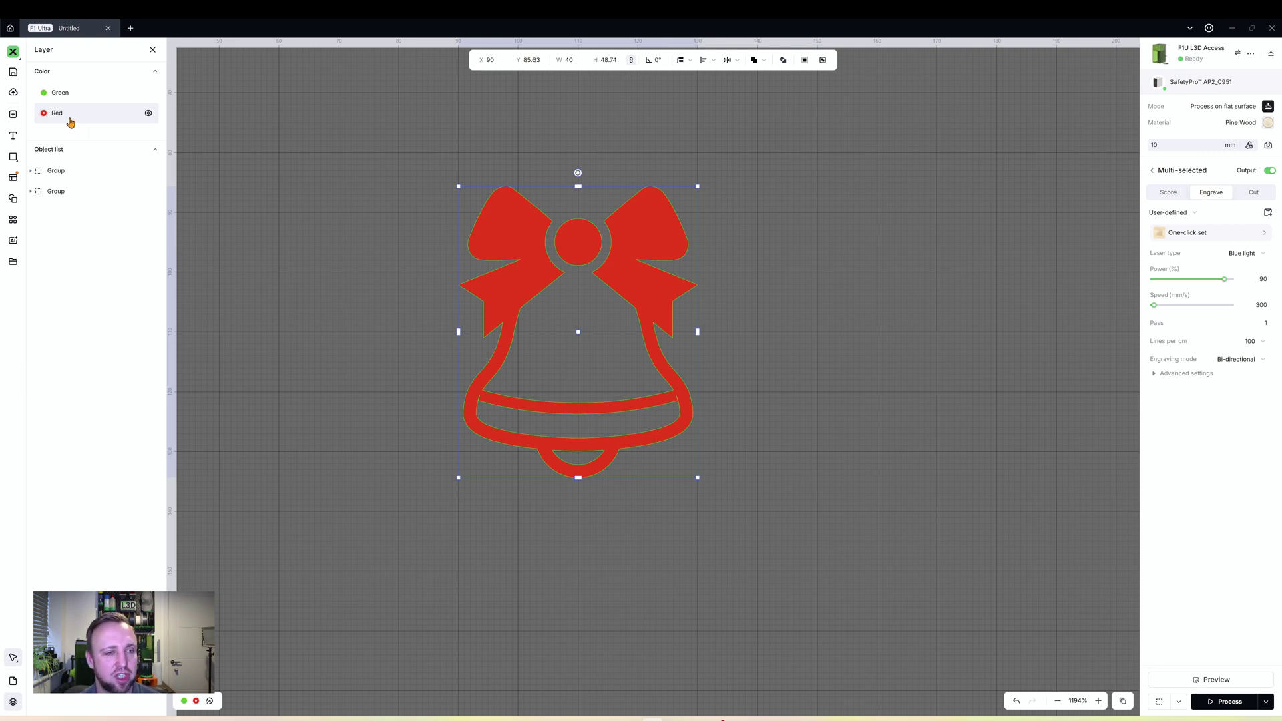
pyautogui.moveTo(69, 121); pyautogui.dragTo(58, 93)
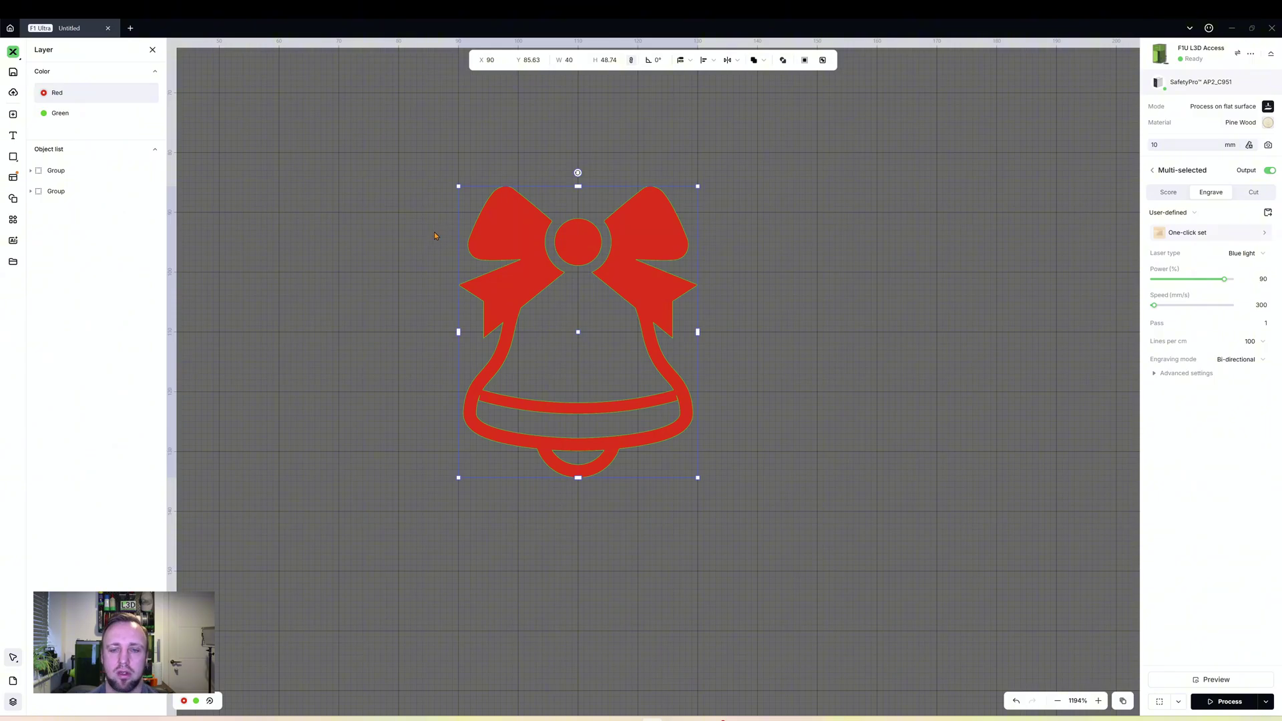
pyautogui.click(62, 119)
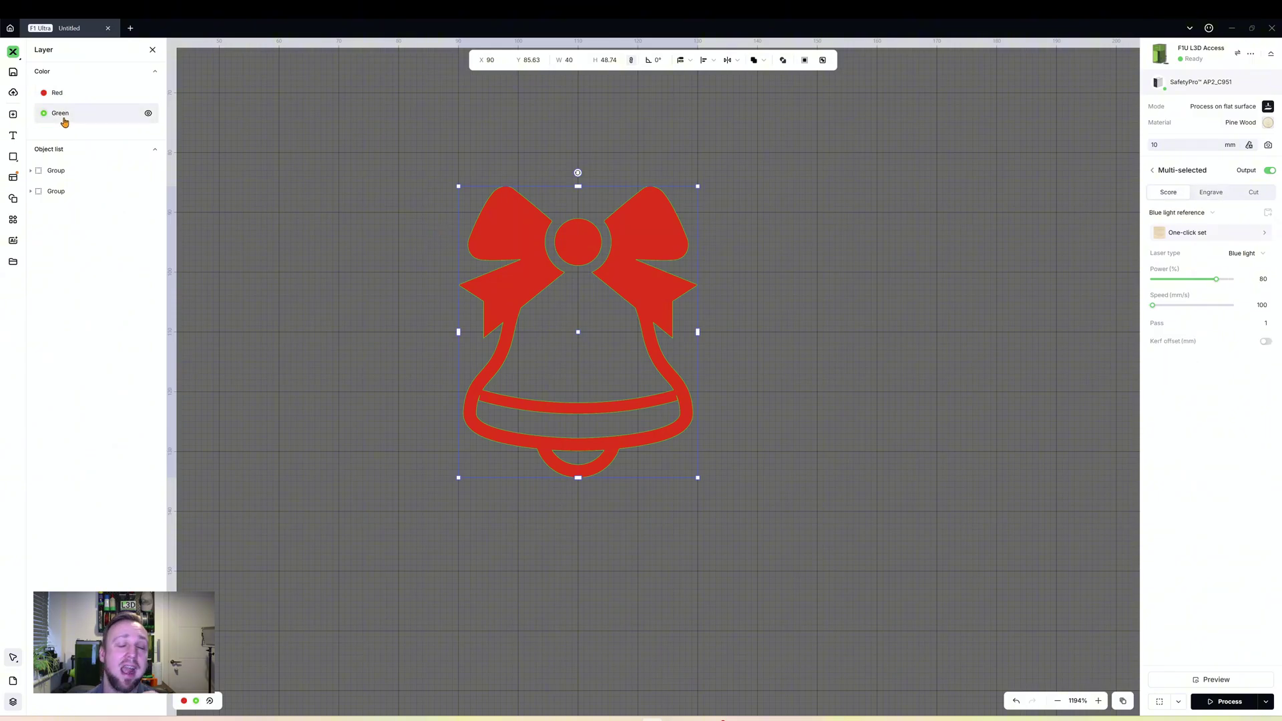
pyautogui.moveTo(60, 118); pyautogui.dragTo(49, 91)
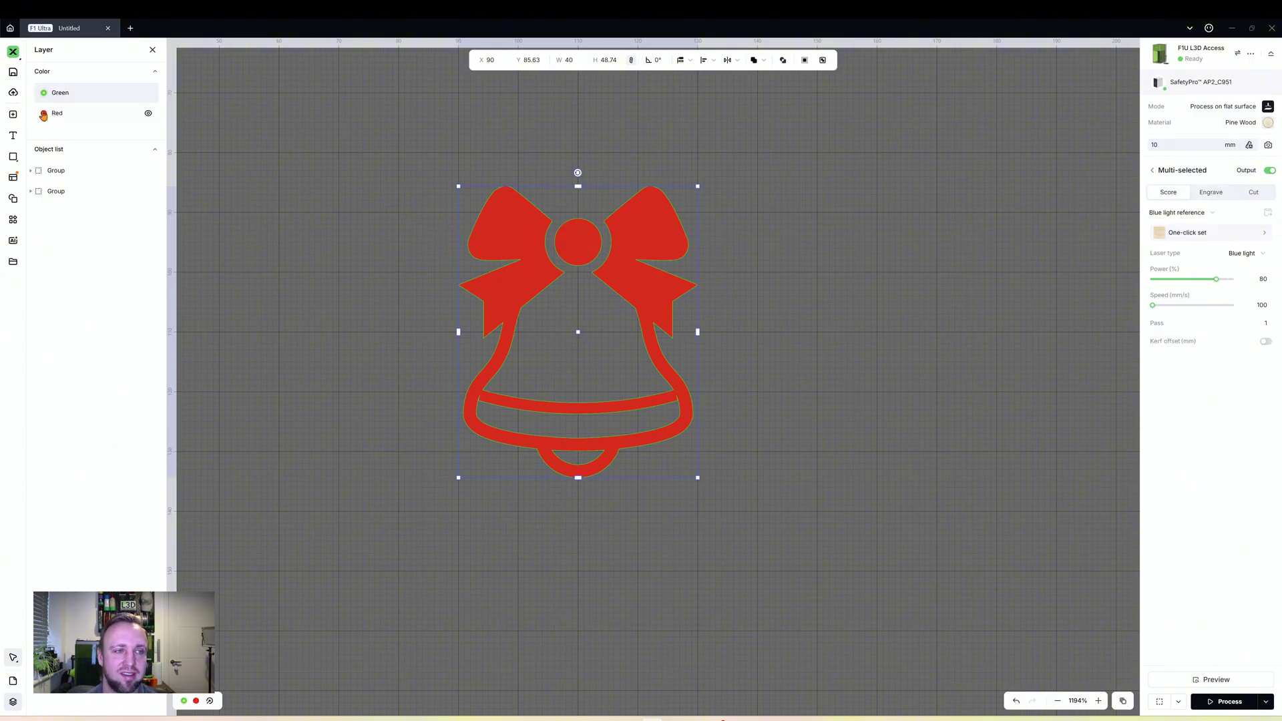
# Step: In the processing settings, try Auto planning as the processing path, and return to User defining with By layer enabled
pyautogui.click(1266, 706)
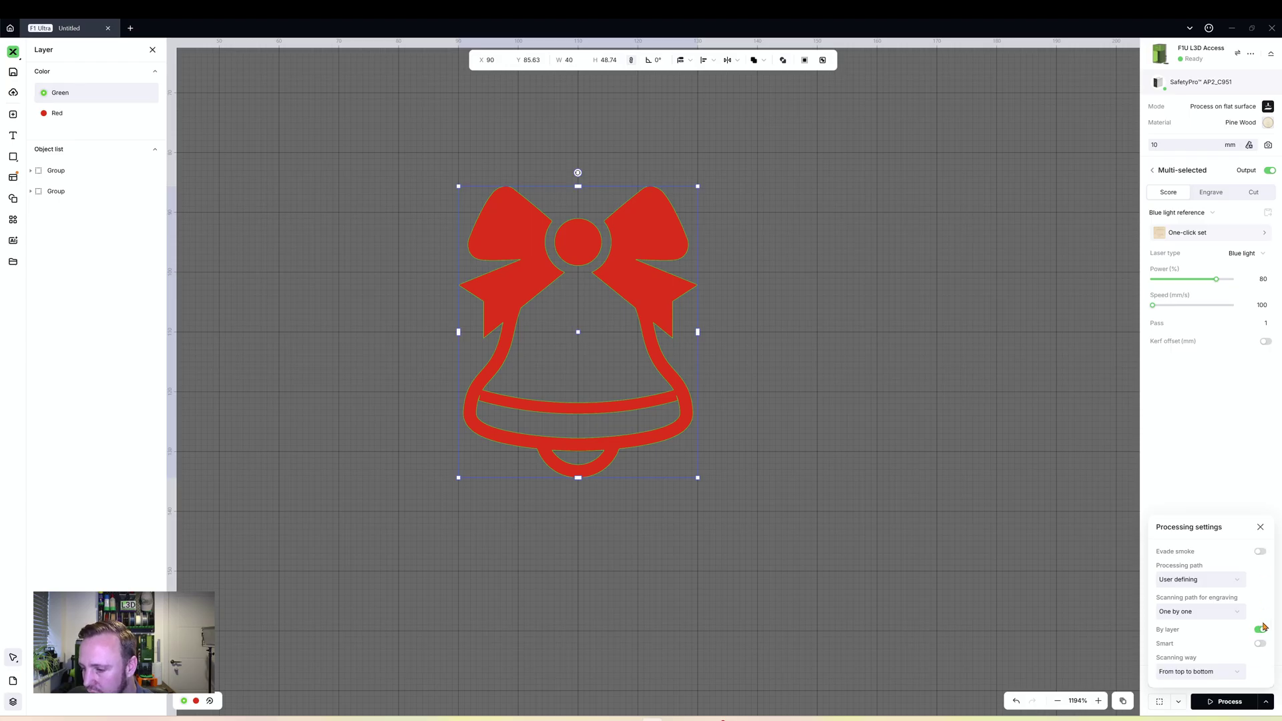
pyautogui.click(1194, 585)
pyautogui.click(1192, 600)
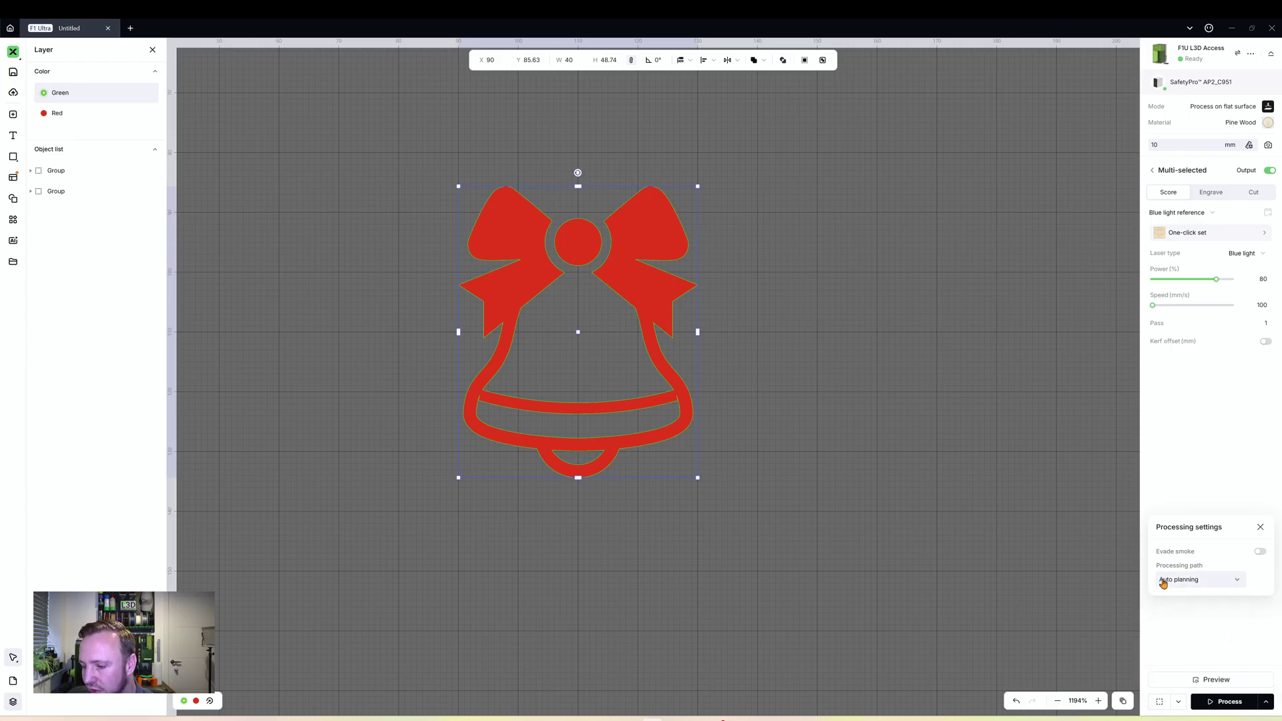
pyautogui.click(1233, 583)
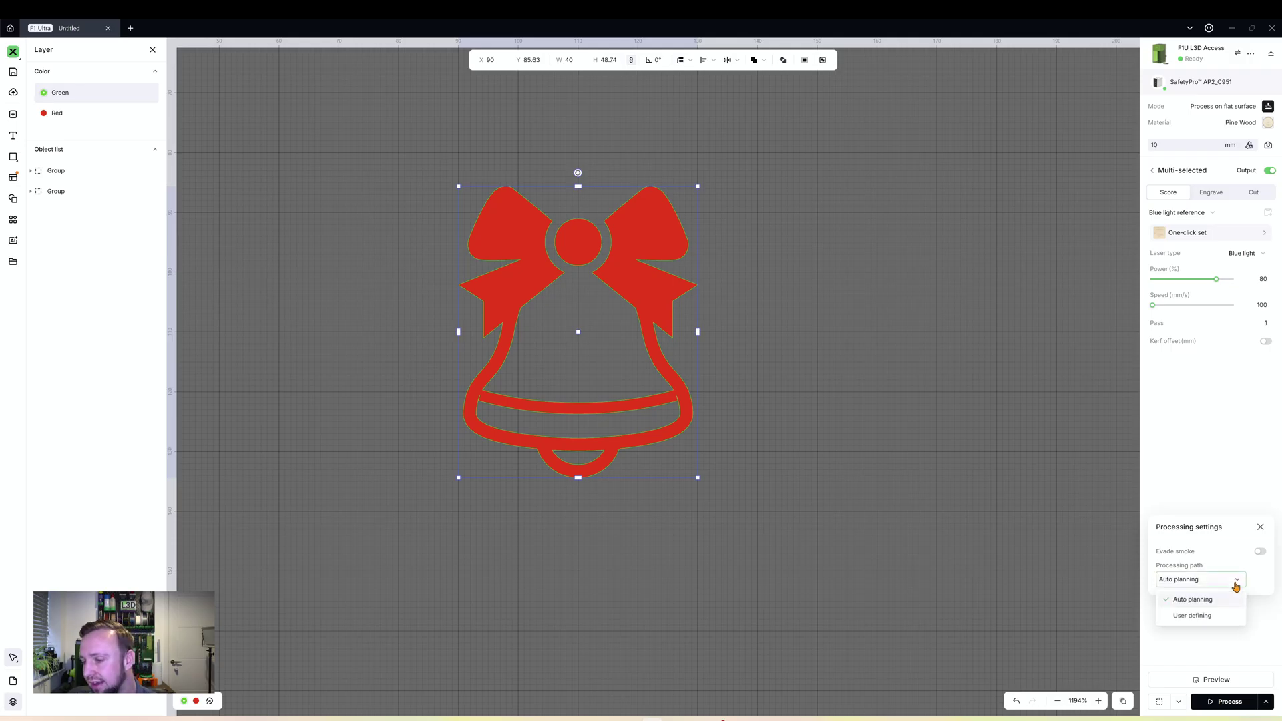
pyautogui.click(1203, 614)
pyautogui.click(1260, 629)
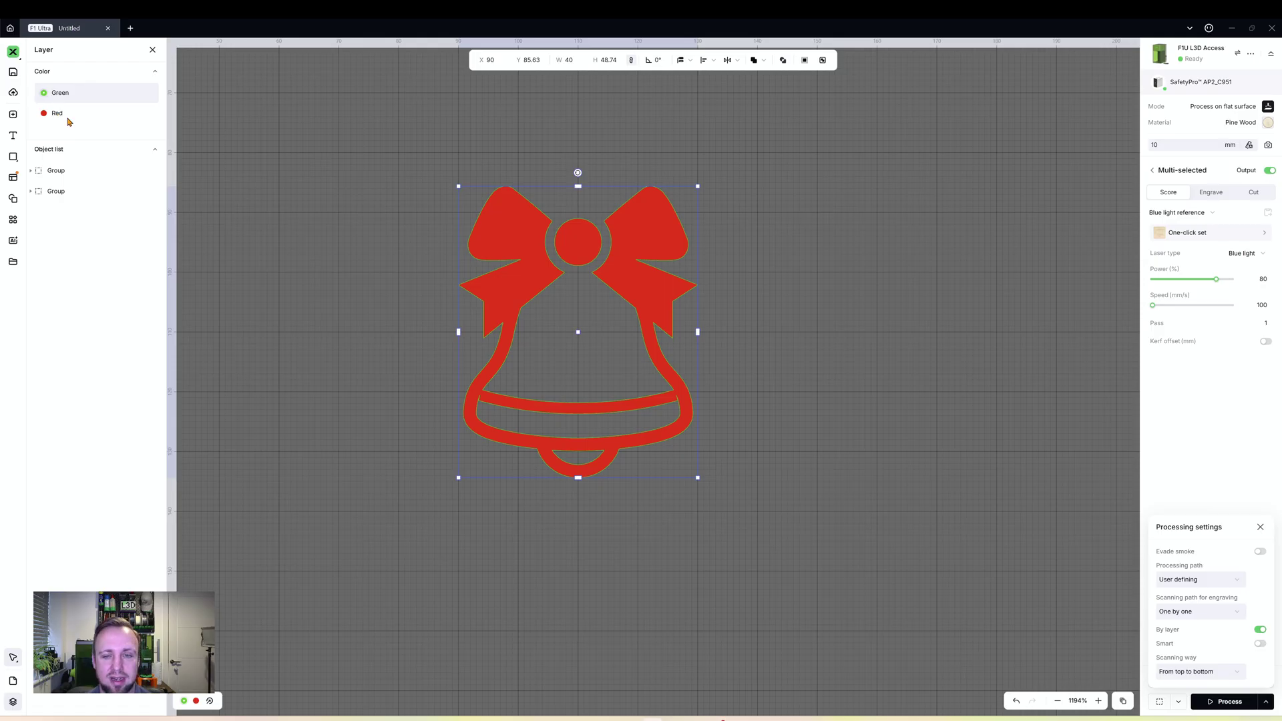
# Step: Preview the laser path of the combined bell, play and scrub the simulation to check the processing order, and return to the canvas
pyautogui.click(1230, 704)
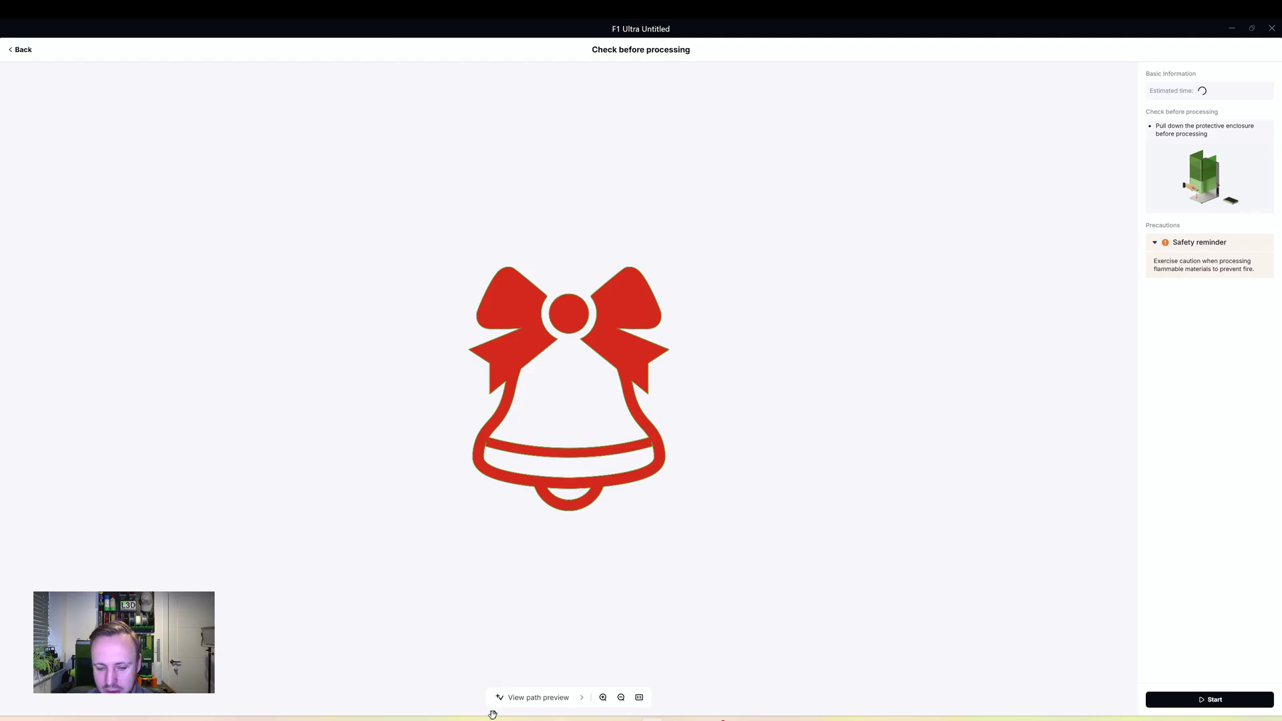
pyautogui.click(516, 698)
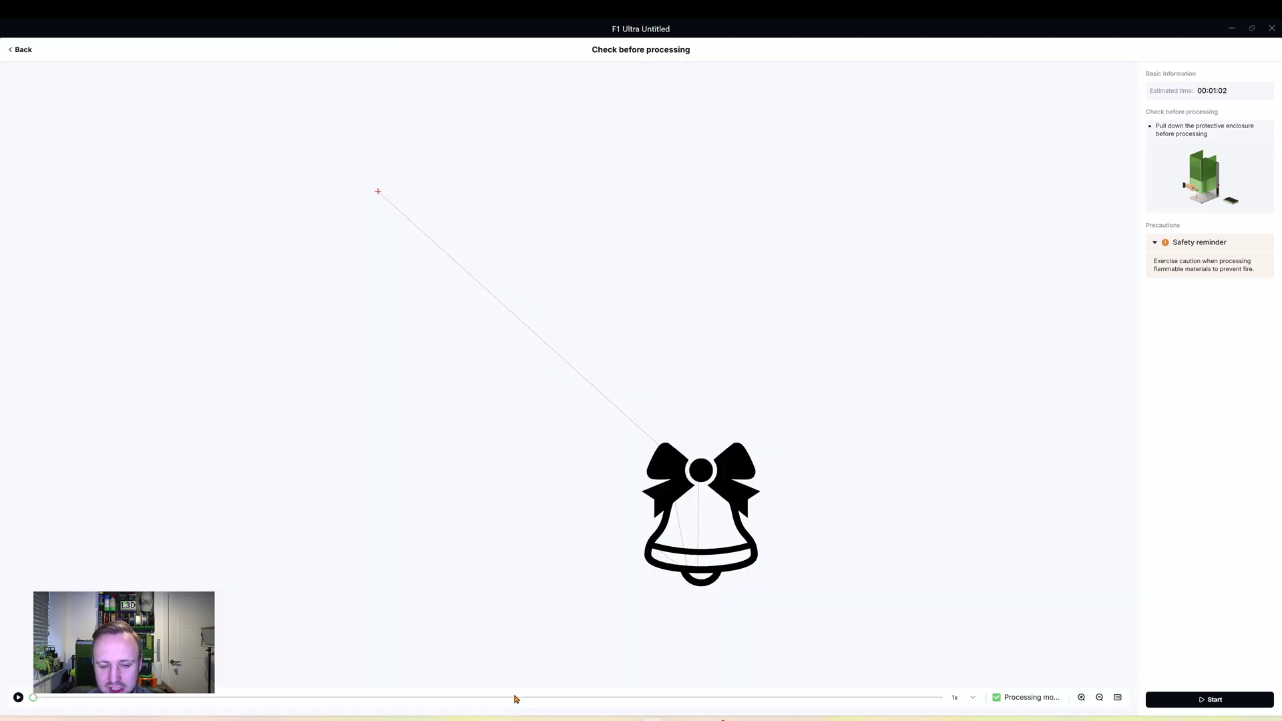
pyautogui.click(18, 697)
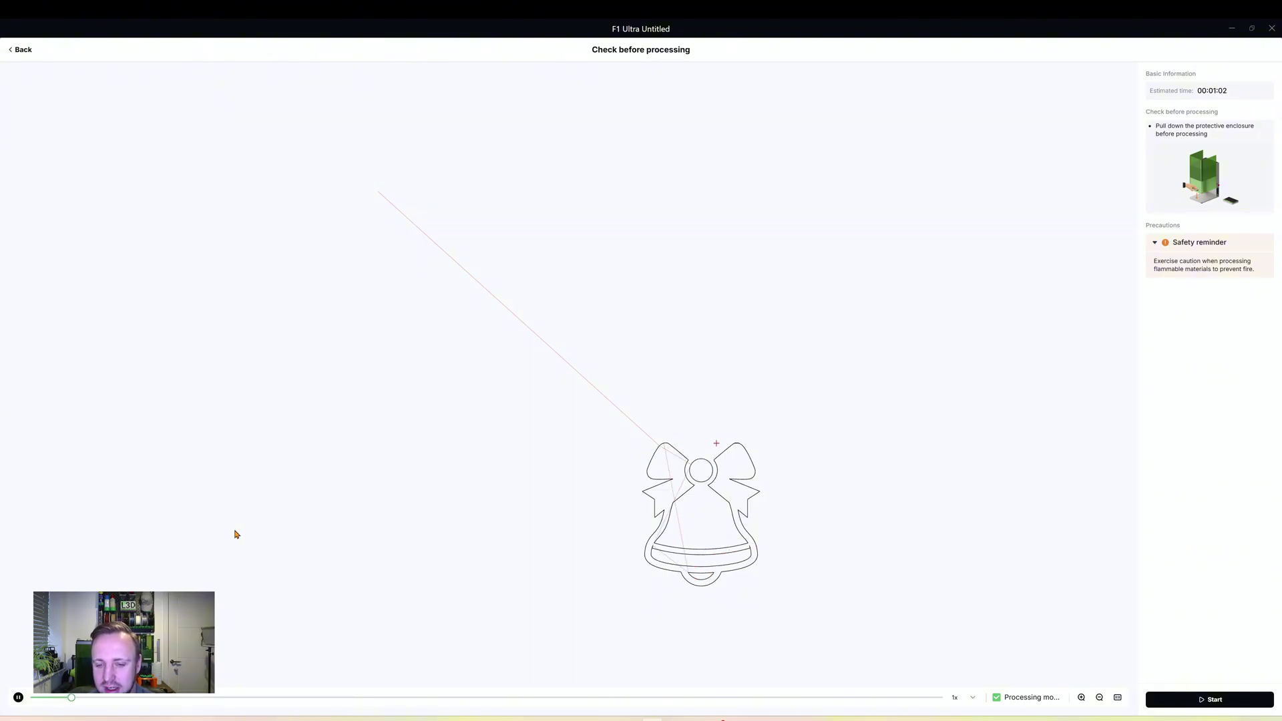
pyautogui.moveTo(76, 699); pyautogui.dragTo(602, 699)
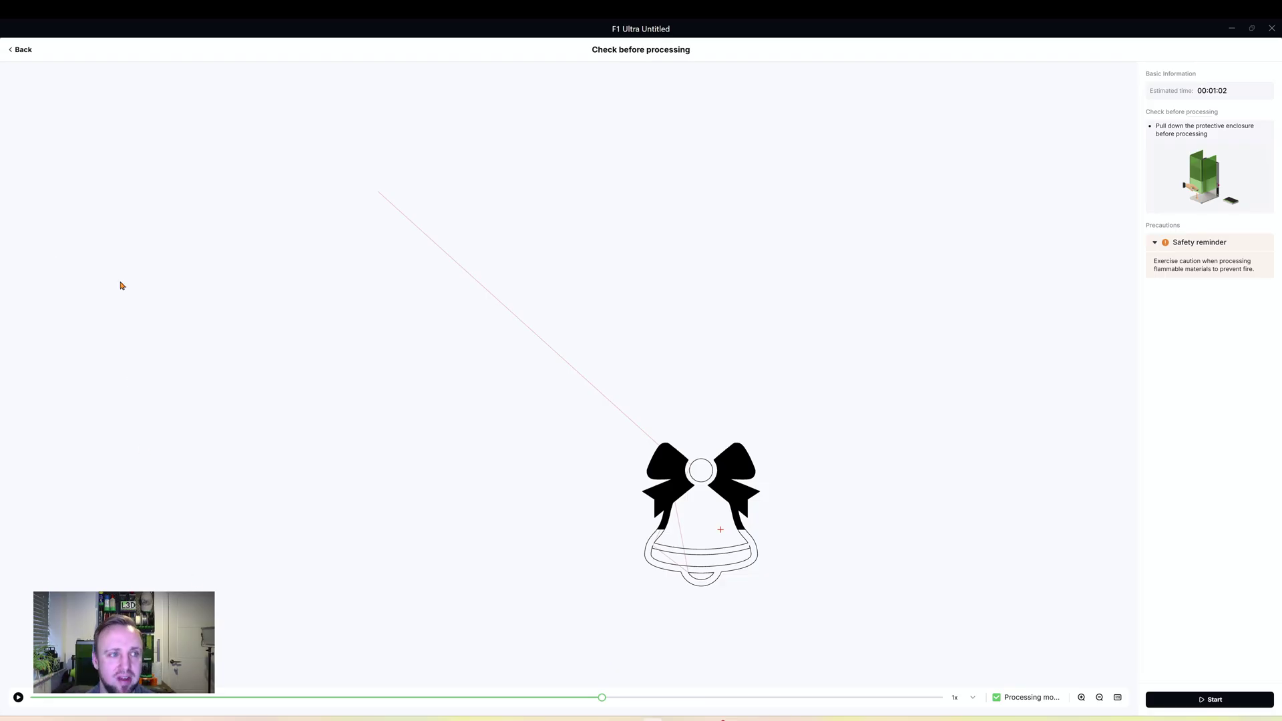
pyautogui.click(22, 51)
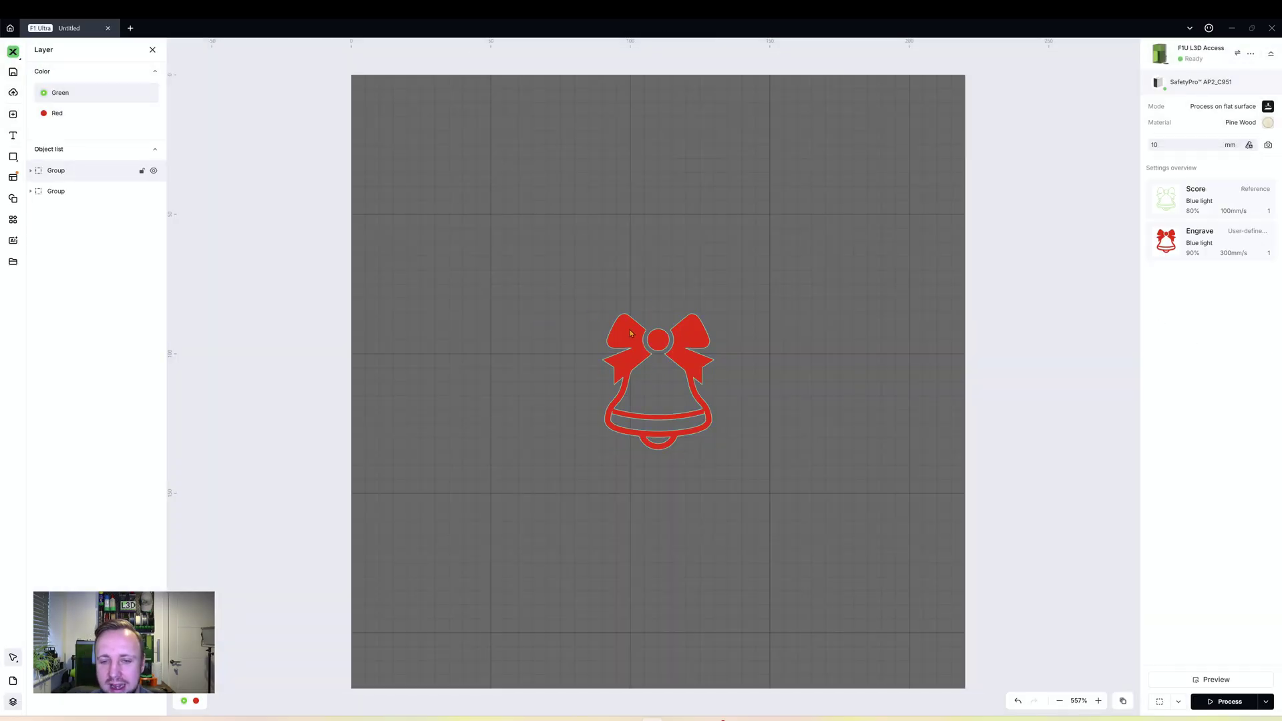
# Step: Delete the green scored bell and draw a rectangle about 53 by 63 mm around the remaining red bell
pyautogui.moveTo(625, 322); pyautogui.dragTo(448, 292)
pyautogui.press('Delete')
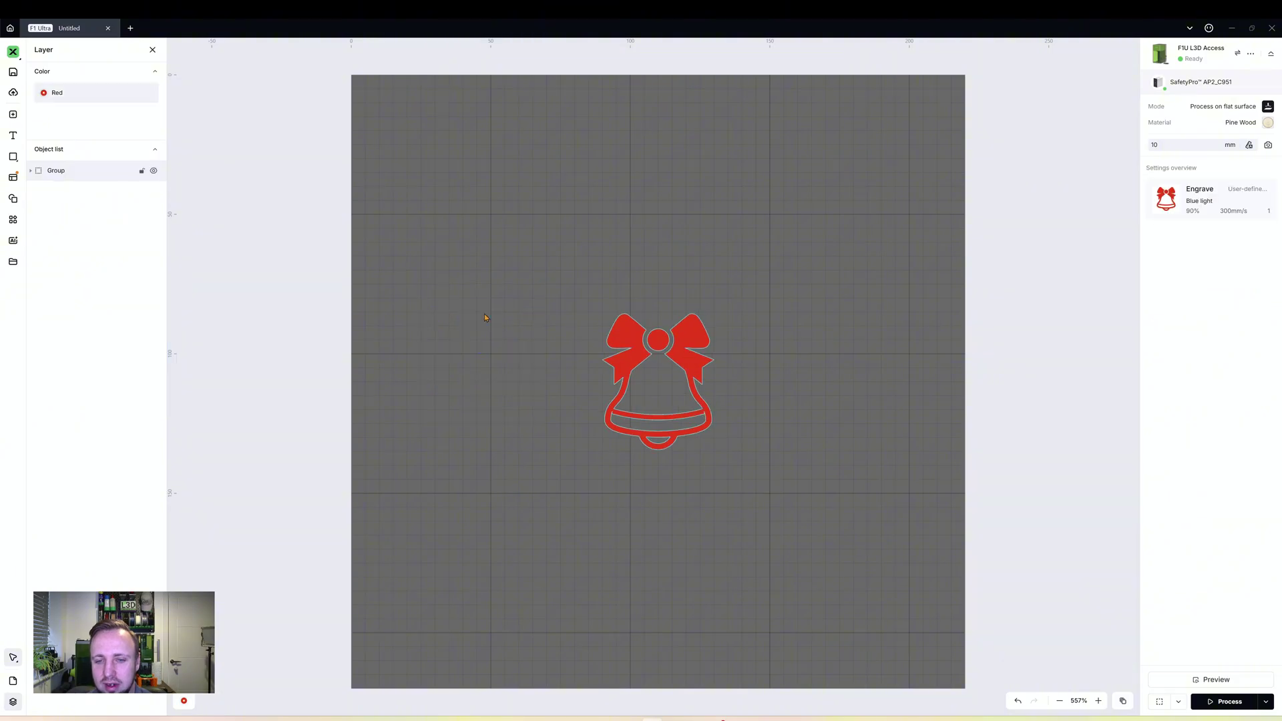
pyautogui.click(13, 156)
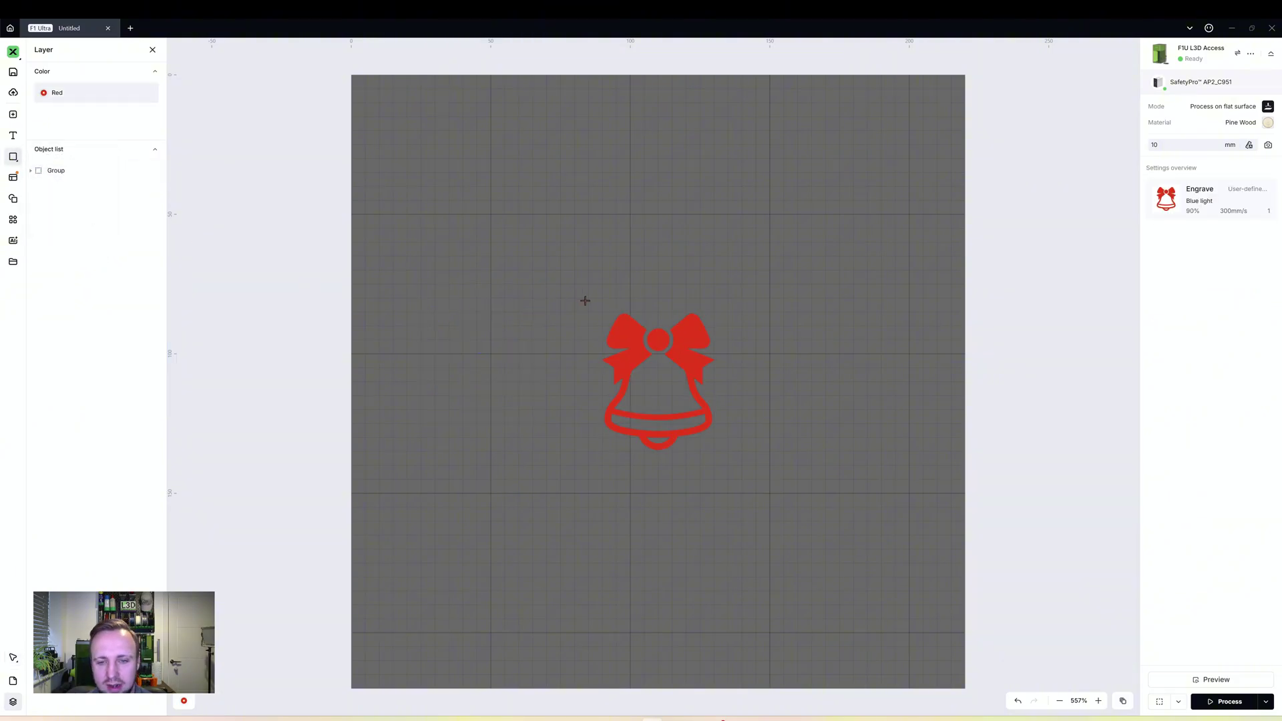
pyautogui.moveTo(725, 492); pyautogui.dragTo(723, 462)
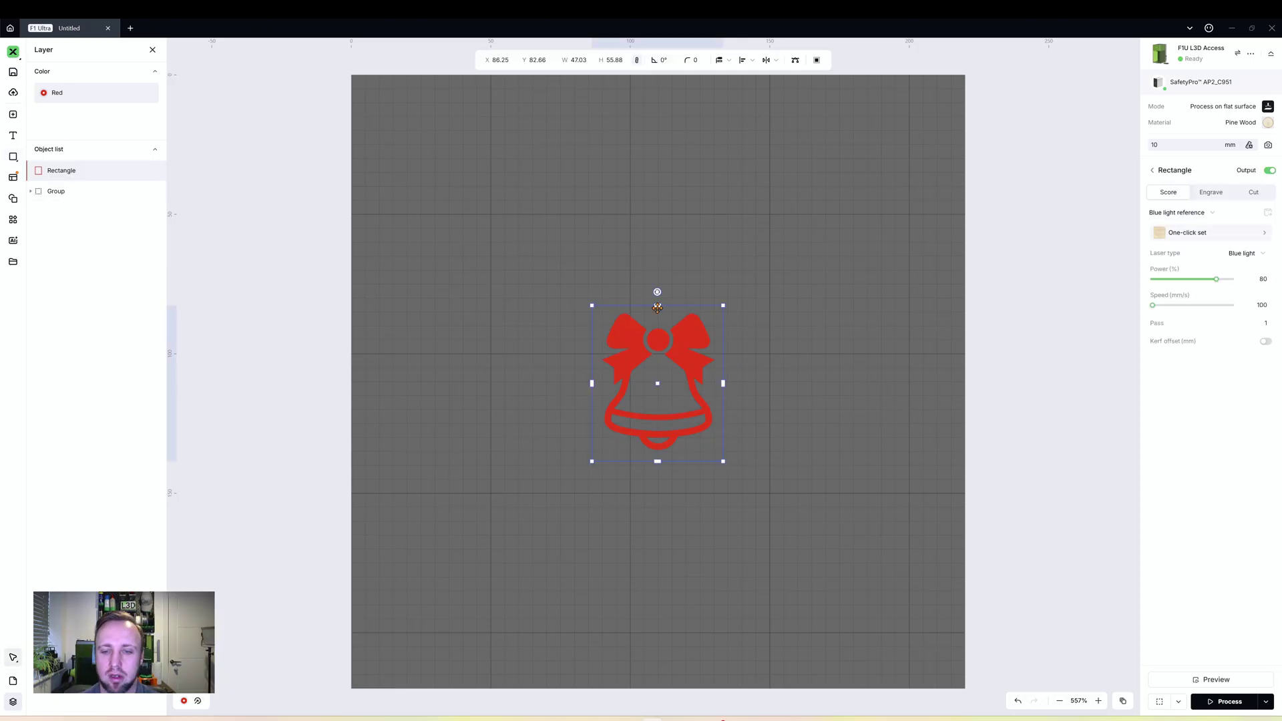
pyautogui.moveTo(657, 306)
pyautogui.mouseDown()
pyautogui.moveTo(656, 294)
pyautogui.moveTo(651, 306)
pyautogui.mouseUp()
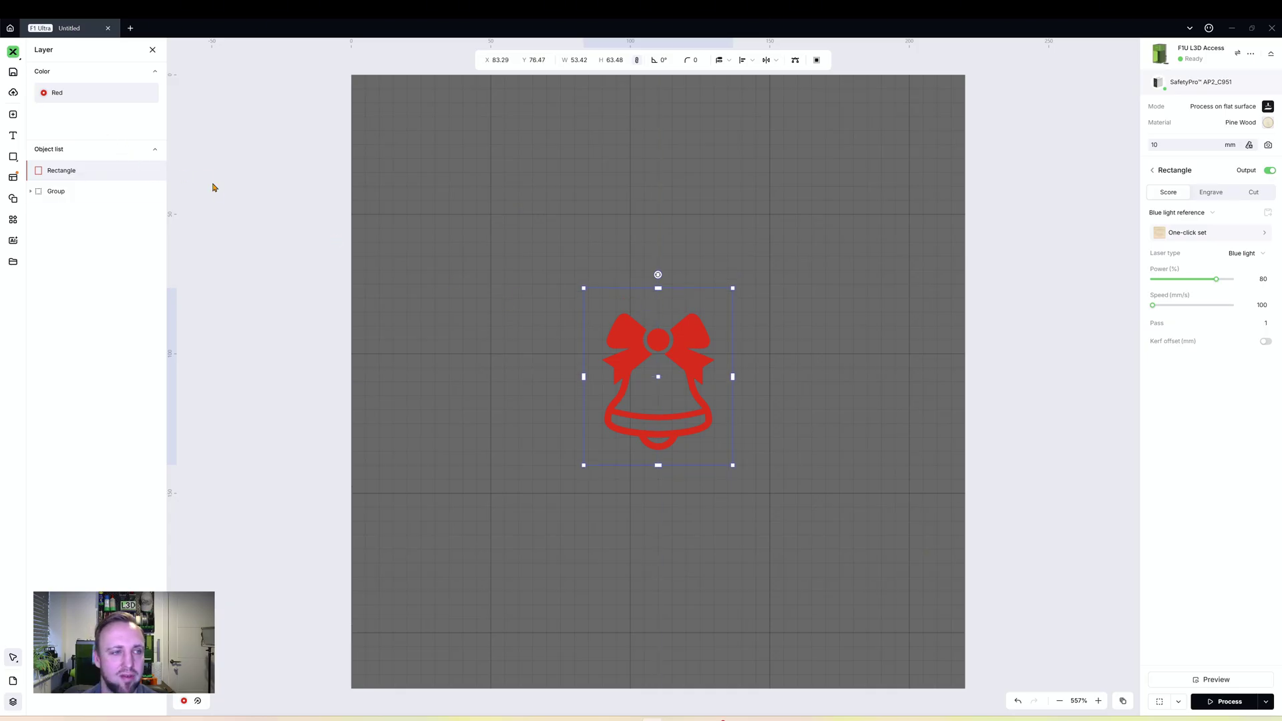
# Step: Move the rectangle to the blue colour layer and set its processing type to Cut
pyautogui.rightClick(629, 289)
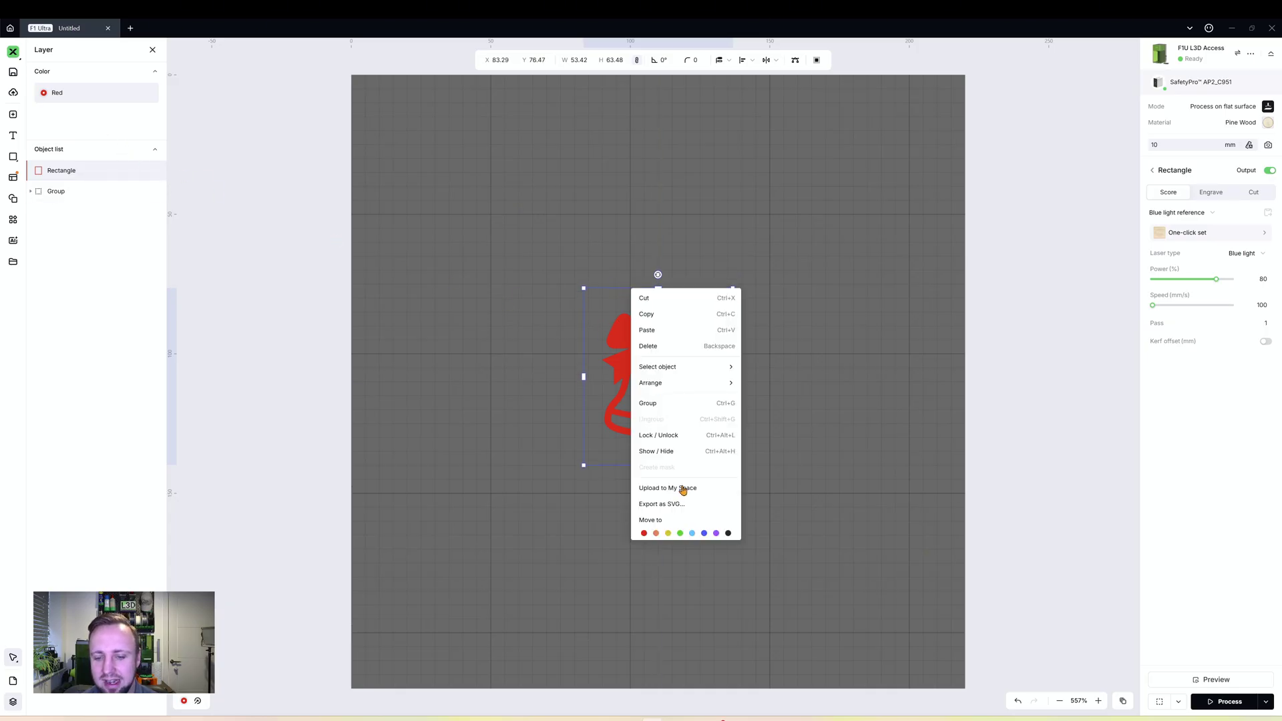
pyautogui.click(704, 539)
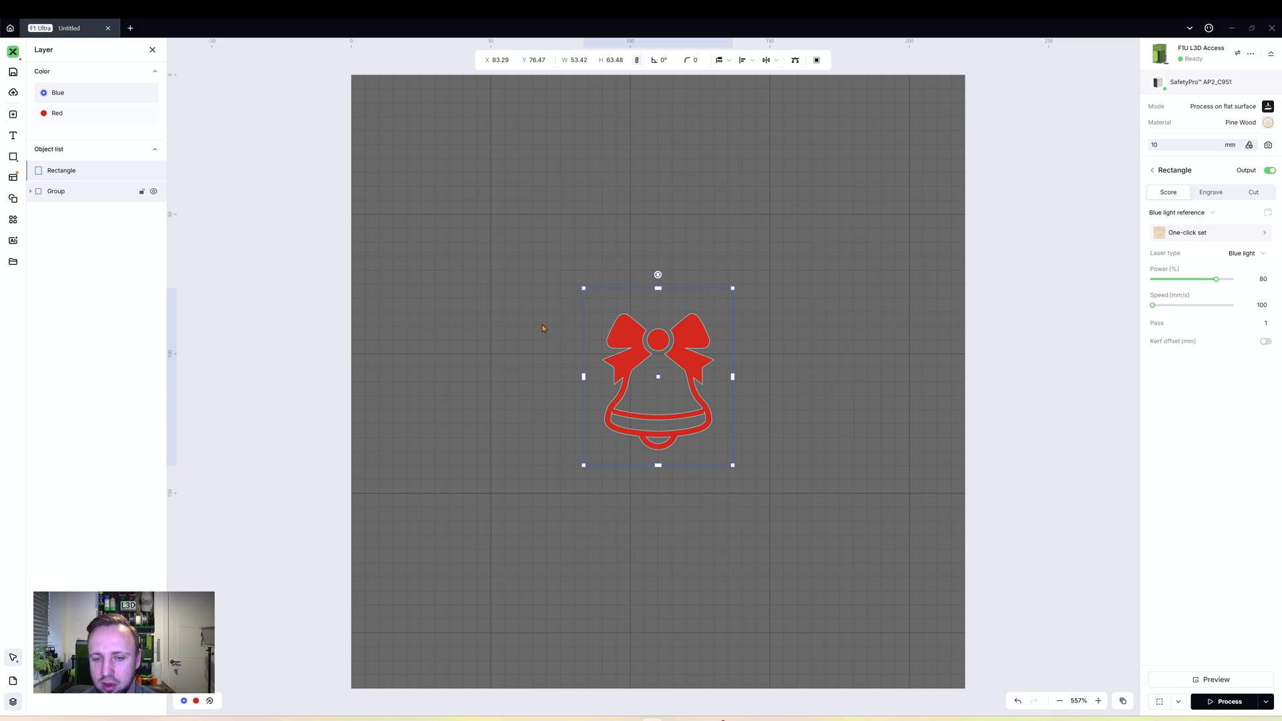
pyautogui.click(1250, 193)
pyautogui.click(100, 112)
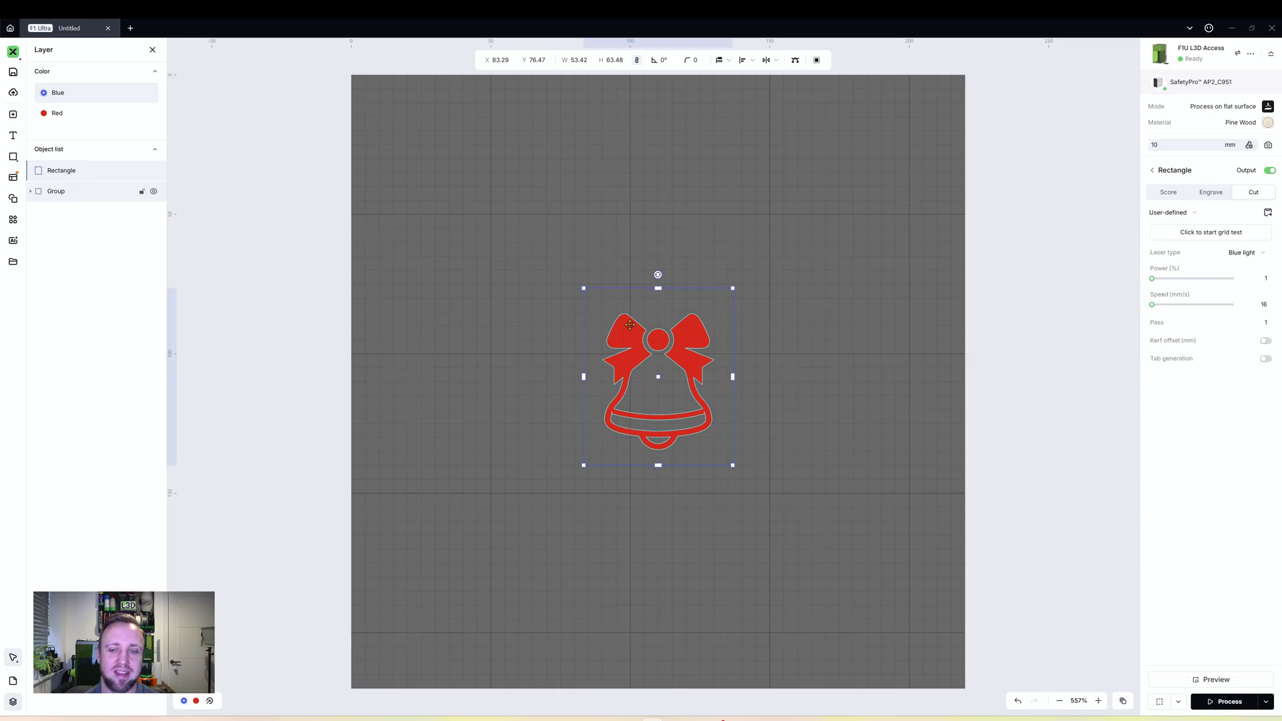
# Step: Draw a circle about 7.4 mm in diameter inside the rectangle above the bow and move it to the green colour layer
pyautogui.click(13, 156)
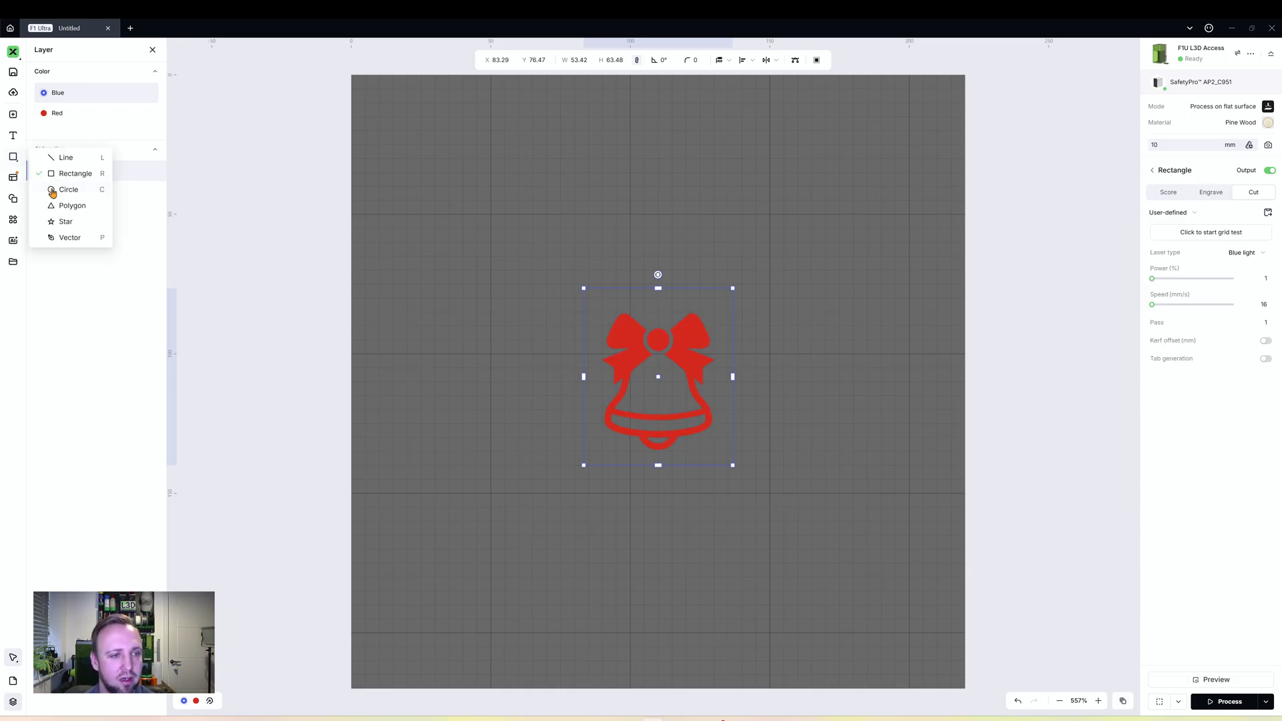
pyautogui.click(52, 191)
pyautogui.moveTo(643, 301)
pyautogui.mouseDown()
pyautogui.moveTo(661, 318)
pyautogui.moveTo(655, 305)
pyautogui.mouseUp()
pyautogui.rightClick(655, 305)
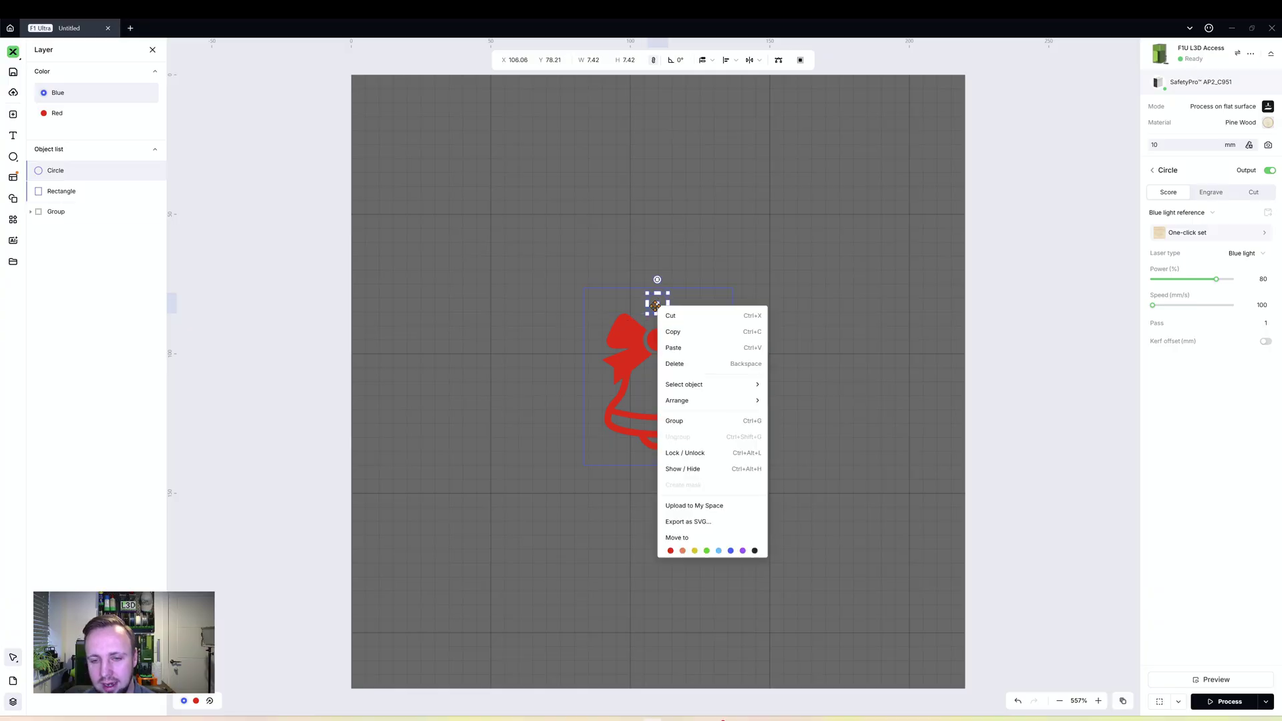
pyautogui.click(704, 556)
pyautogui.click(421, 251)
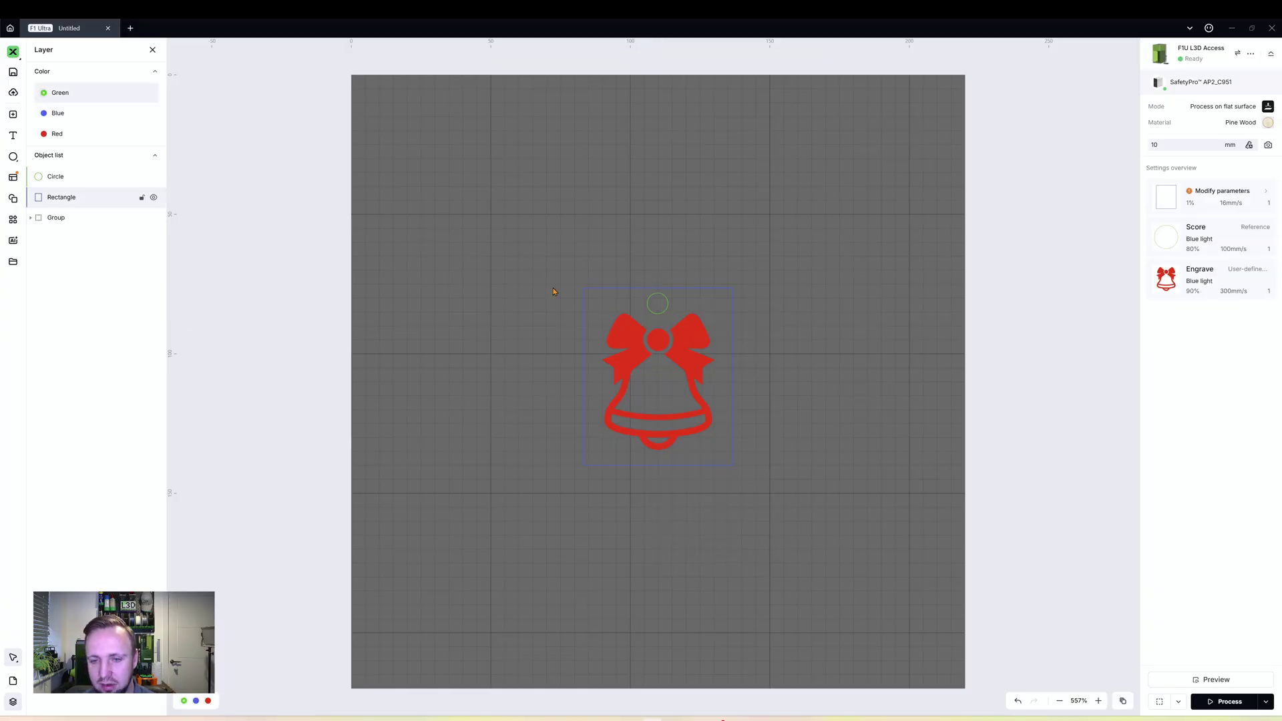
# Step: Set the circle to Cut with 59% power, and set the rectangle's cutting power to 52%
pyautogui.click(59, 113)
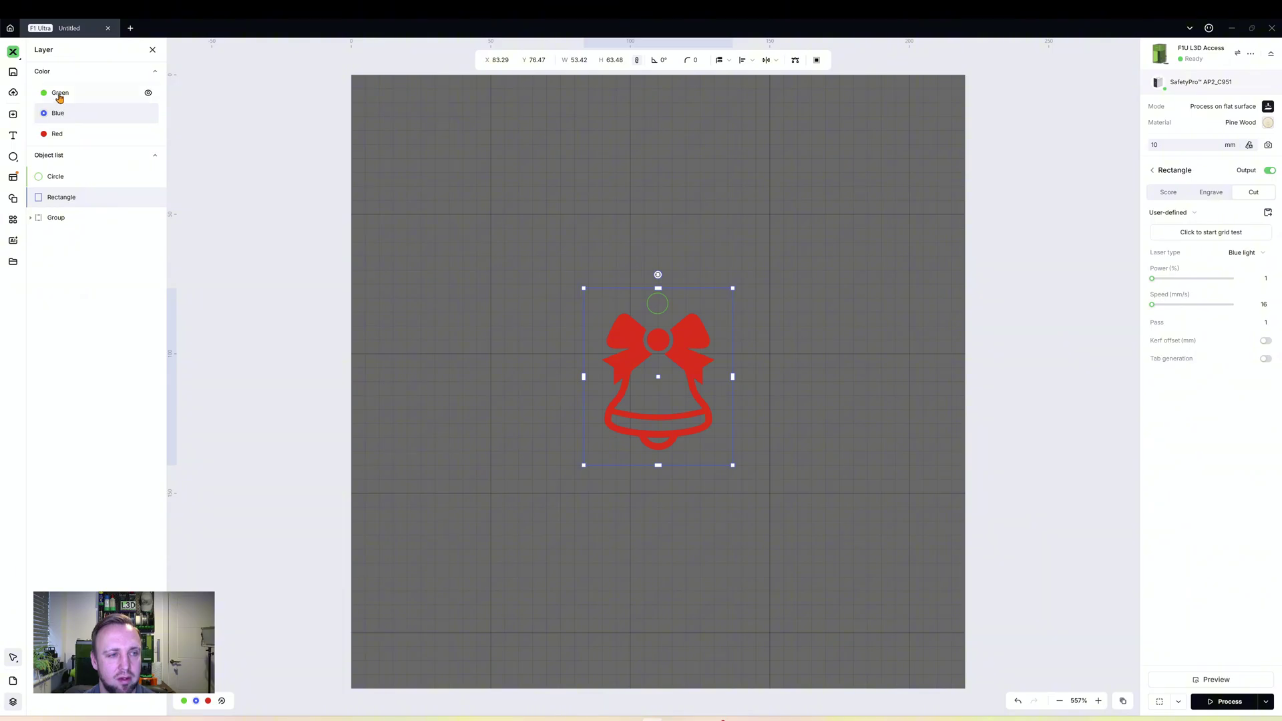
pyautogui.click(594, 262)
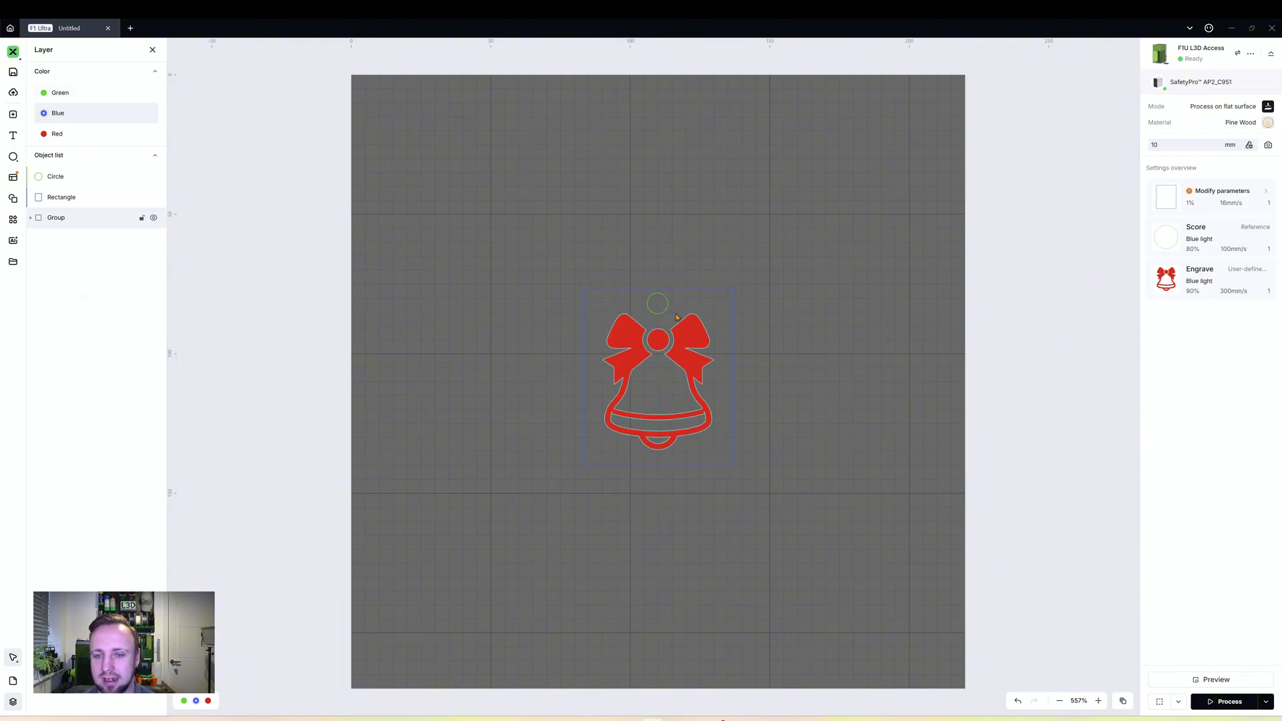
pyautogui.click(1221, 235)
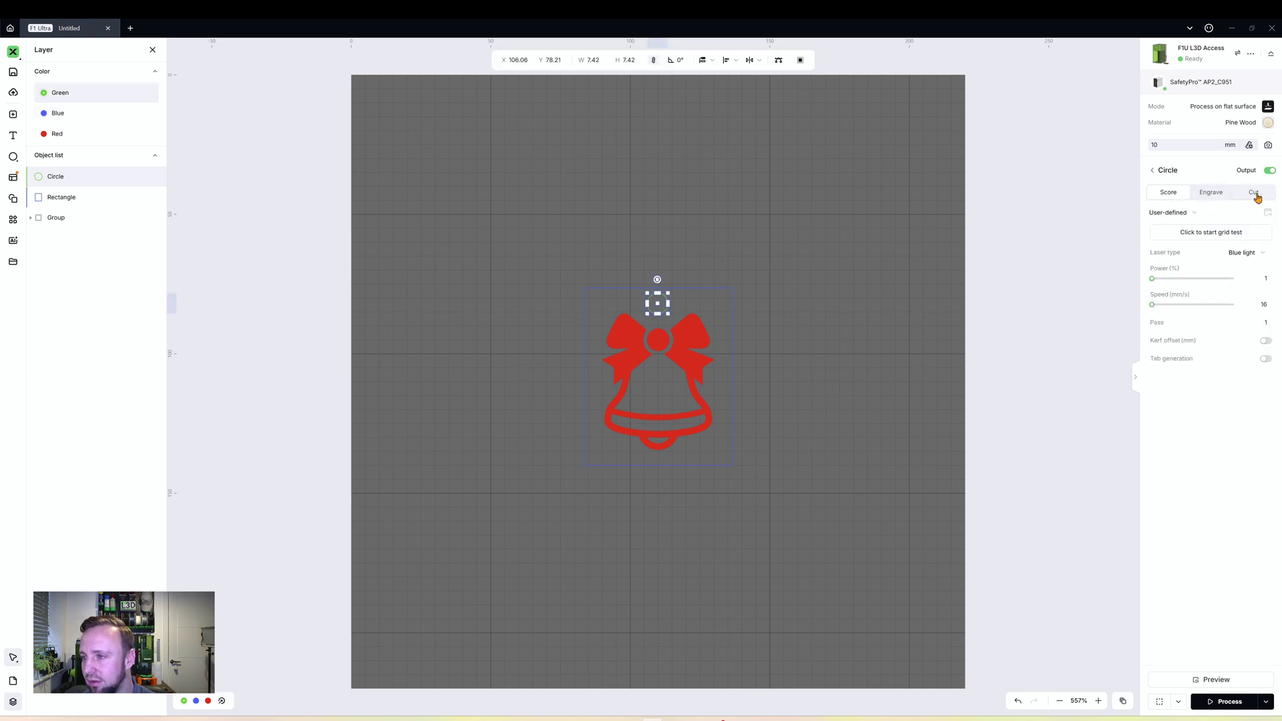
pyautogui.click(1253, 192)
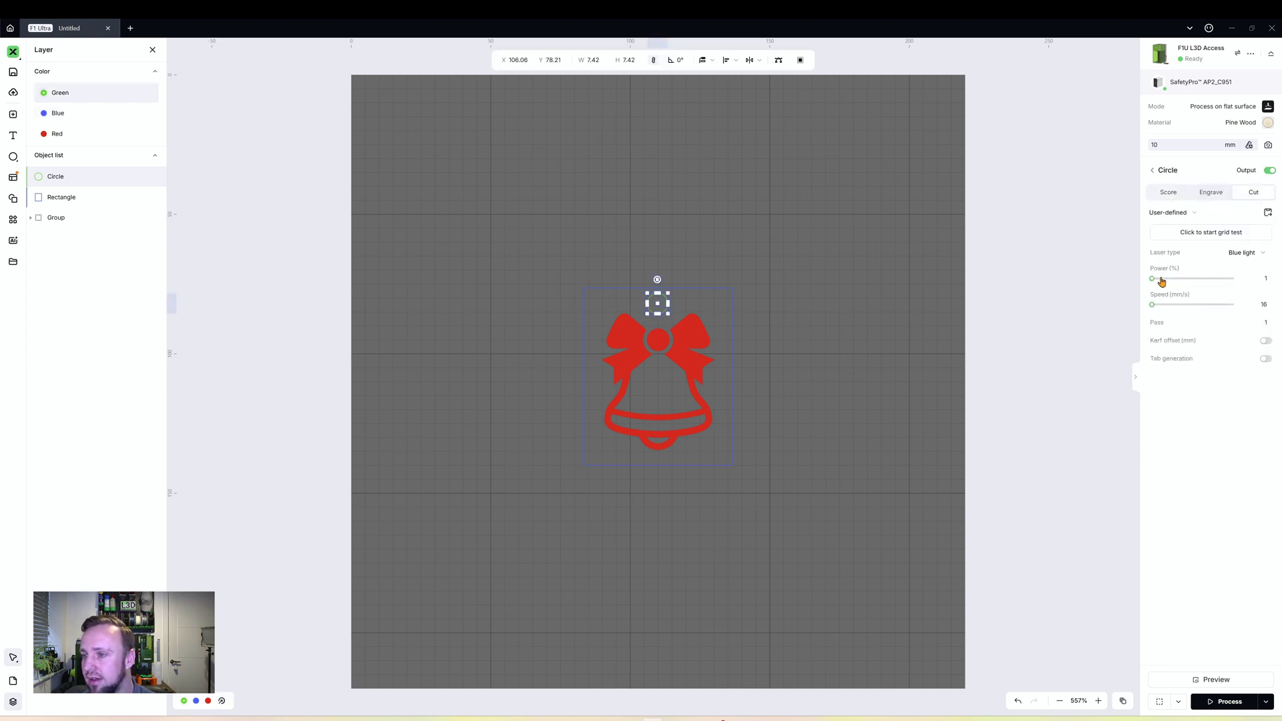
pyautogui.moveTo(1152, 279); pyautogui.dragTo(1194, 286)
pyautogui.click(667, 331)
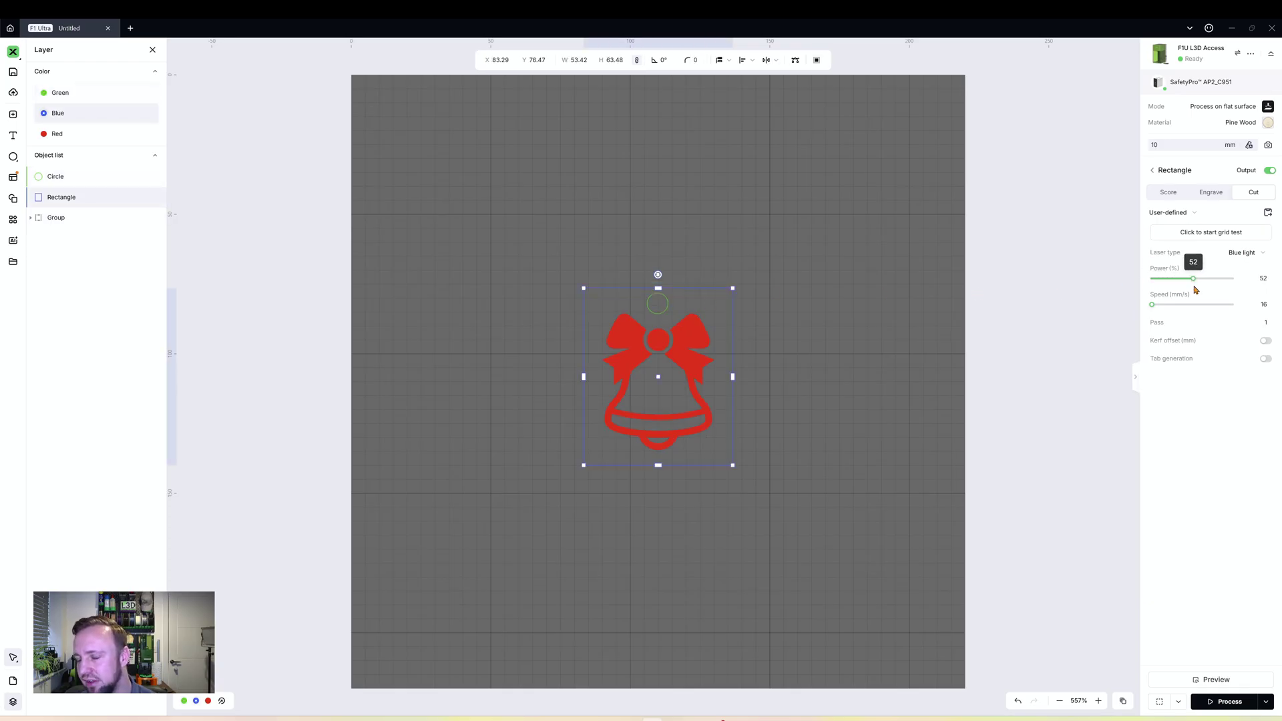
pyautogui.click(764, 223)
pyautogui.click(739, 288)
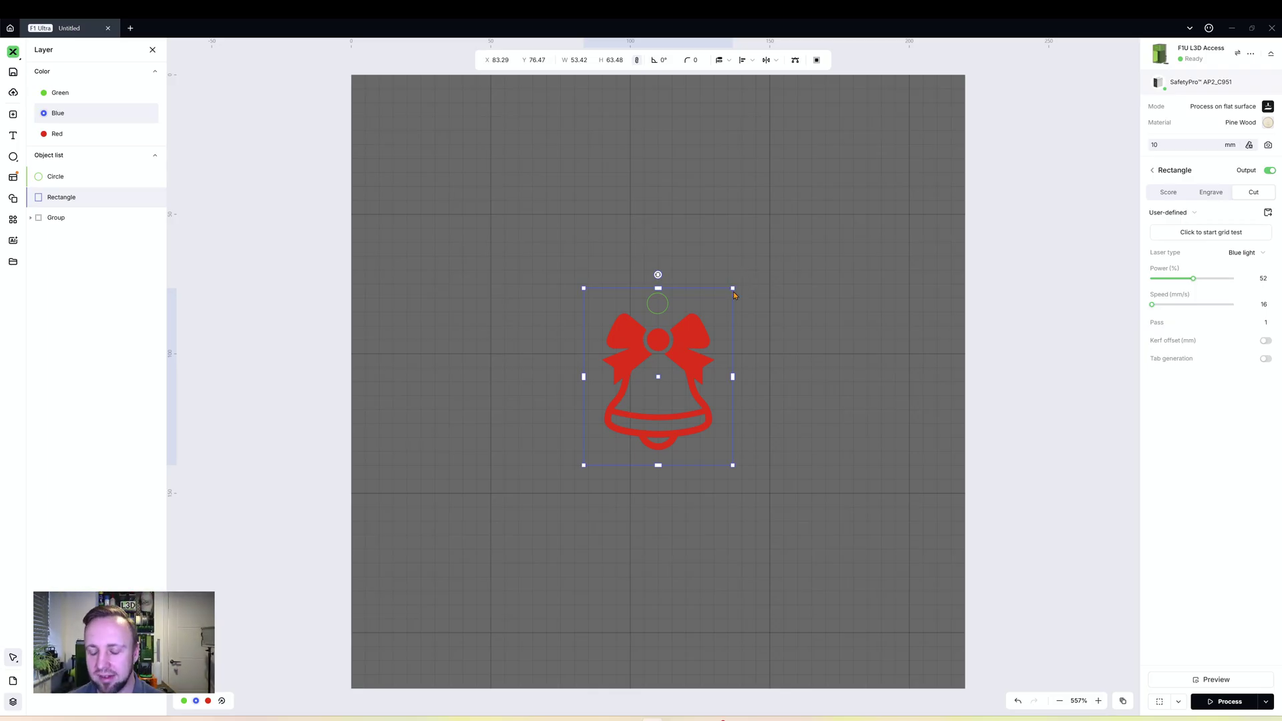
pyautogui.click(631, 285)
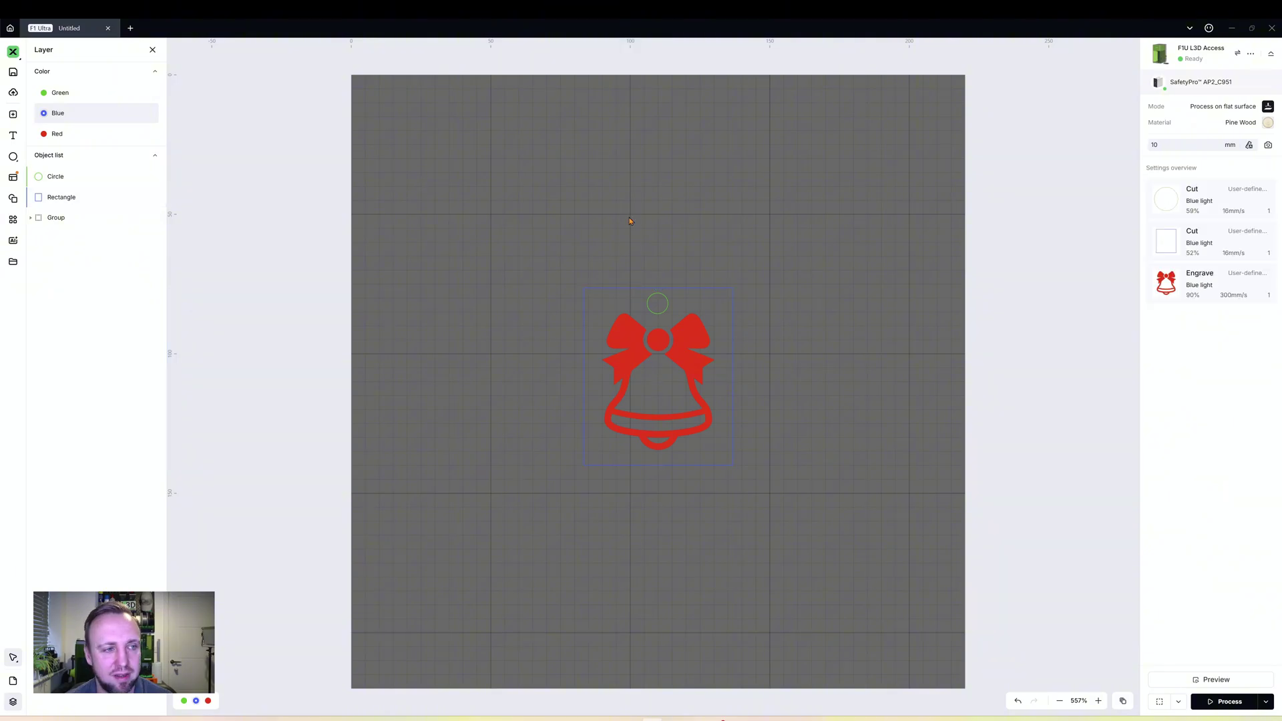
# Step: Check the cut settings of the circle and of the rectangle on the blue layer
pyautogui.click(656, 298)
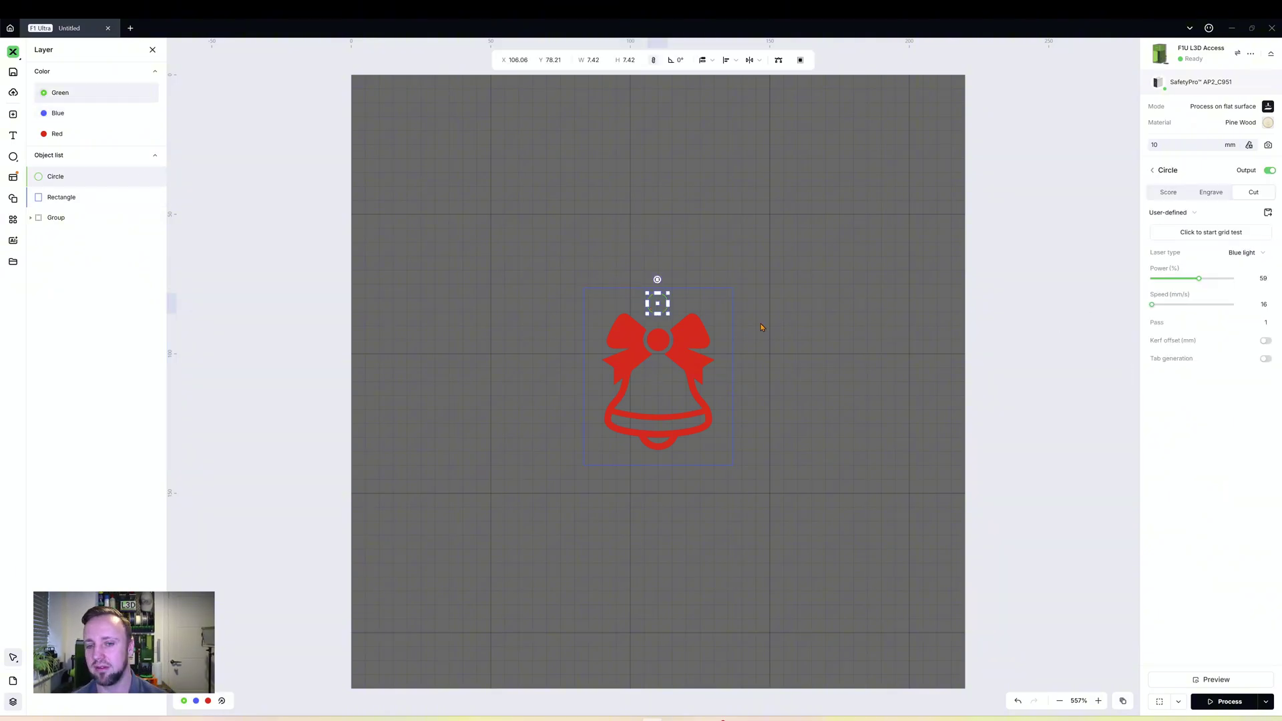
pyautogui.click(72, 112)
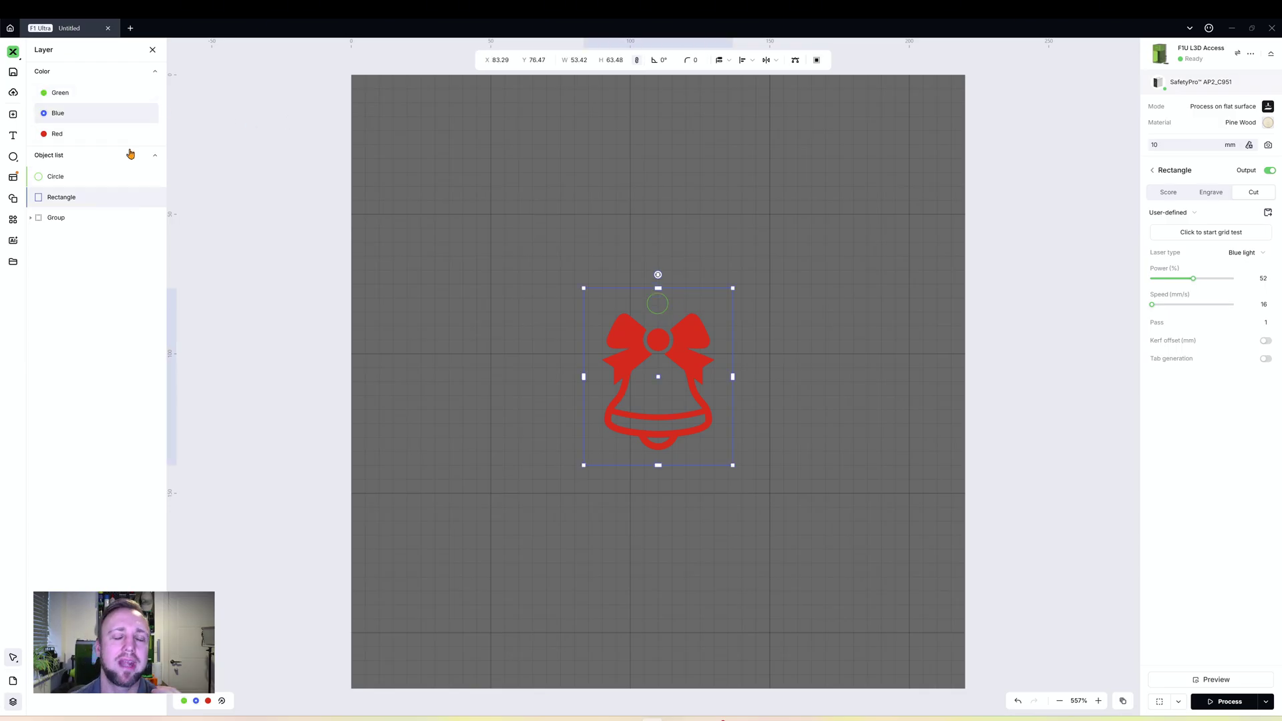
pyautogui.click(205, 194)
# Step: Rename the red colour layer to "Engrave Layer"
pyautogui.click(54, 133)
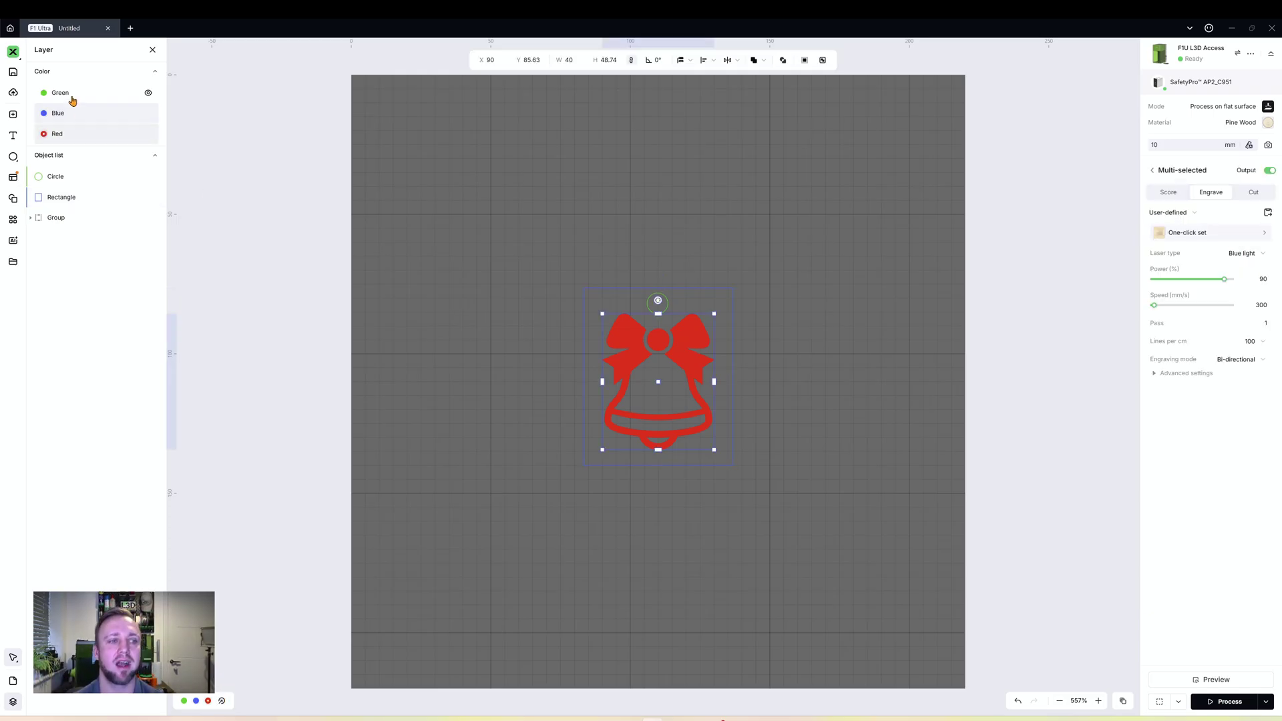
pyautogui.rightClick(54, 134)
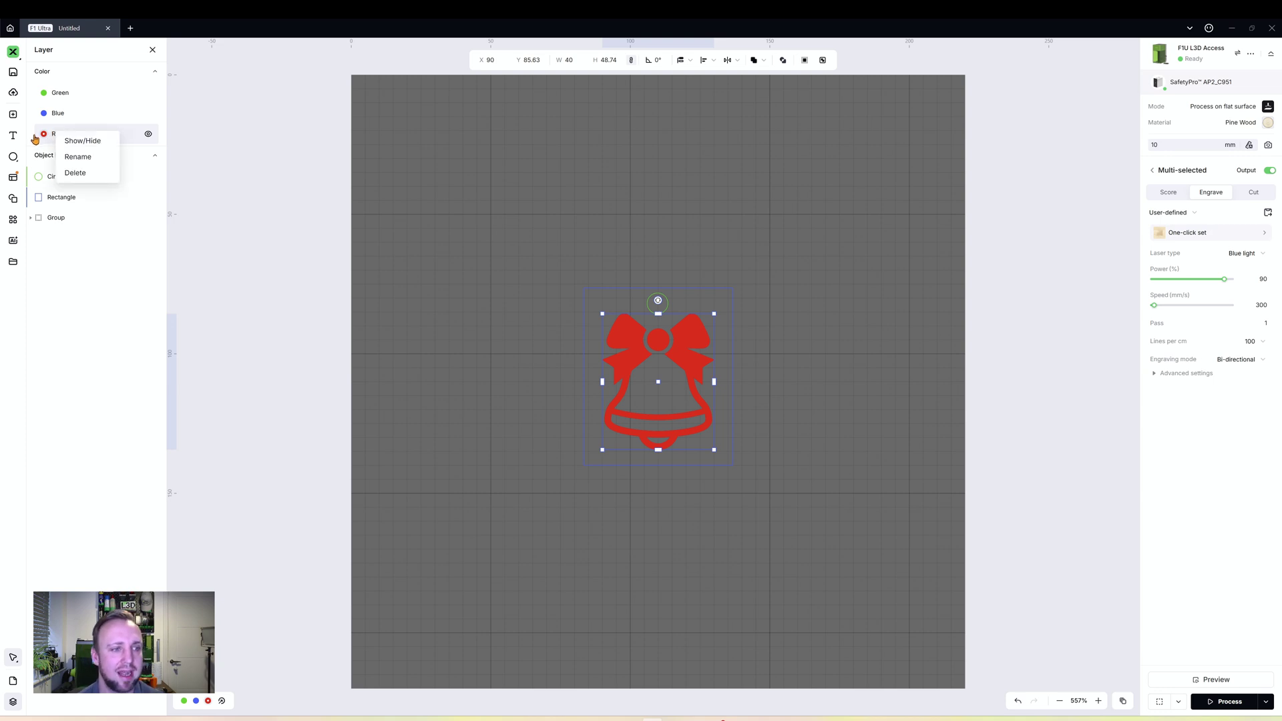
pyautogui.click(78, 158)
pyautogui.write('Engr')
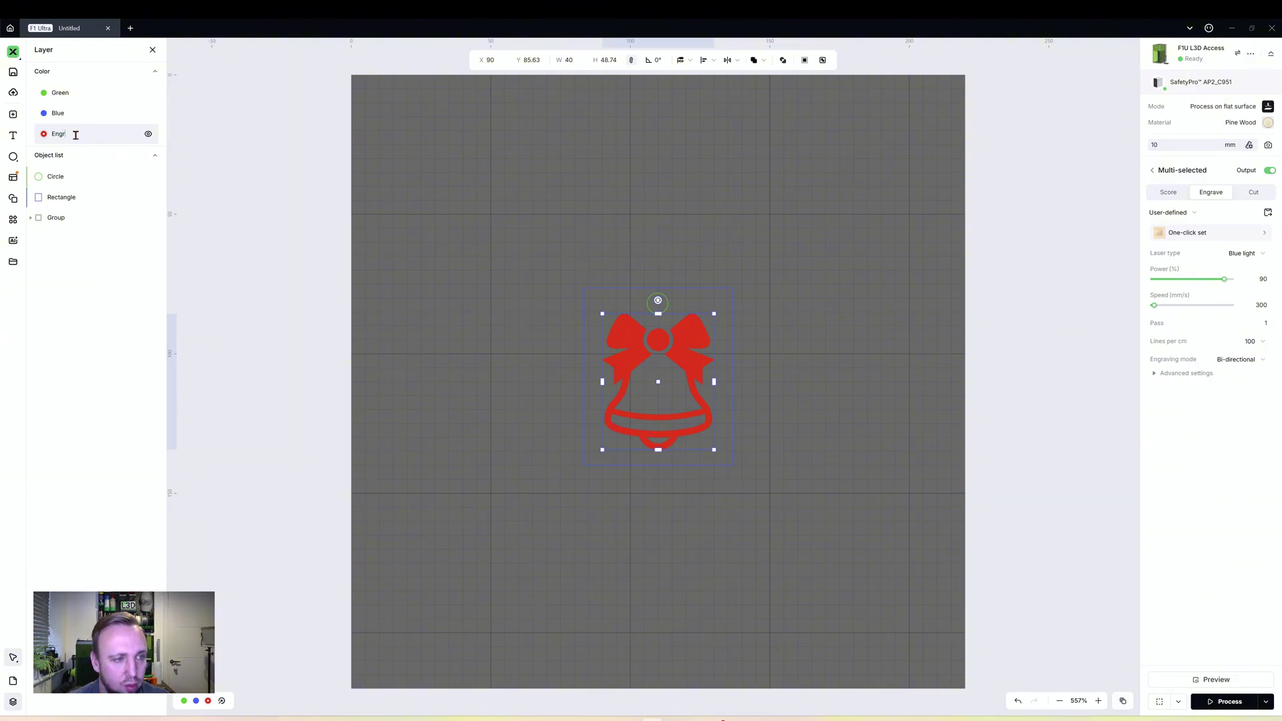
pyautogui.write('ave Layer')
pyautogui.press('Return')
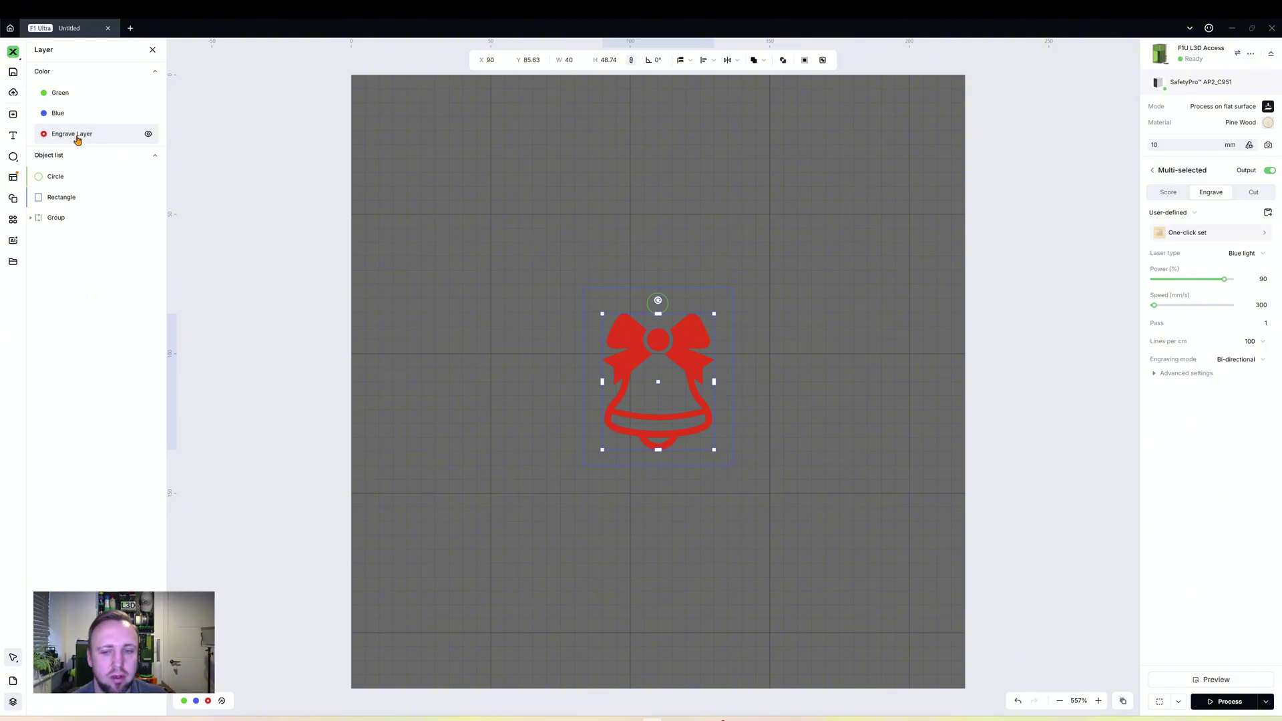
# Step: Rename the blue colour layer to "Outline Cut"
pyautogui.click(57, 113)
pyautogui.rightClick(60, 113)
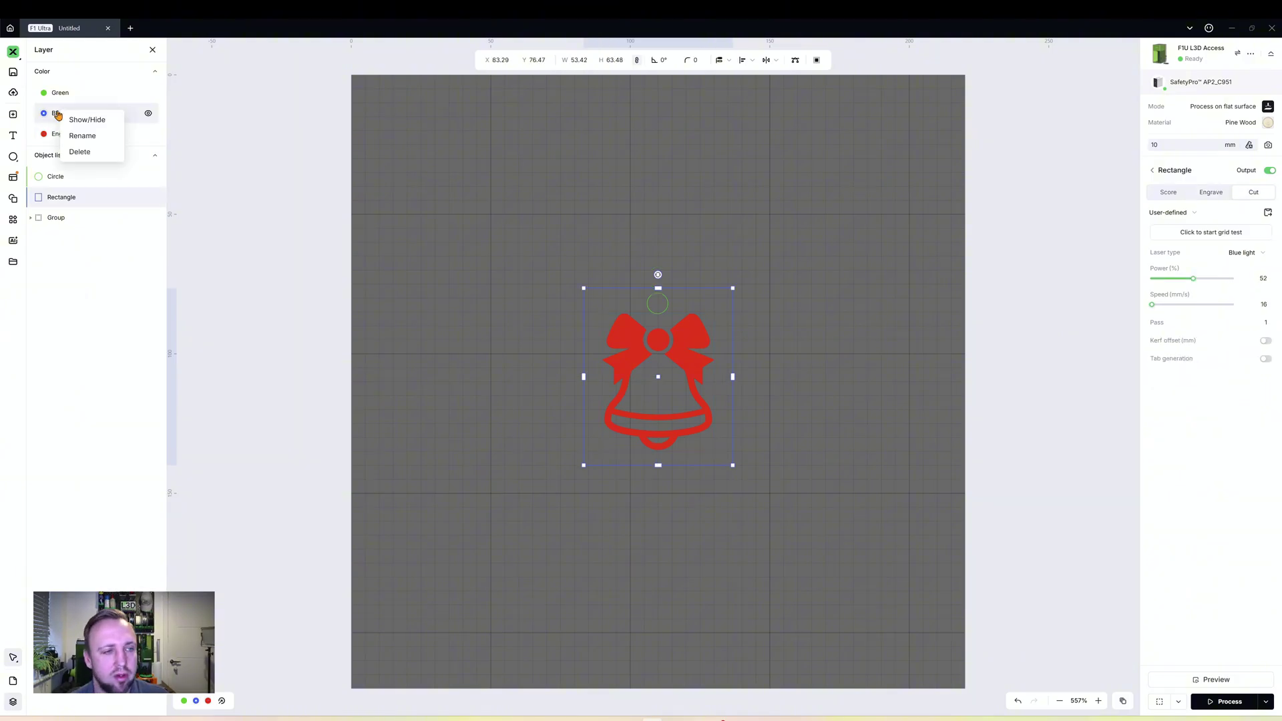
pyautogui.click(82, 136)
pyautogui.write('Outline Cut')
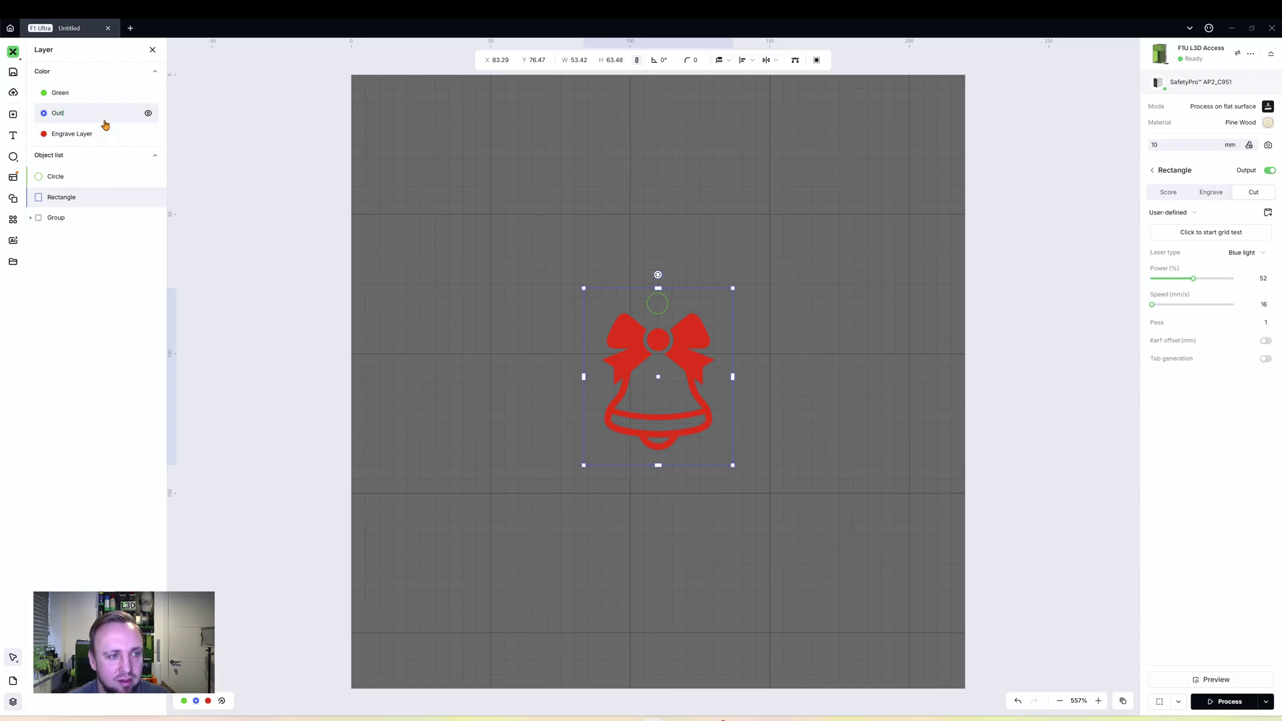
# Step: Rename the green colour layer to "Keychain Cut"
pyautogui.click(59, 92)
pyautogui.rightClick(63, 93)
pyautogui.click(78, 120)
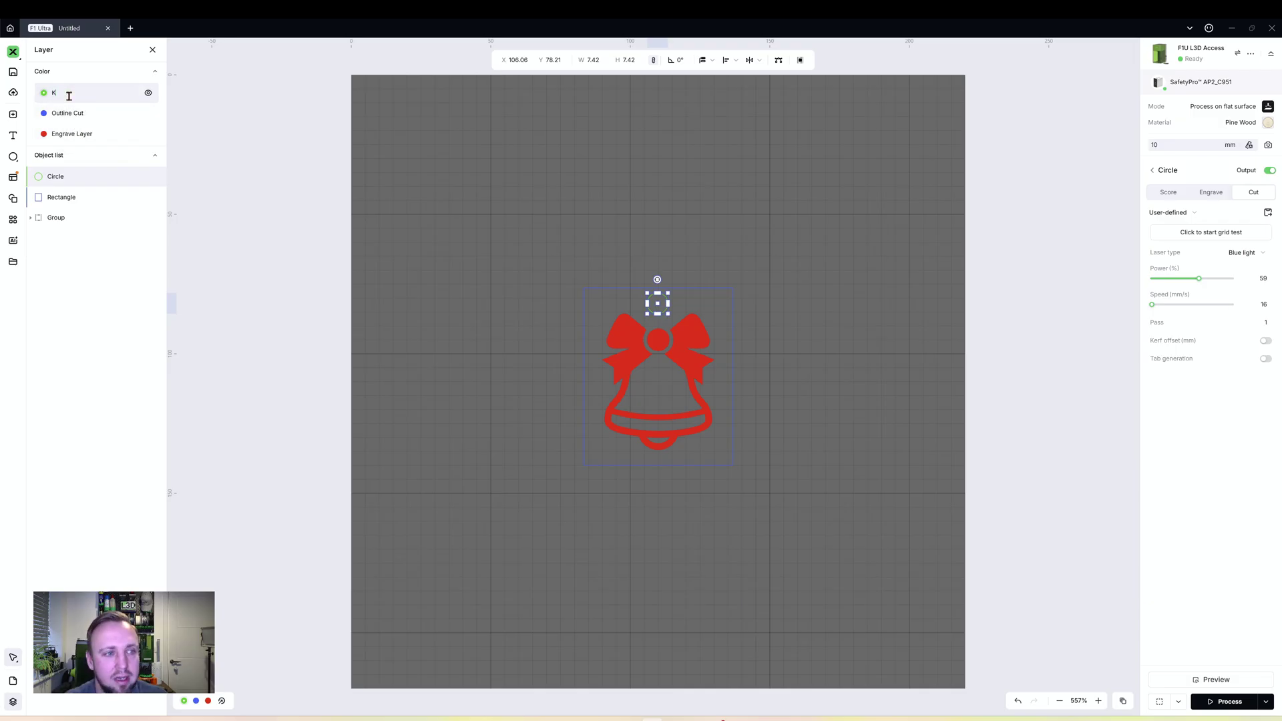
pyautogui.write('Keychain Cut')
pyautogui.press('Return')
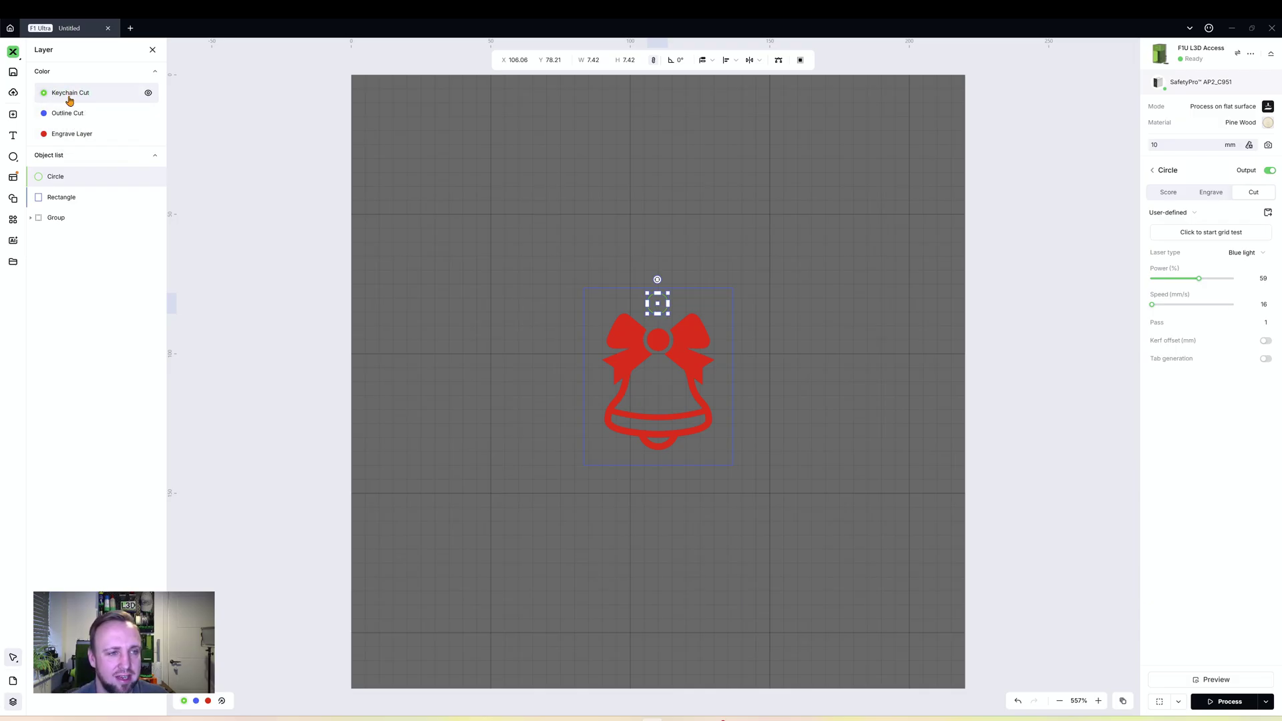
# Step: Select the renamed layers in turn to review their objects and settings, and clear the selection
pyautogui.click(74, 114)
pyautogui.click(70, 94)
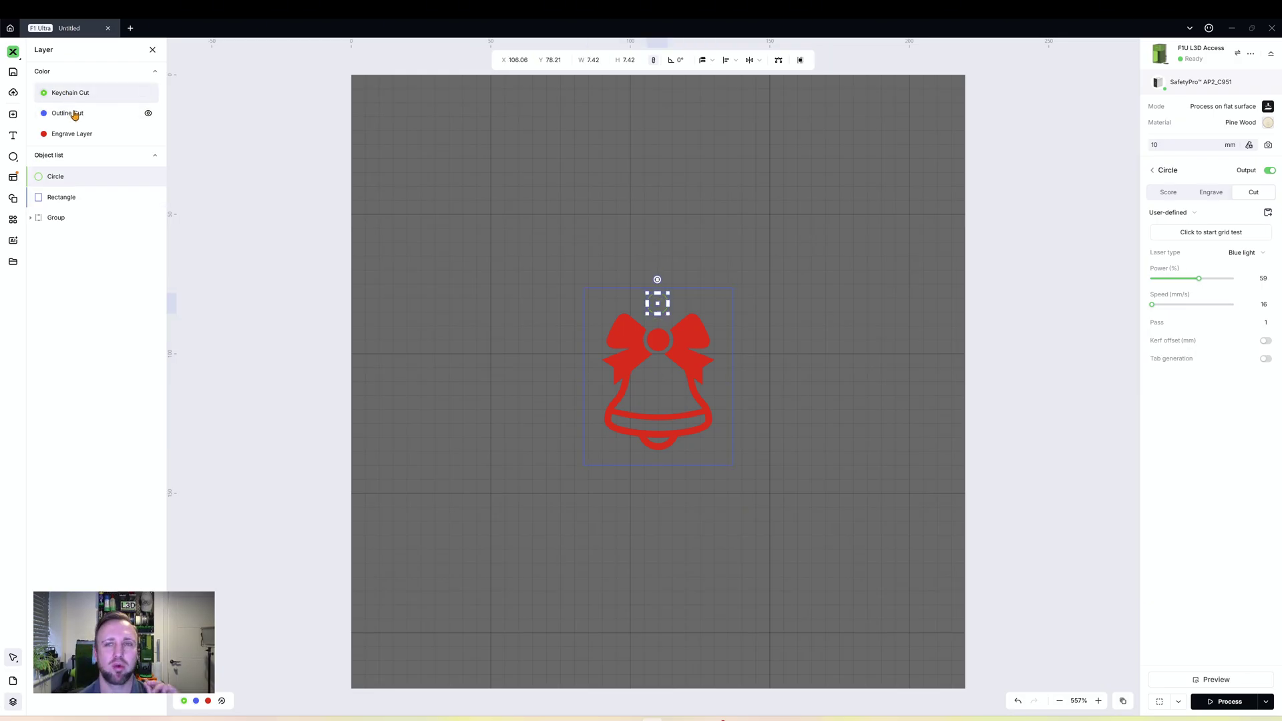
pyautogui.click(66, 135)
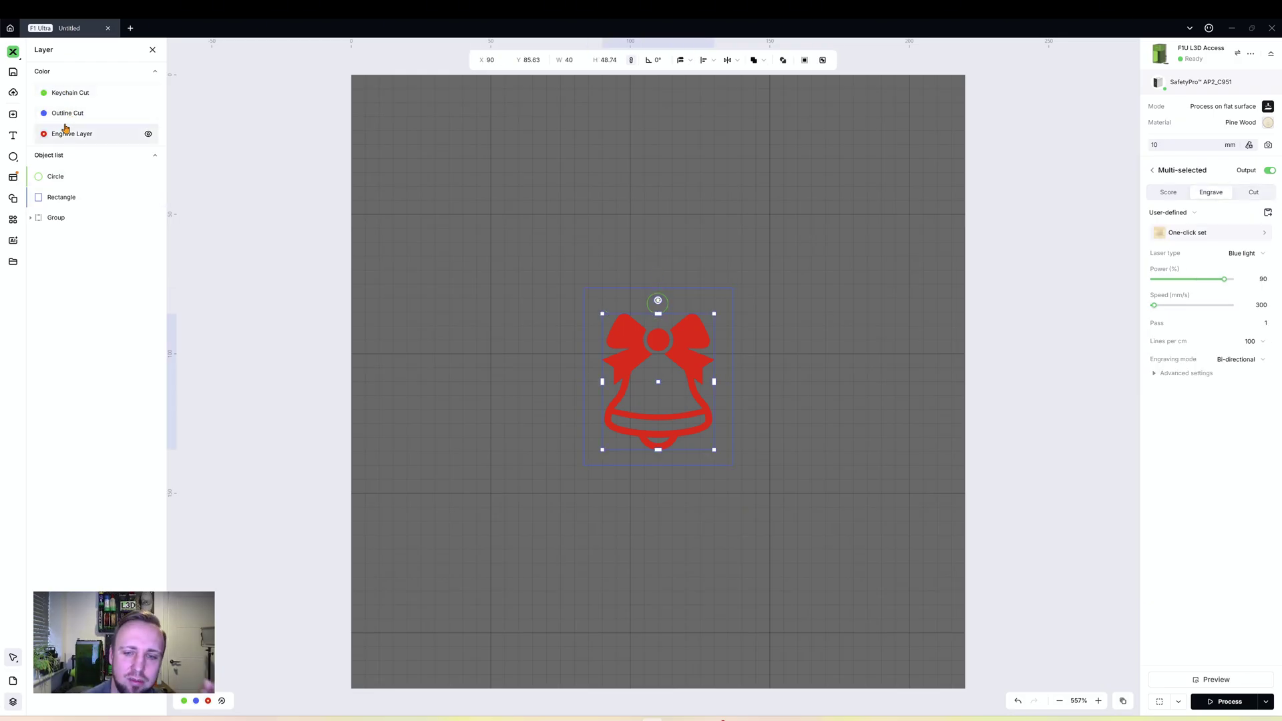
pyautogui.click(478, 251)
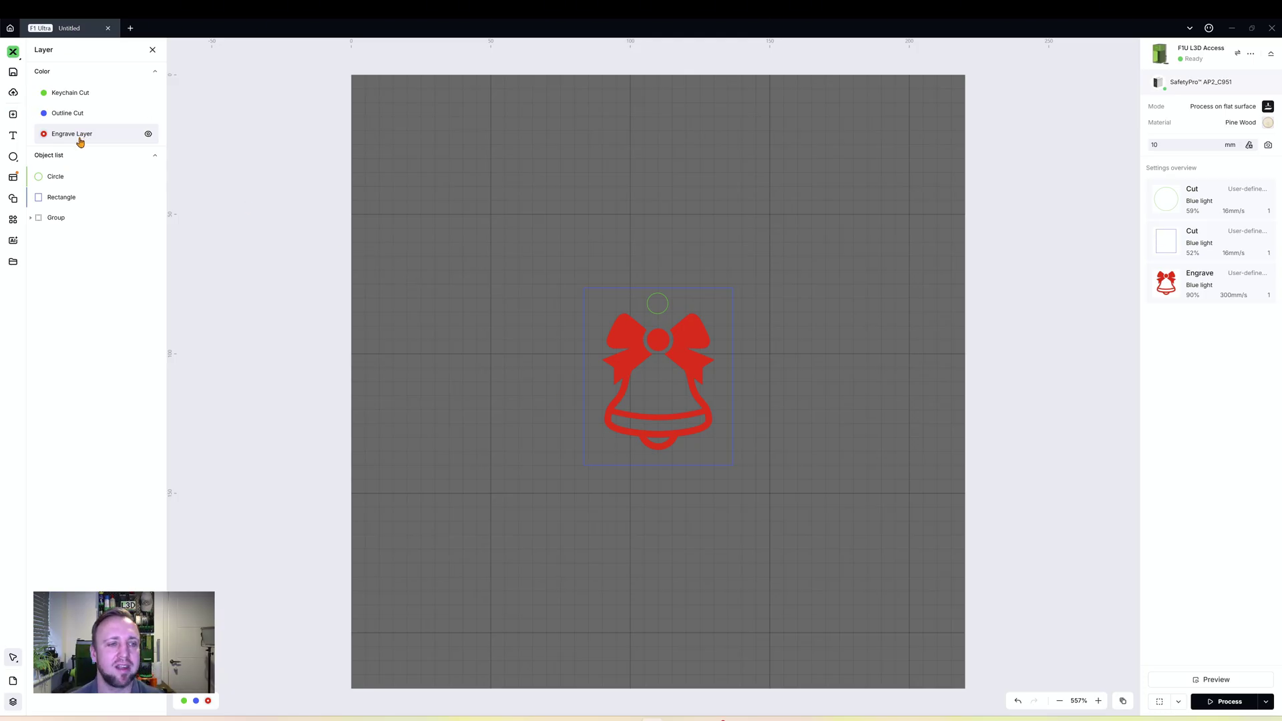
# Step: Move the Engrave Layer to the start of the colour layer order, review the Keychain Cut and Outline Cut layers, and clear the selection
pyautogui.moveTo(83, 139); pyautogui.dragTo(79, 93)
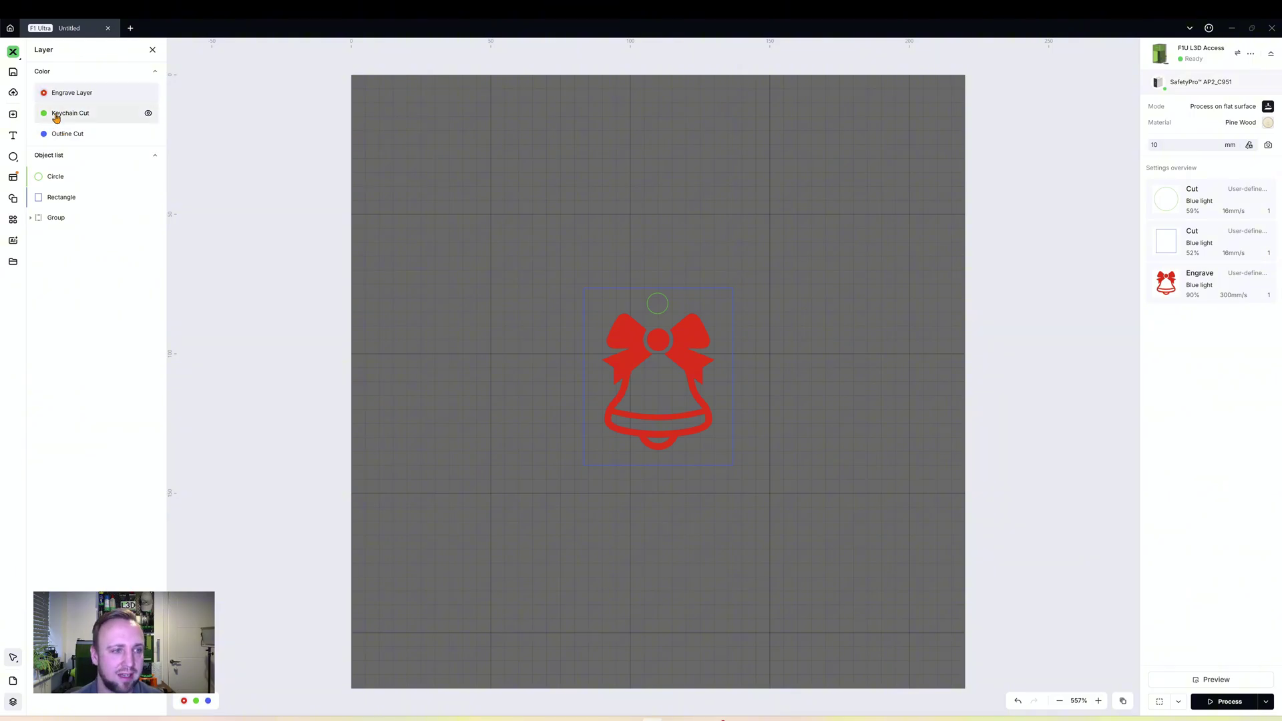
pyautogui.click(54, 114)
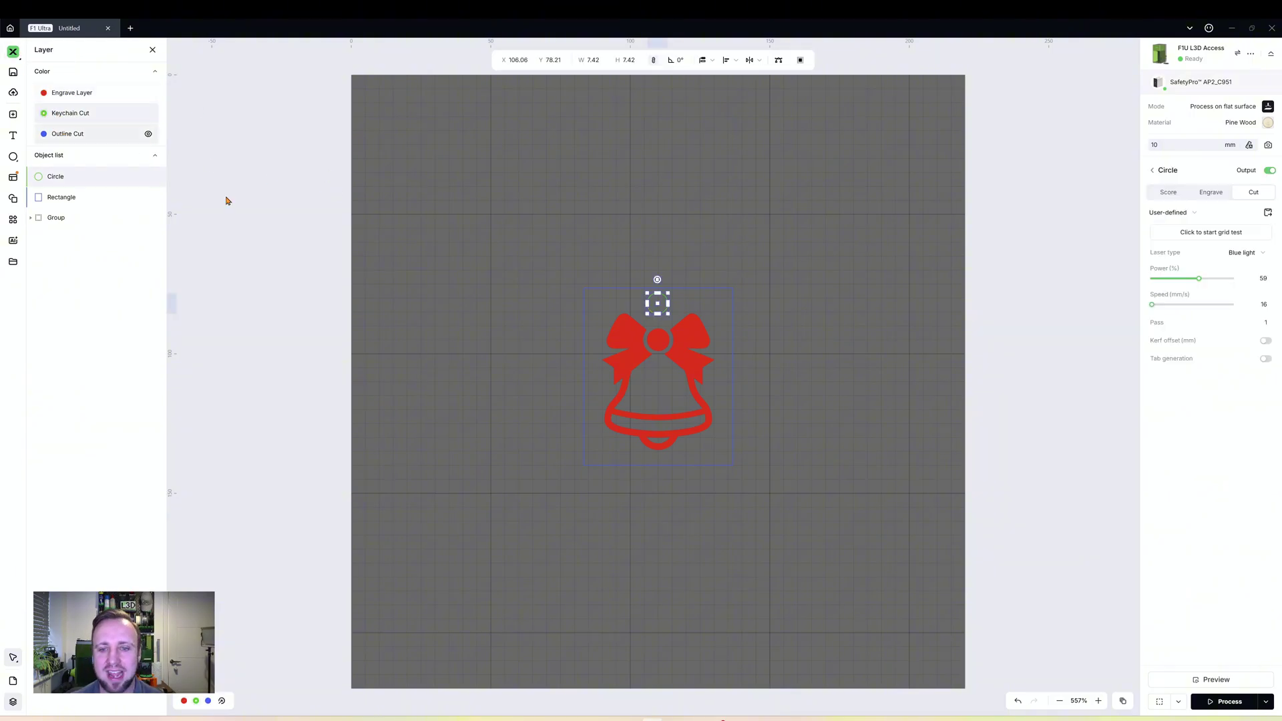
pyautogui.click(70, 133)
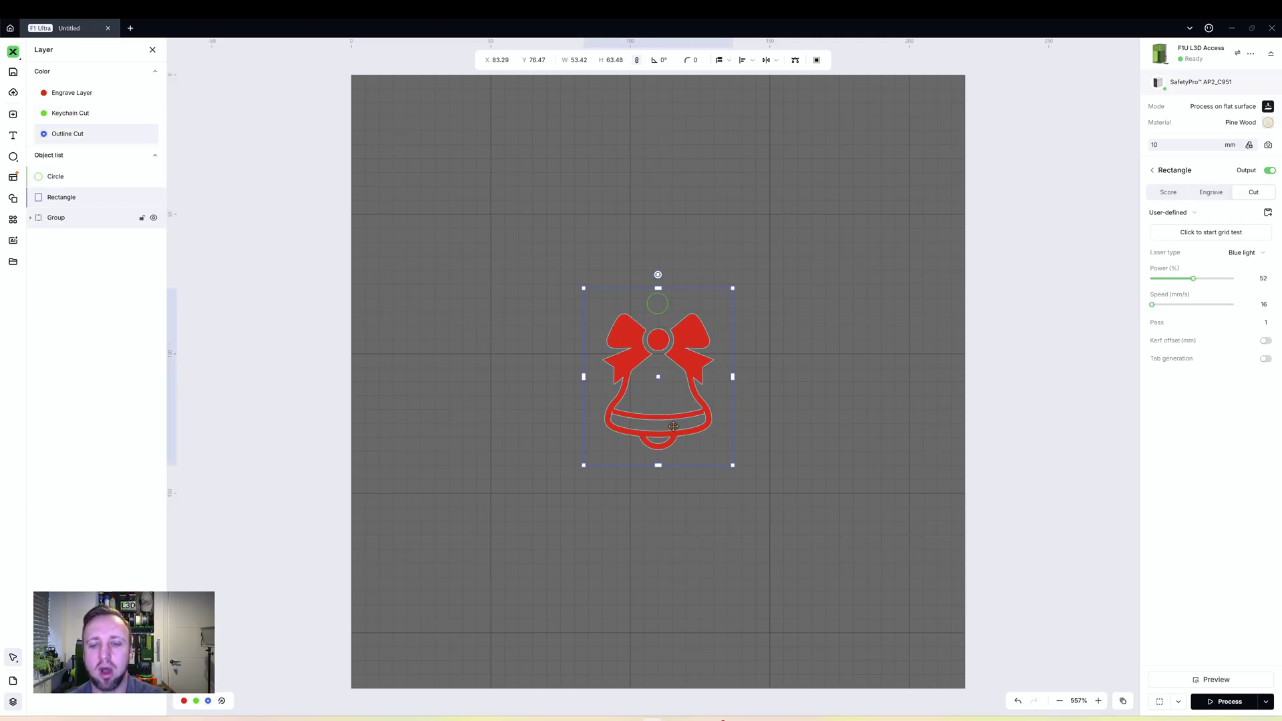
pyautogui.click(66, 115)
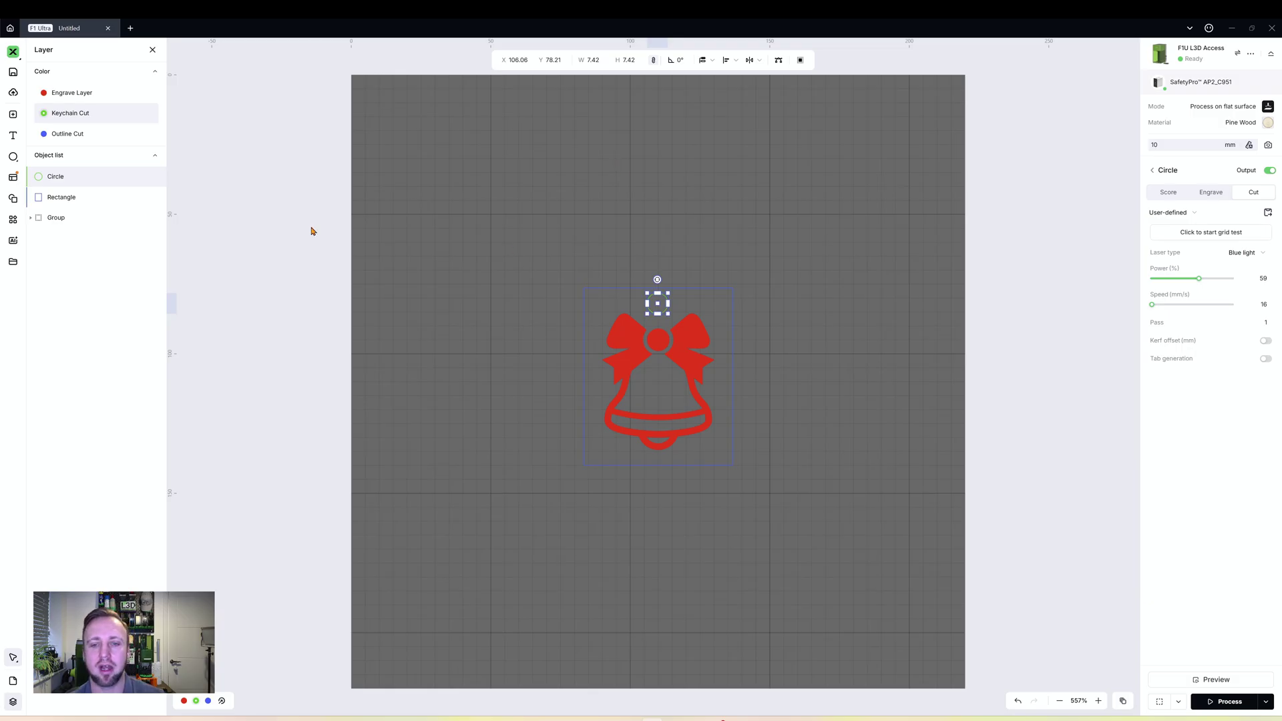
pyautogui.click(53, 133)
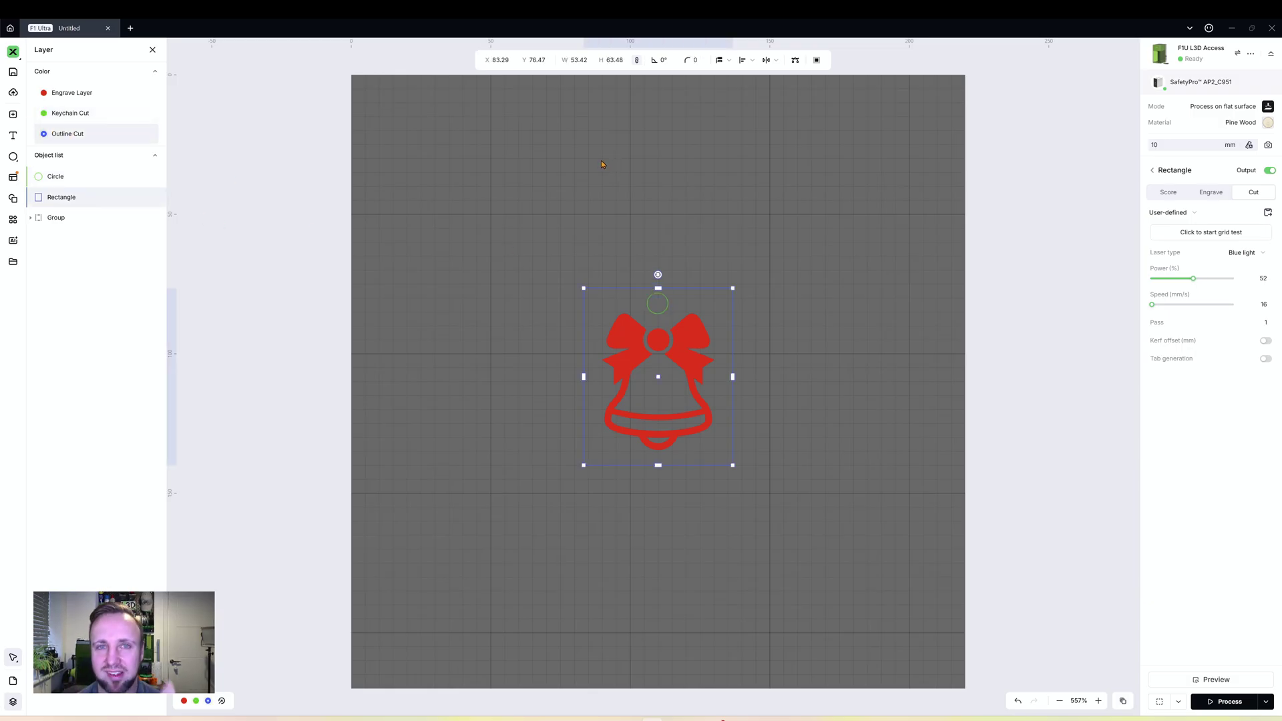
pyautogui.click(484, 161)
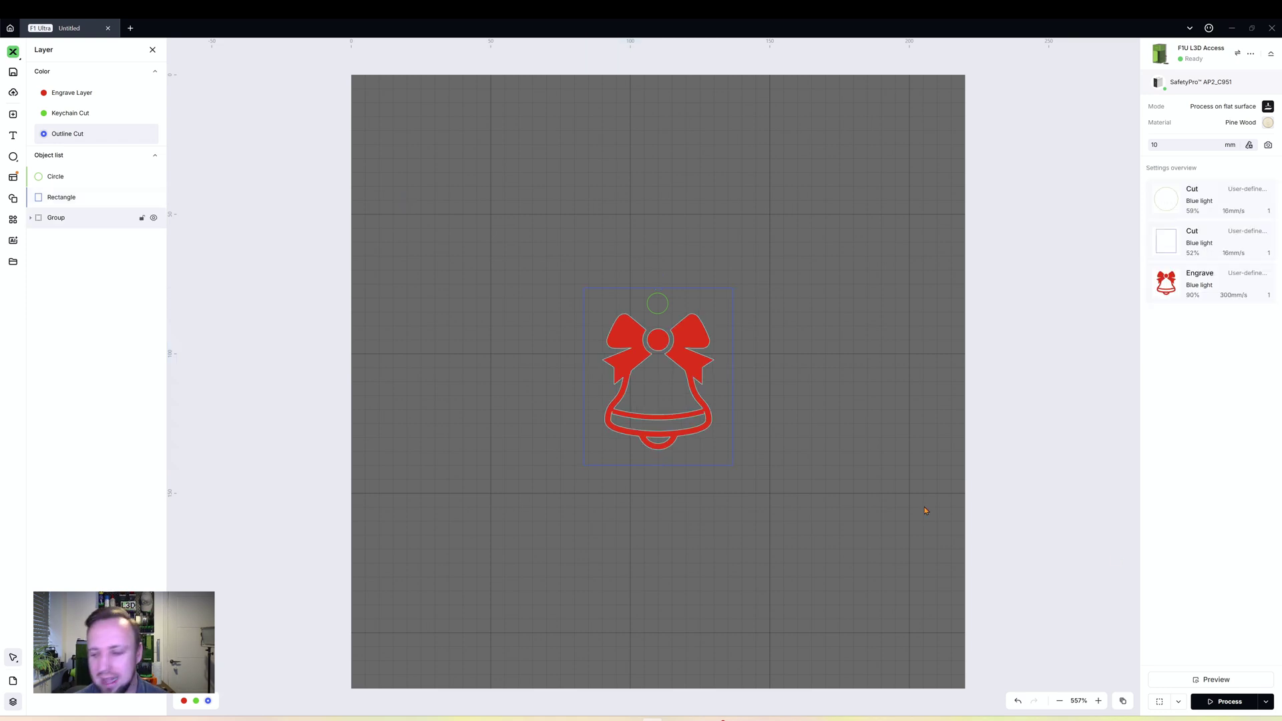
# Step: Check the processing settings, scrub through the keychain job's full path preview to examine the processing order, and return to the canvas
pyautogui.click(1266, 702)
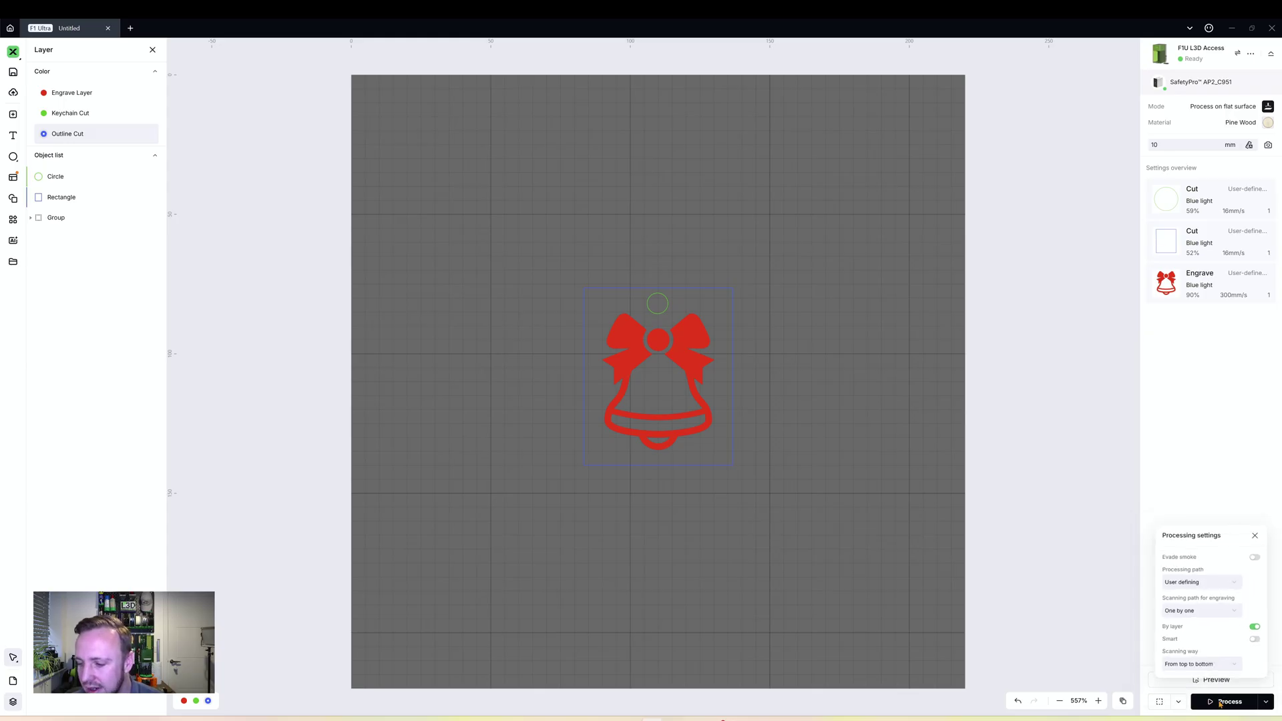
pyautogui.click(1219, 702)
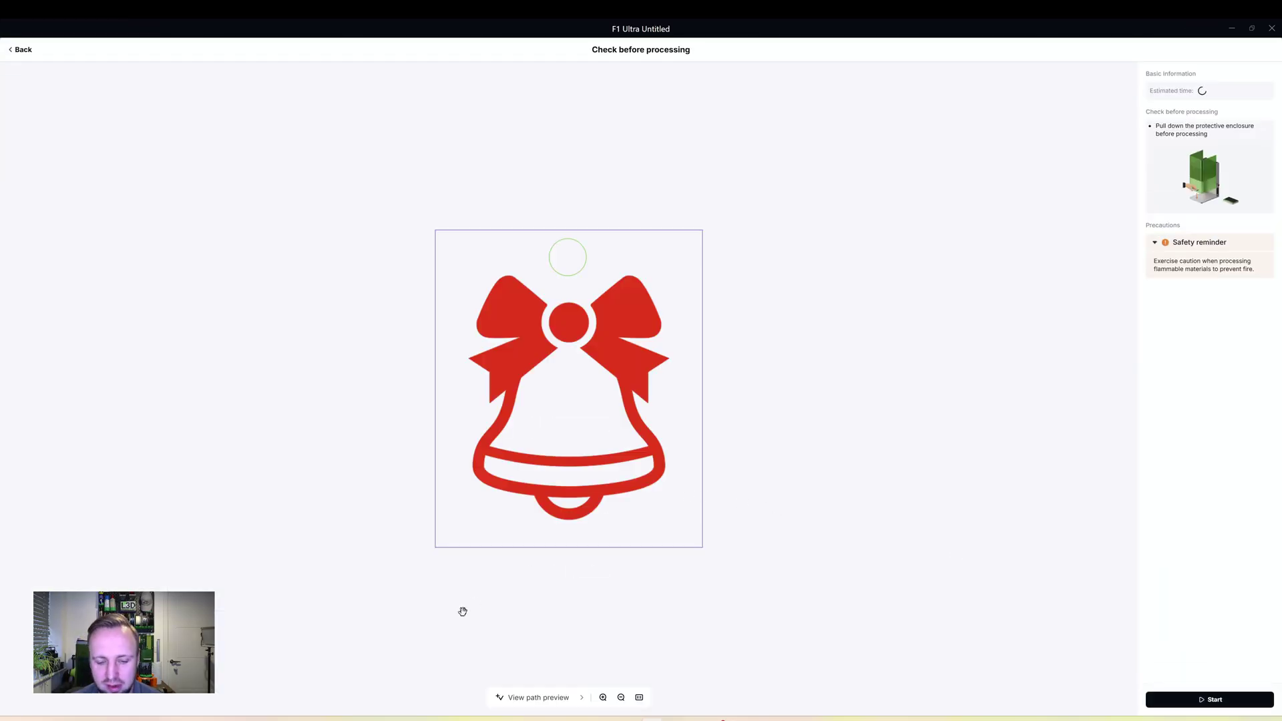
pyautogui.click(513, 698)
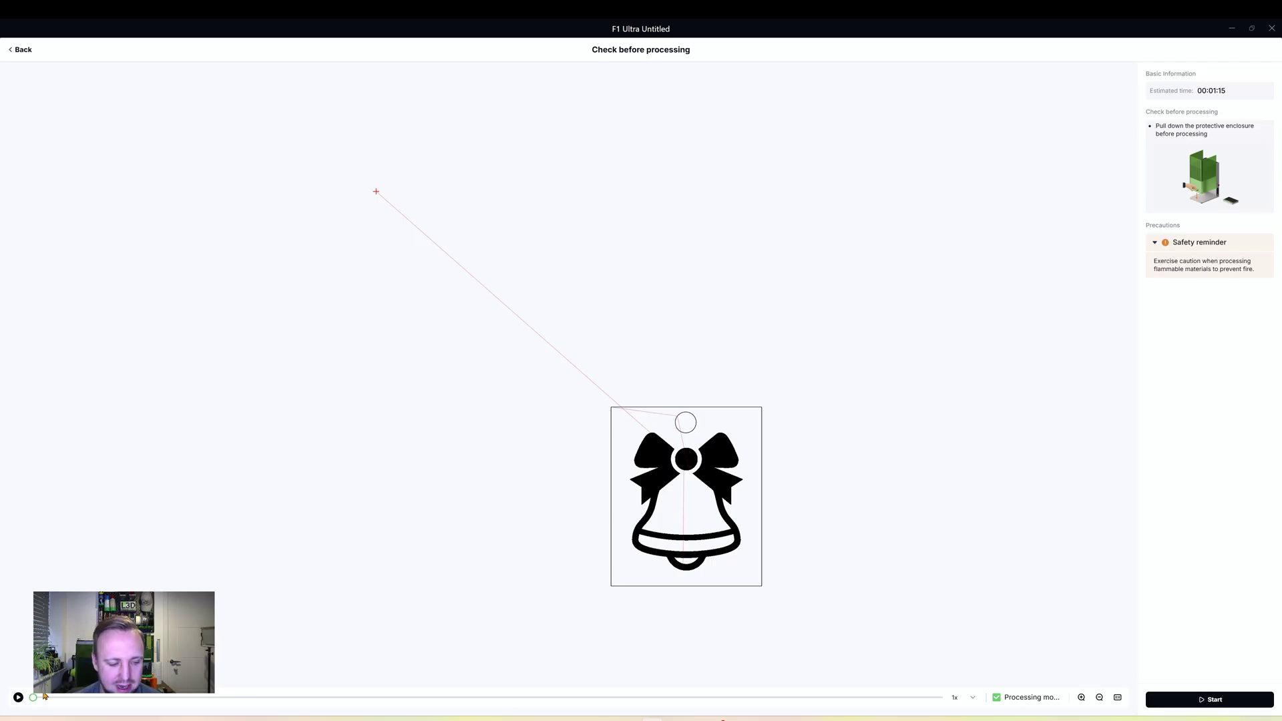
pyautogui.moveTo(33, 698)
pyautogui.mouseDown()
pyautogui.moveTo(845, 713)
pyautogui.moveTo(941, 700)
pyautogui.mouseUp()
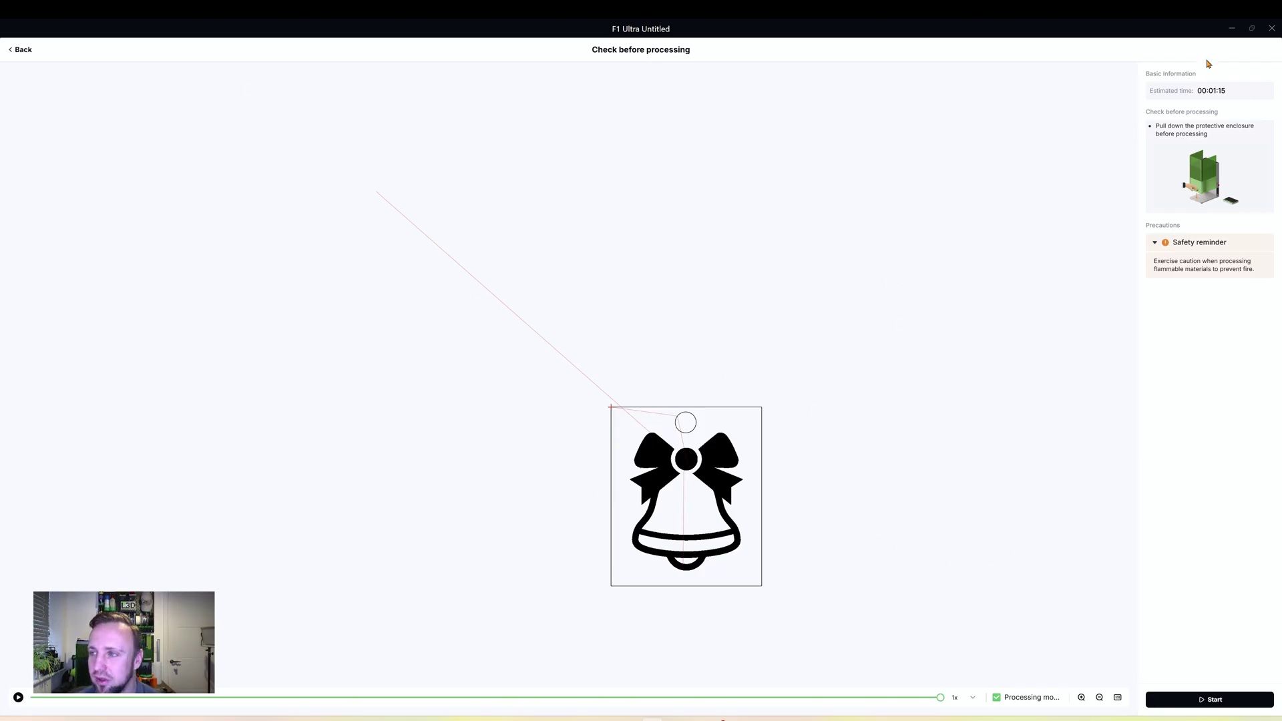
pyautogui.click(21, 51)
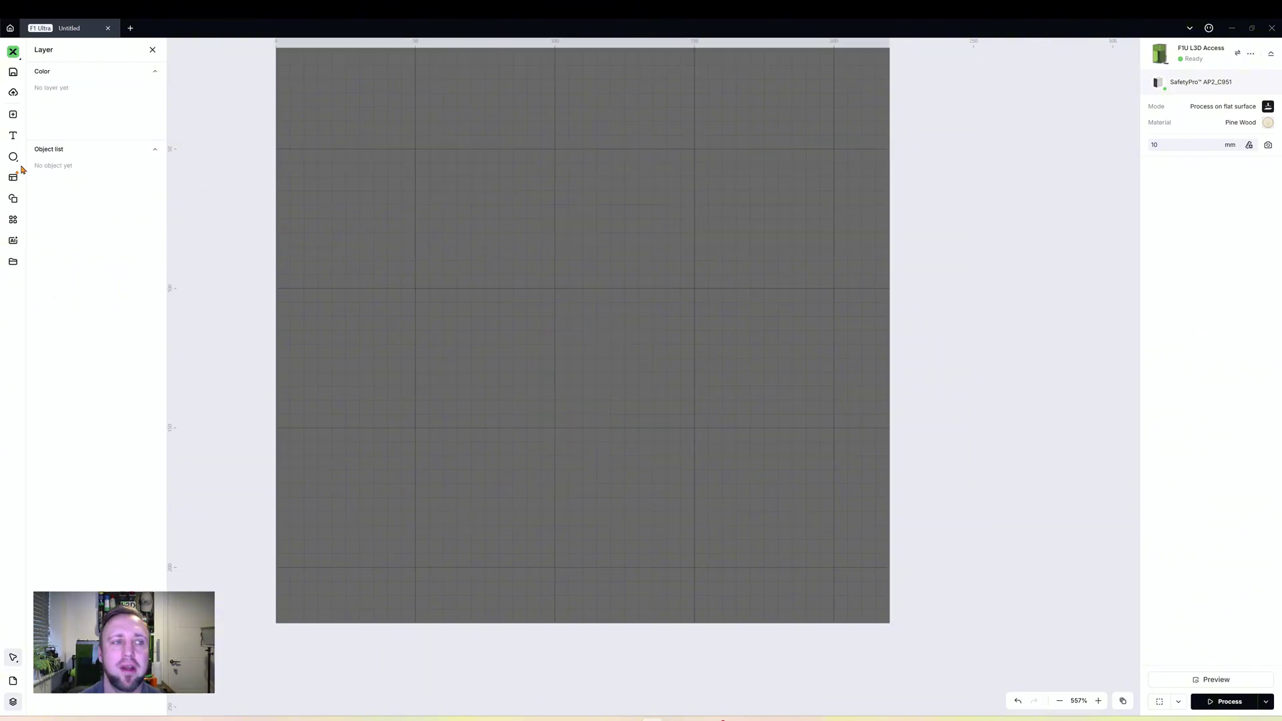
# Step: Draw a circle about 64 mm in diameter and place it near the centre of the work area
pyautogui.click(15, 159)
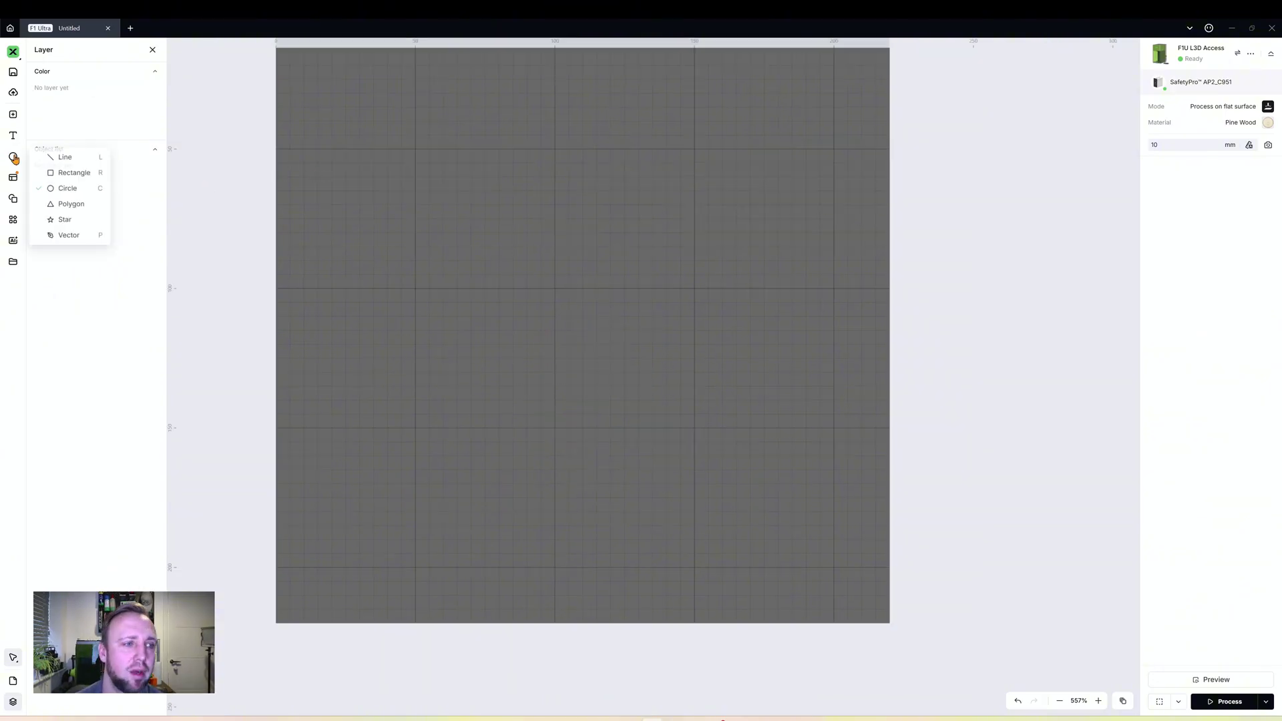
pyautogui.click(60, 190)
pyautogui.moveTo(479, 218)
pyautogui.mouseDown()
pyautogui.moveTo(670, 392)
pyautogui.moveTo(655, 386)
pyautogui.moveTo(659, 398)
pyautogui.mouseUp()
pyautogui.moveTo(571, 307)
pyautogui.mouseDown()
pyautogui.moveTo(604, 324)
pyautogui.moveTo(601, 313)
pyautogui.mouseUp()
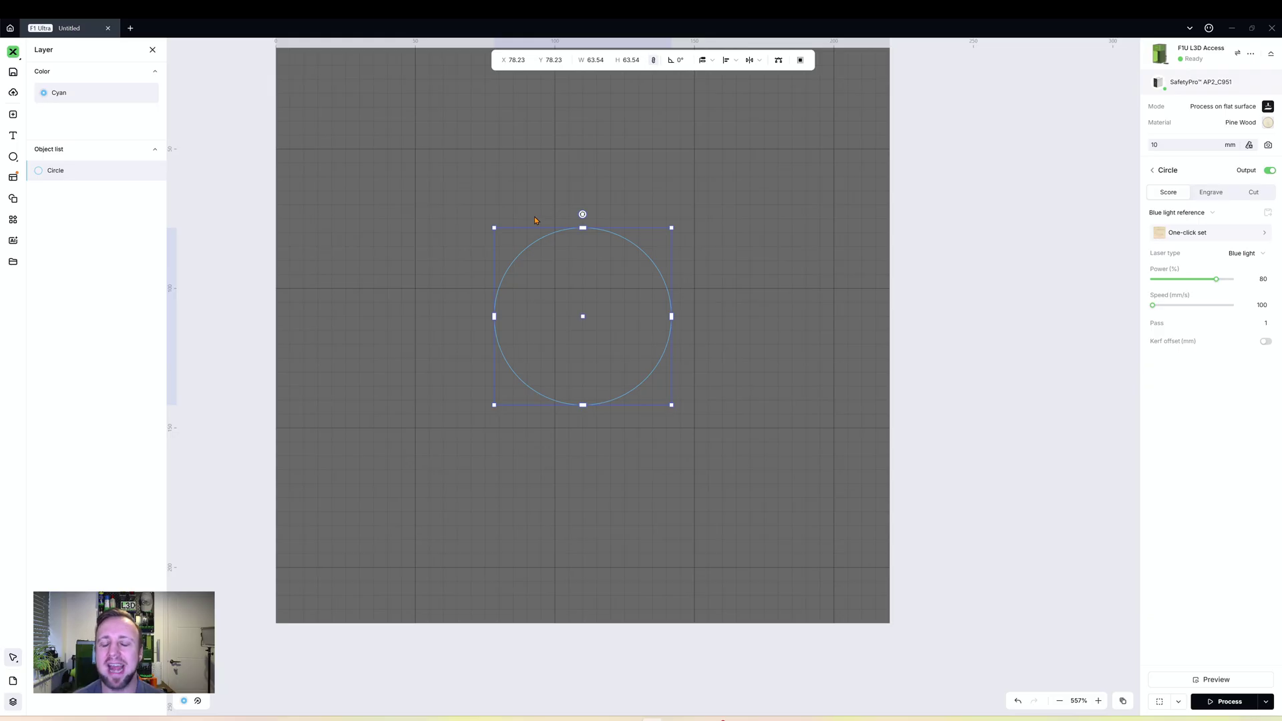
# Step: Paste the round floral relief image into the empty project, scale it to about 76 mm square, and centre it on the work area
pyautogui.hotkey('ctrl', 'n')
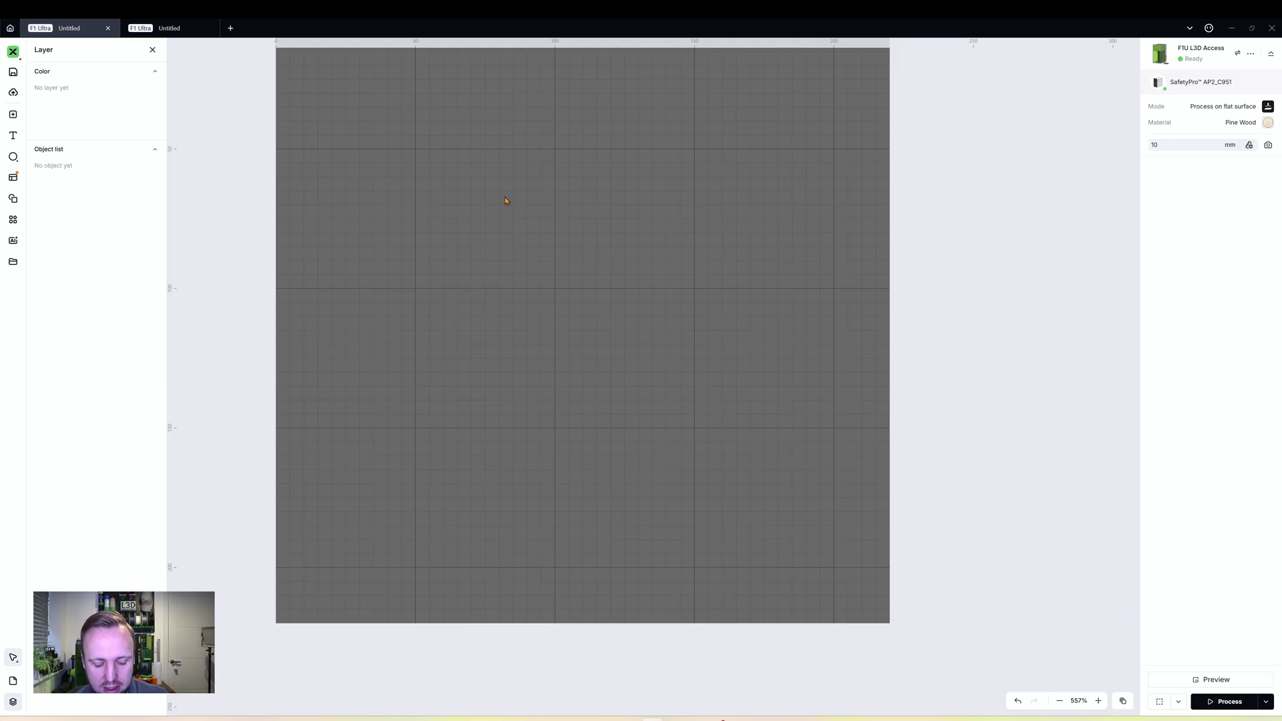
pyautogui.hotkey('ctrl', 'v')
pyautogui.moveTo(535, 304); pyautogui.dragTo(649, 182)
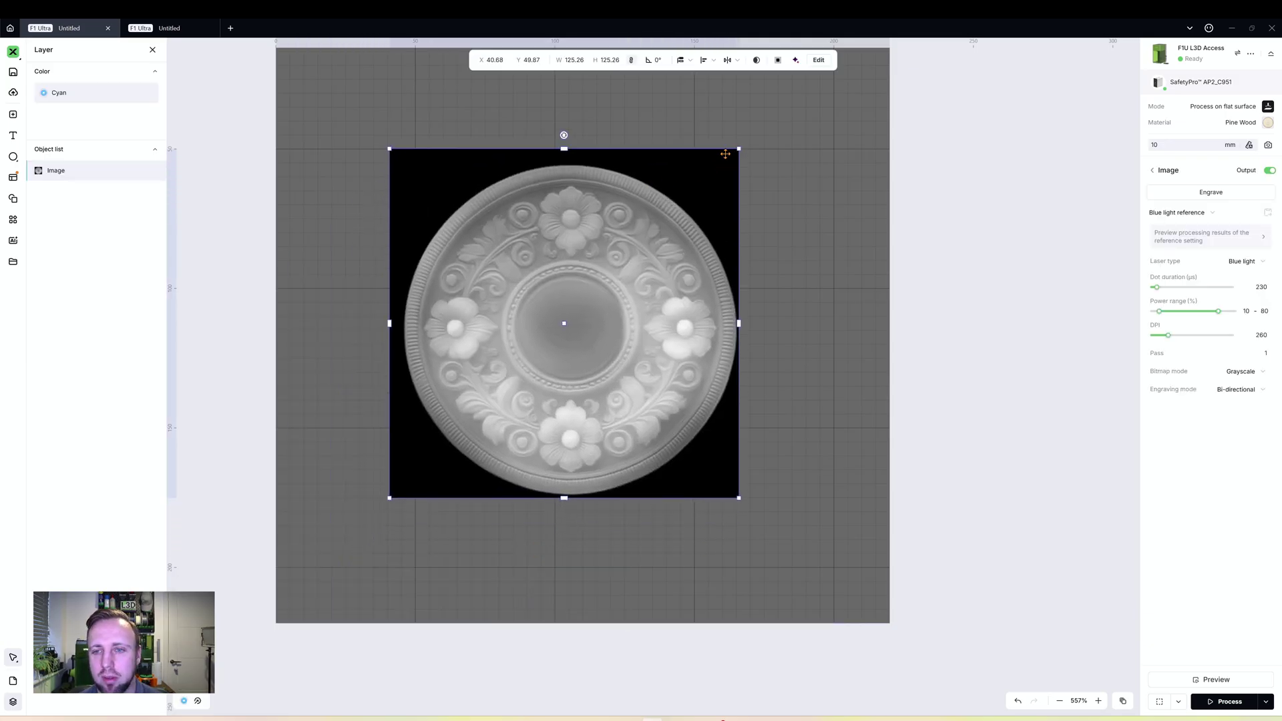
pyautogui.moveTo(739, 155); pyautogui.dragTo(603, 304)
pyautogui.moveTo(510, 372); pyautogui.dragTo(593, 296)
pyautogui.click(497, 185)
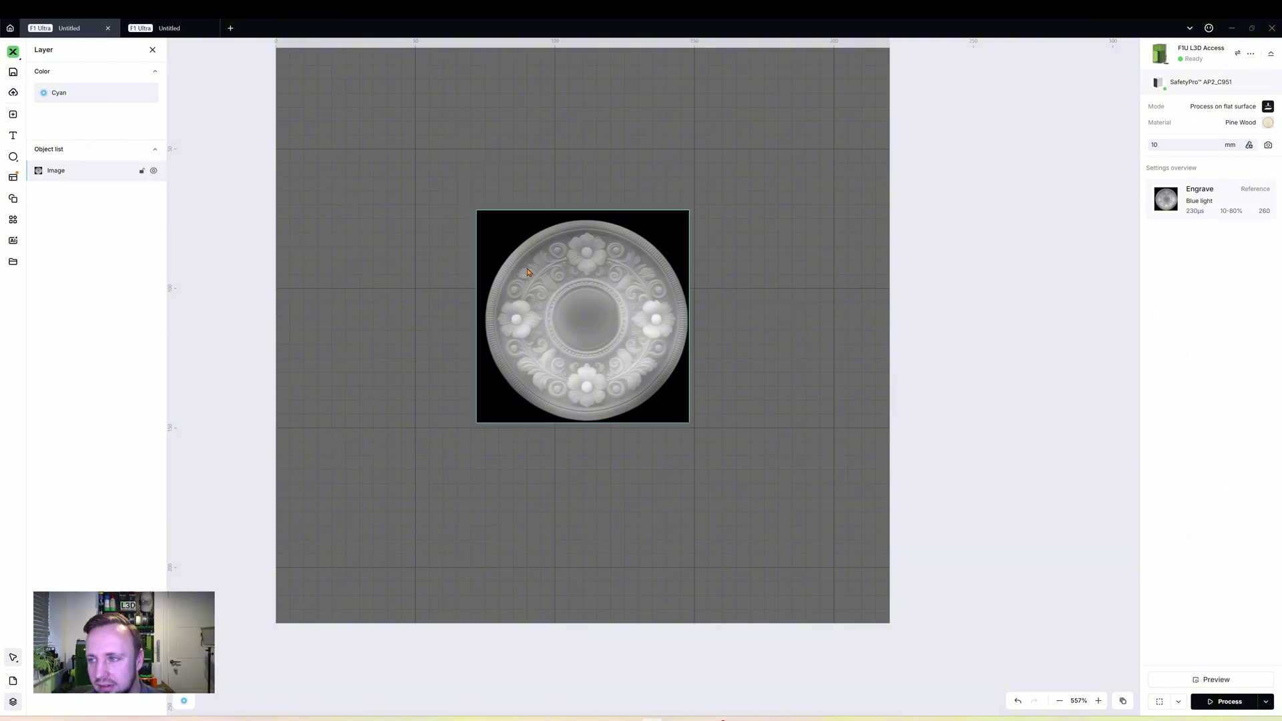
# Step: Scale the relief image down to about 62 mm square, centre it on the work area again, and clear the selection
pyautogui.click(585, 263)
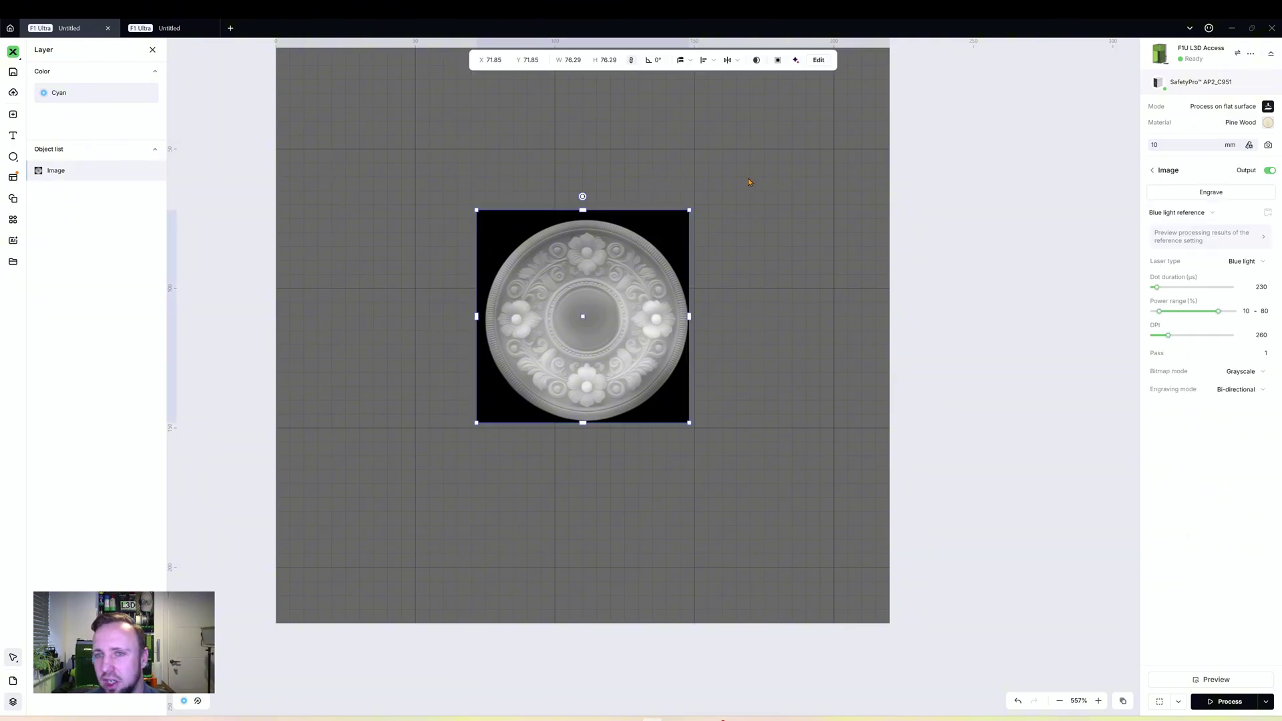
pyautogui.click(584, 170)
pyautogui.click(607, 258)
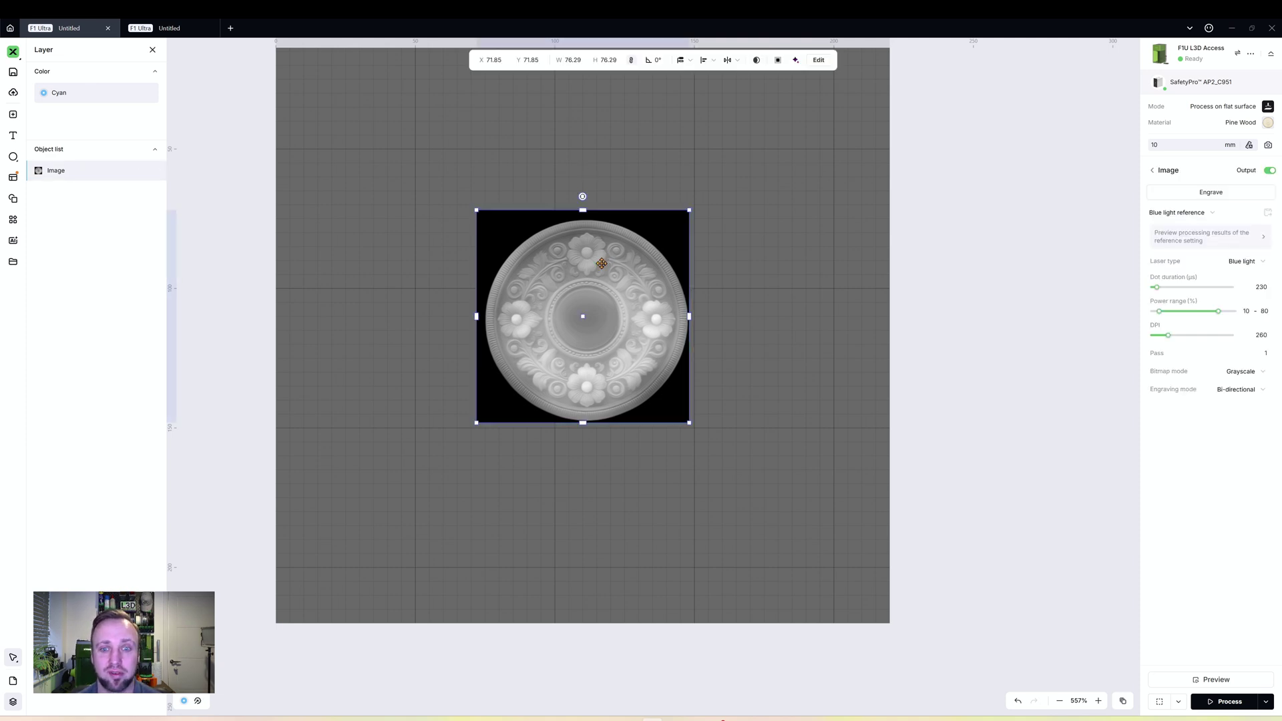
pyautogui.click(469, 231)
pyautogui.click(490, 229)
pyautogui.moveTo(477, 209); pyautogui.dragTo(515, 243)
pyautogui.moveTo(570, 287)
pyautogui.mouseDown()
pyautogui.moveTo(551, 291)
pyautogui.moveTo(551, 277)
pyautogui.mouseUp()
pyautogui.click(345, 224)
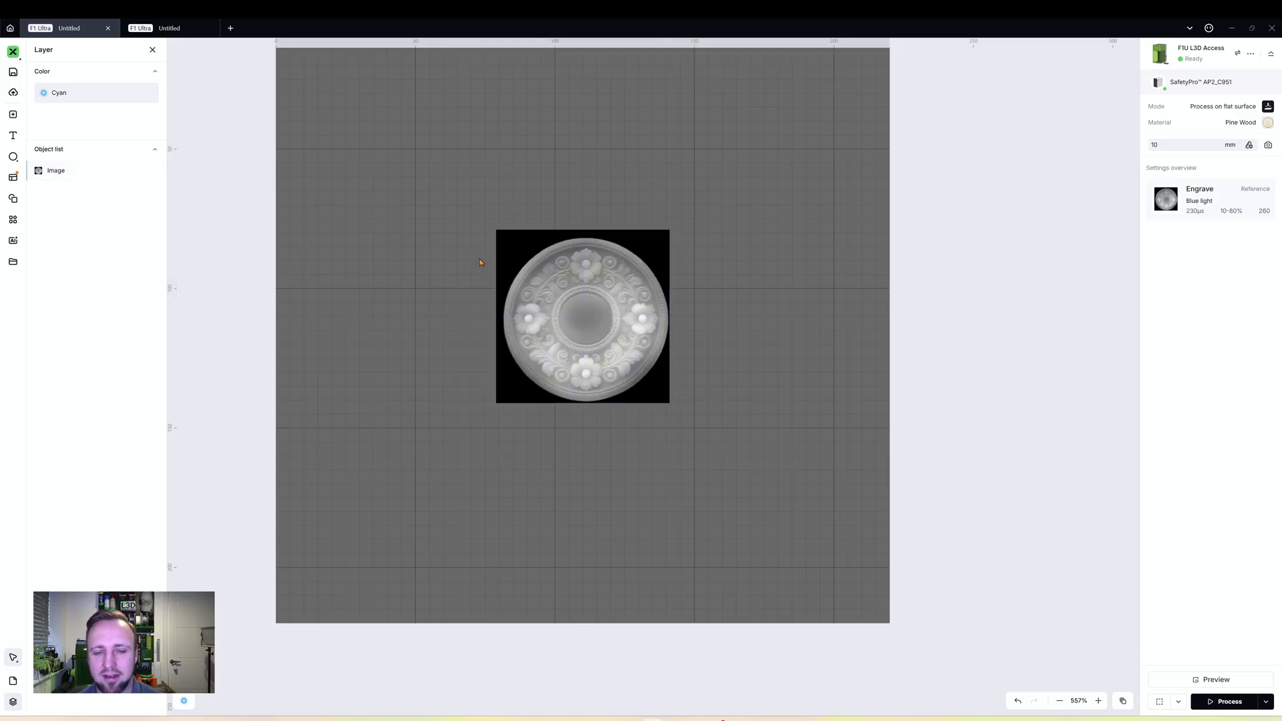
# Step: Set the relief image's engraving dot duration to 630 µs
pyautogui.click(623, 261)
pyautogui.moveTo(1156, 292)
pyautogui.moveTo(1155, 292); pyautogui.dragTo(1168, 294)
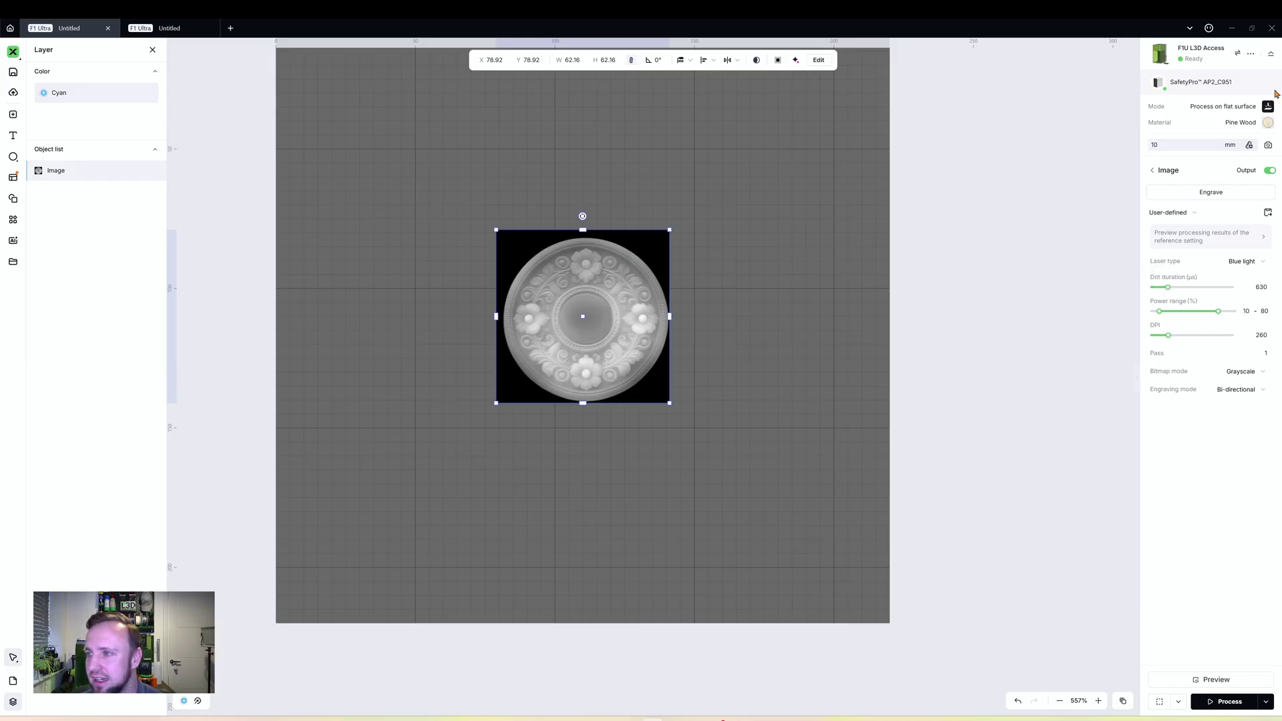
# Step: Switch the processing mode to Embossment
pyautogui.click(1245, 108)
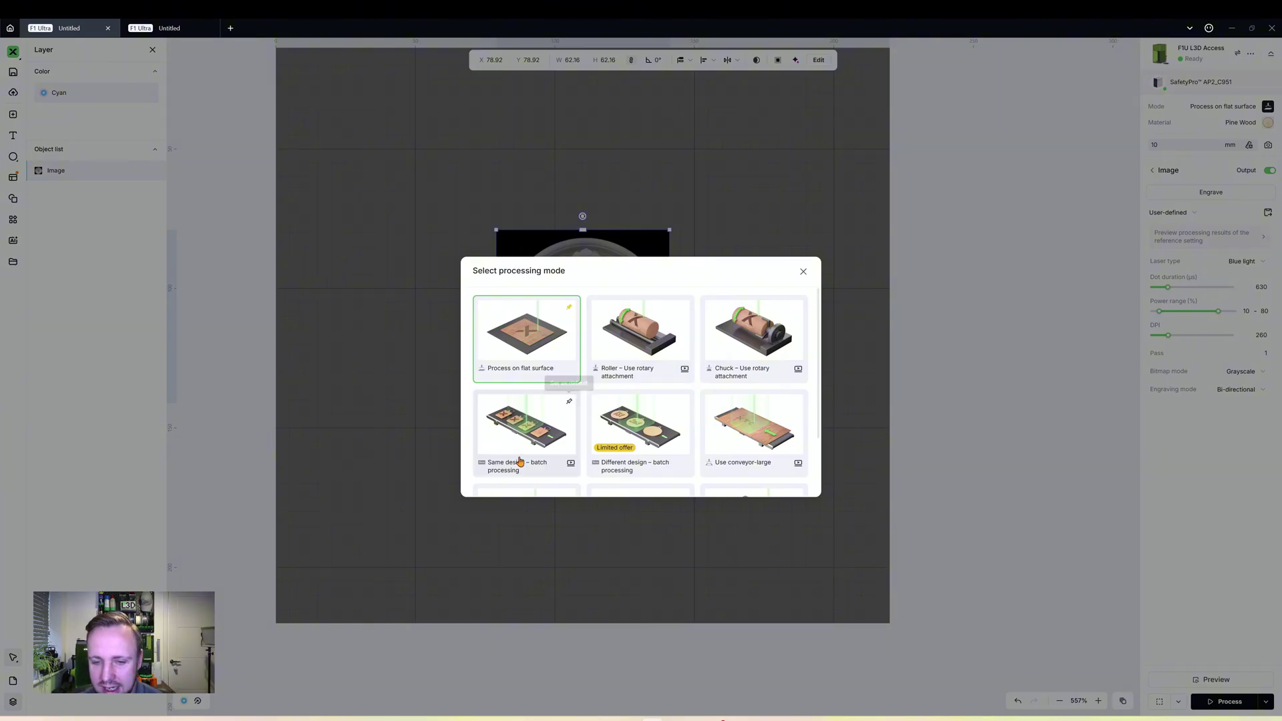
pyautogui.scroll(-2, 675, 407)
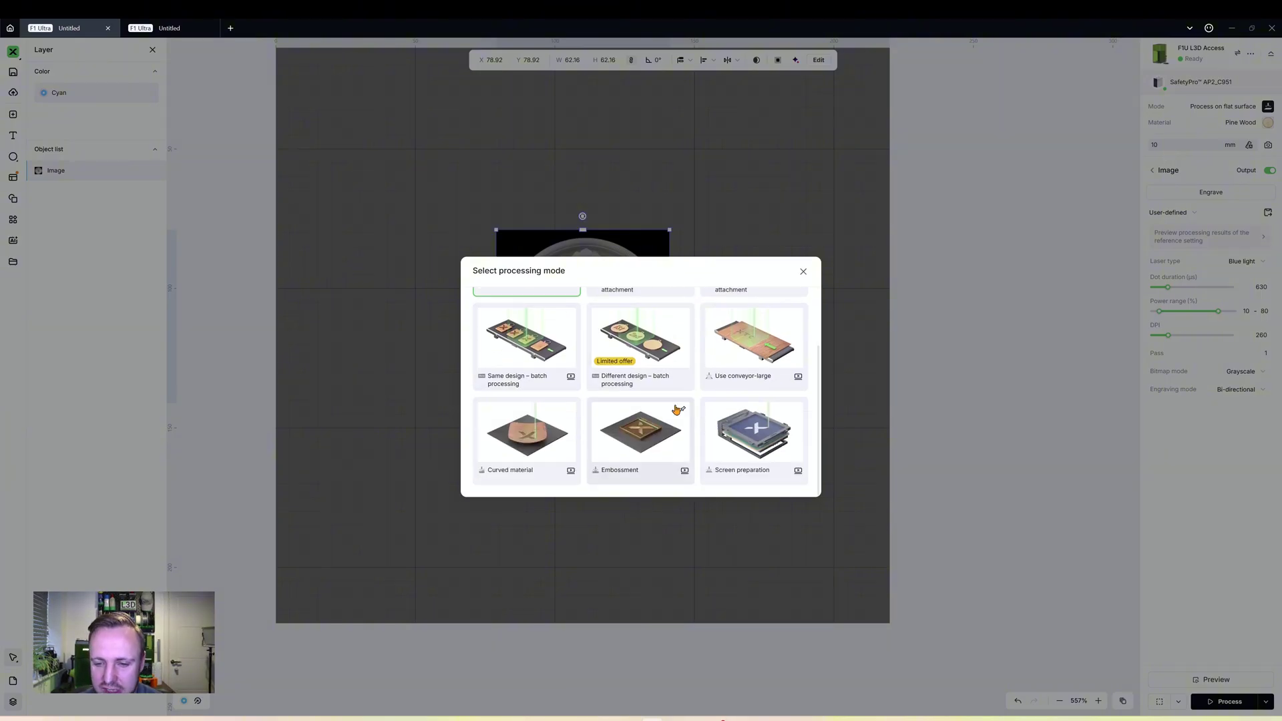
pyautogui.click(625, 443)
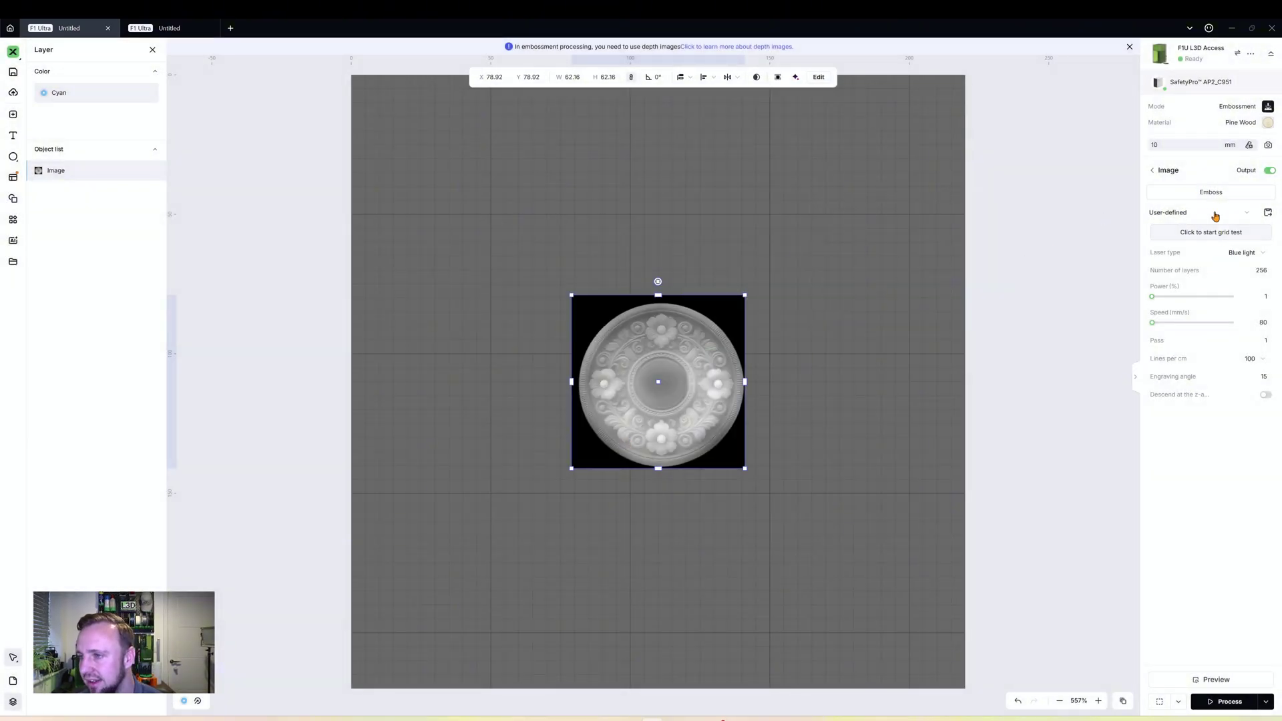
# Step: Search the materials for "brass" and apply 1.57"(40mm) Blank Commemorative Coins Brass
pyautogui.click(1253, 128)
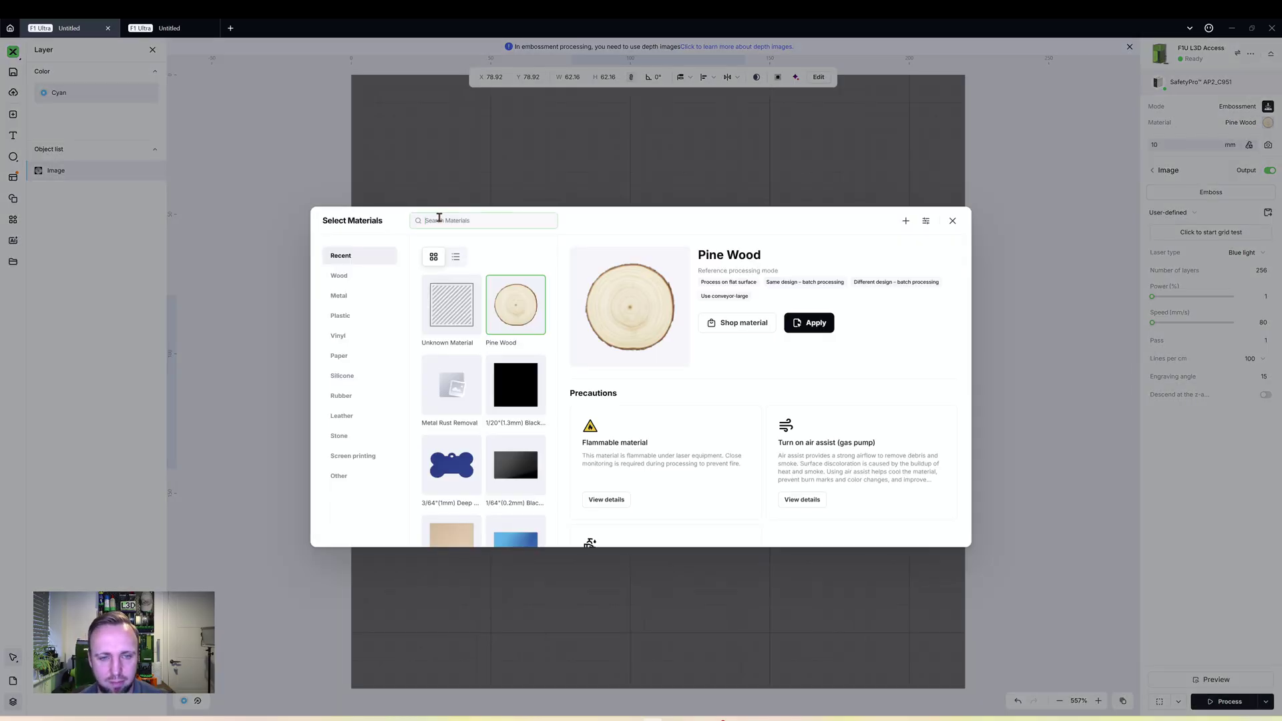
pyautogui.write('brass')
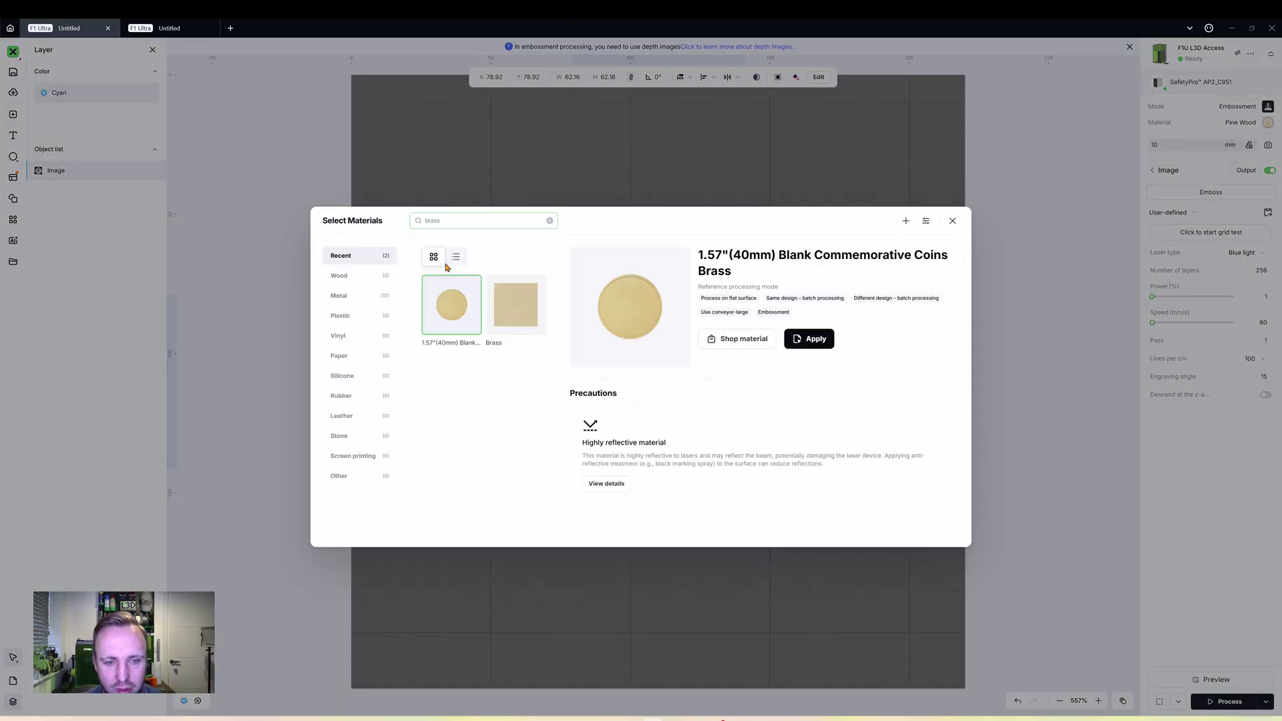
pyautogui.click(452, 319)
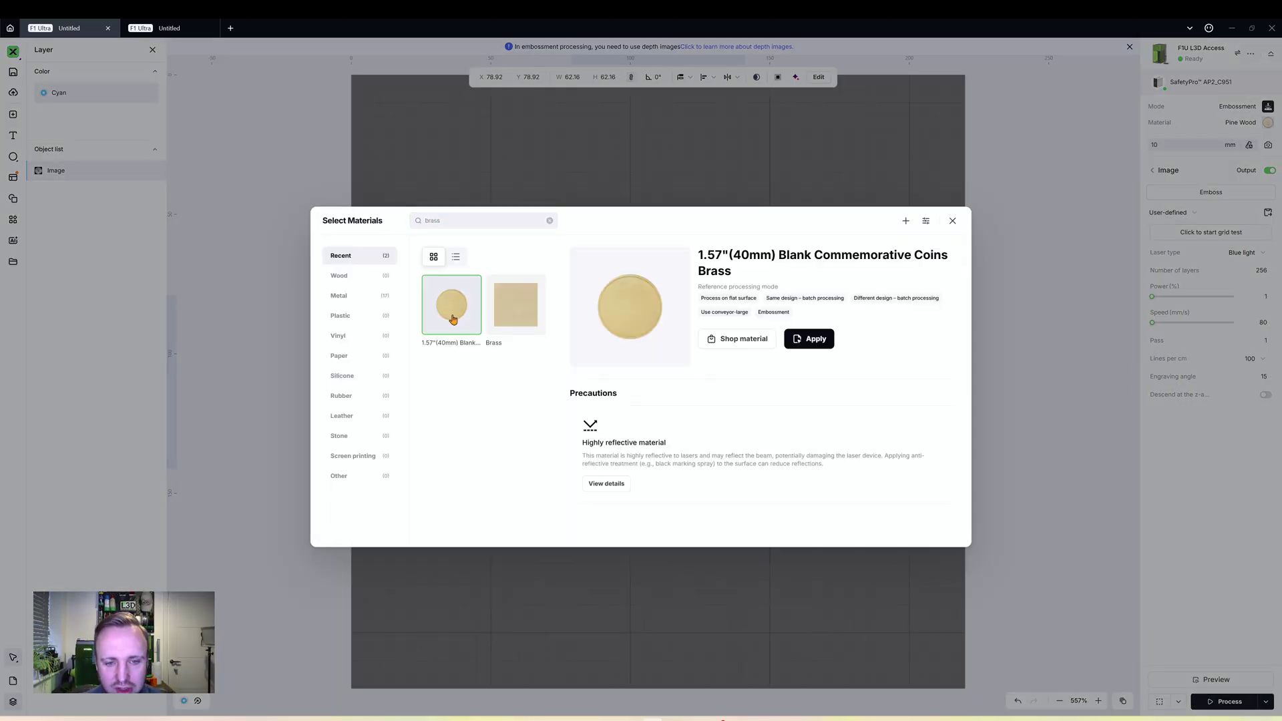
pyautogui.click(825, 344)
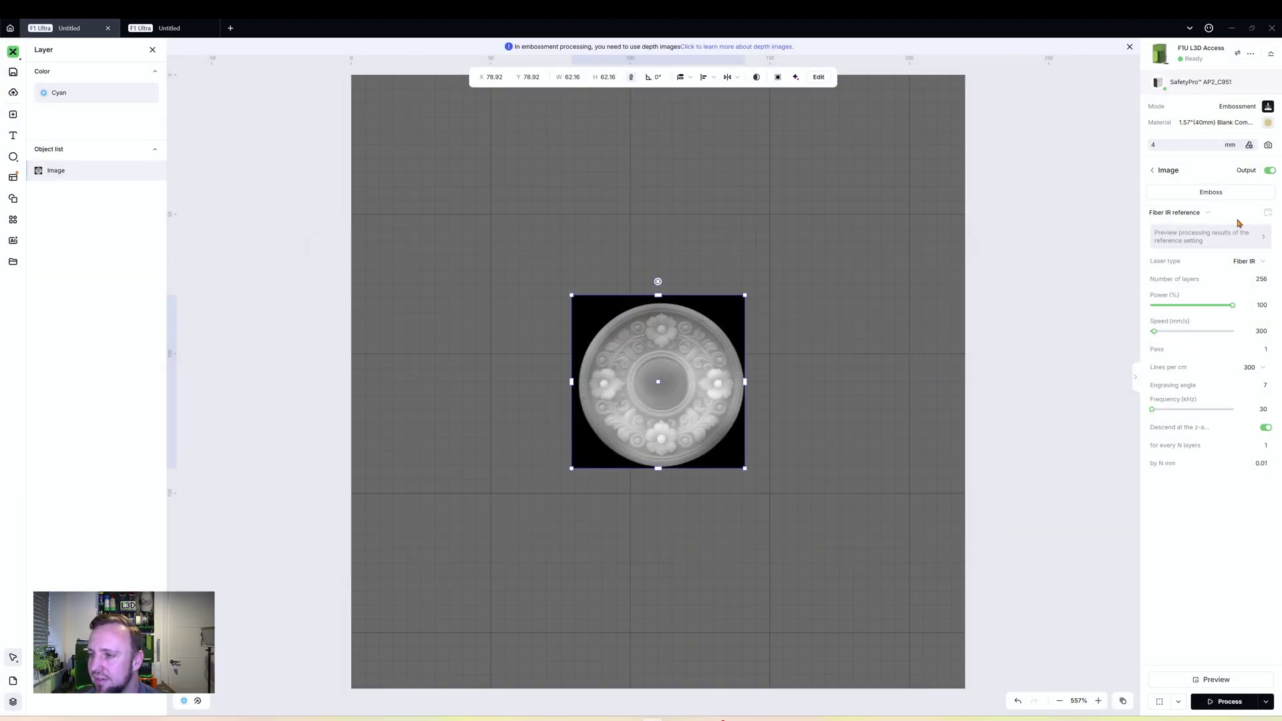
# Step: Move the relief image to the blue colour layer and rename that layer to "Embossed Coin"
pyautogui.rightClick(639, 339)
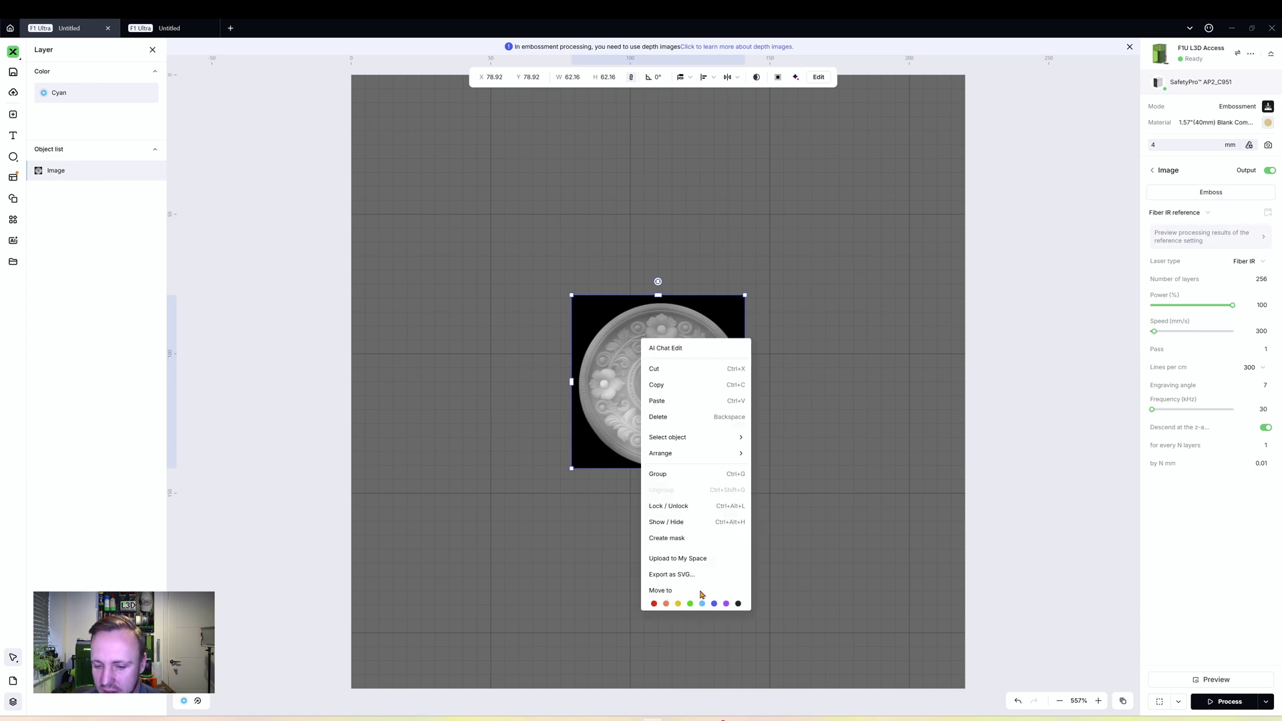
pyautogui.click(715, 605)
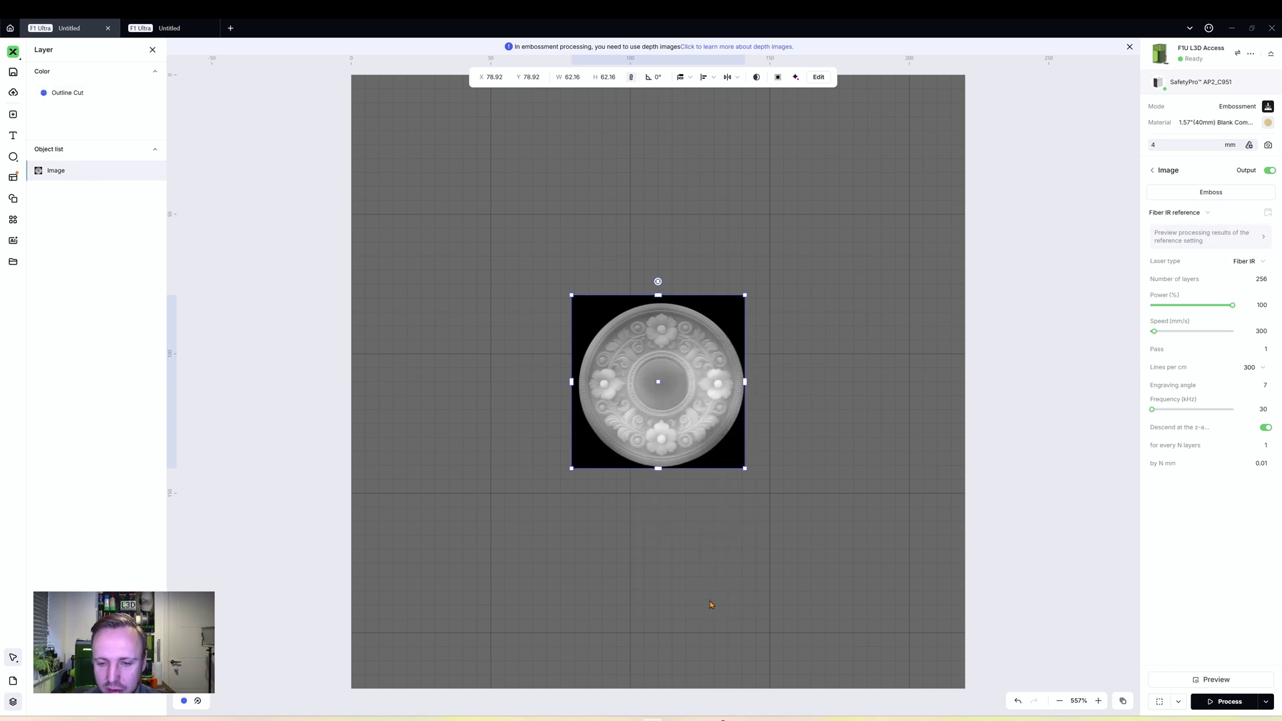
pyautogui.rightClick(64, 98)
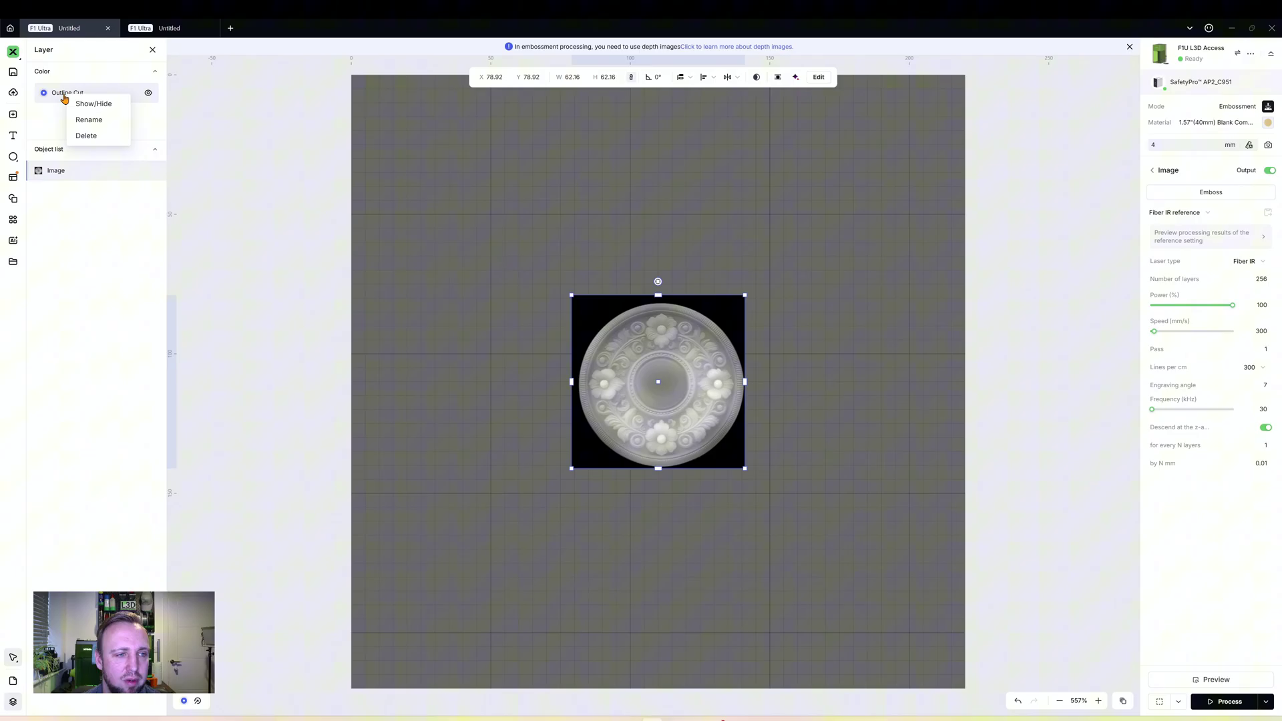
pyautogui.click(85, 120)
pyautogui.write('Embossed Coin')
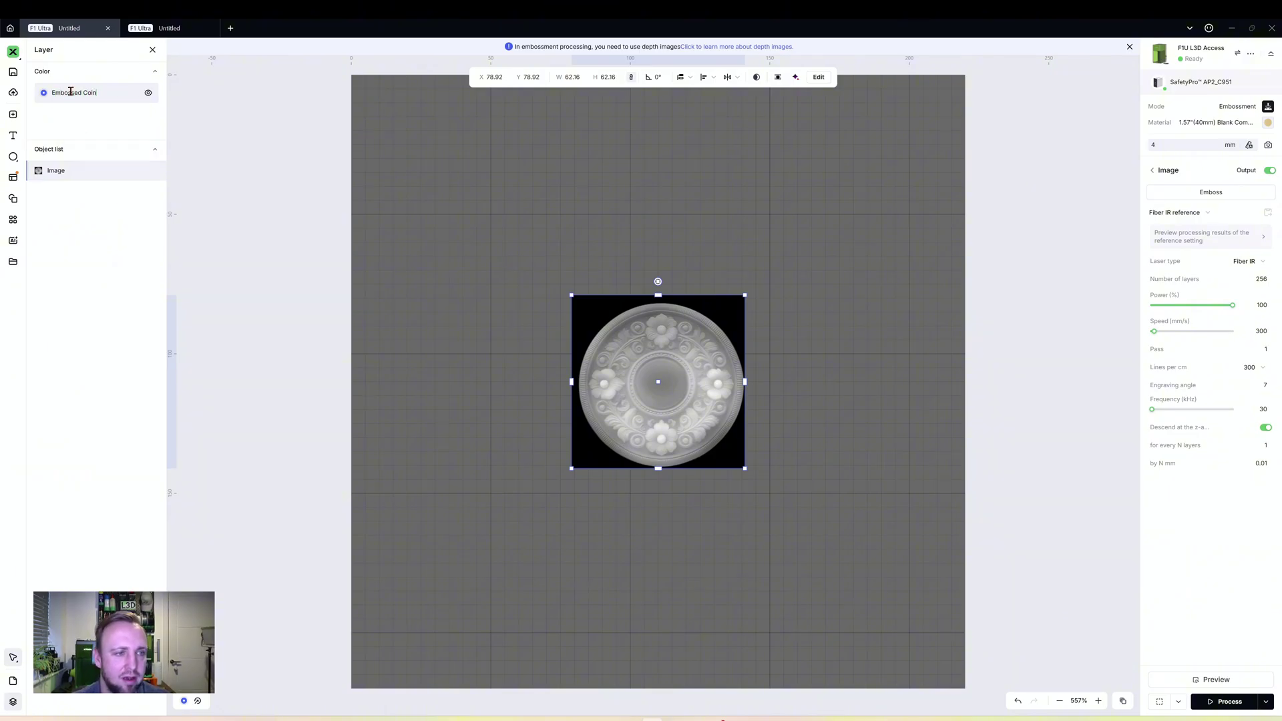
pyautogui.click(118, 98)
pyautogui.click(623, 327)
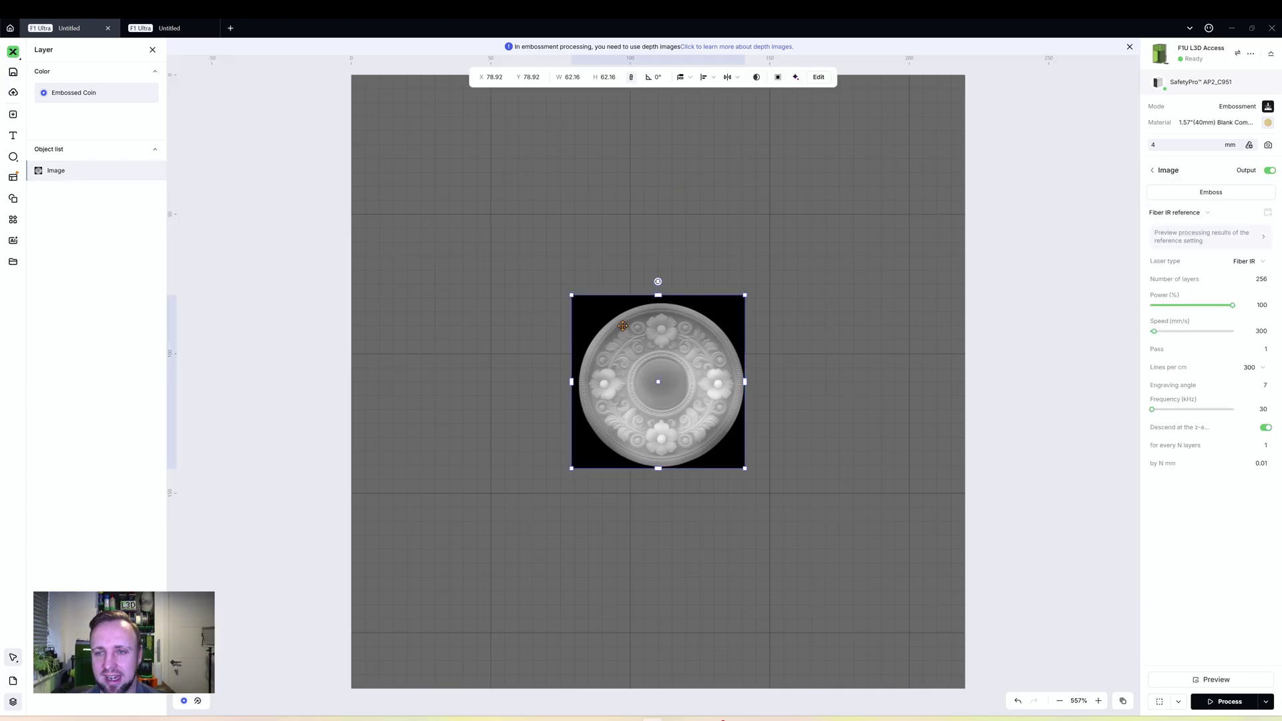
pyautogui.click(693, 179)
pyautogui.click(626, 326)
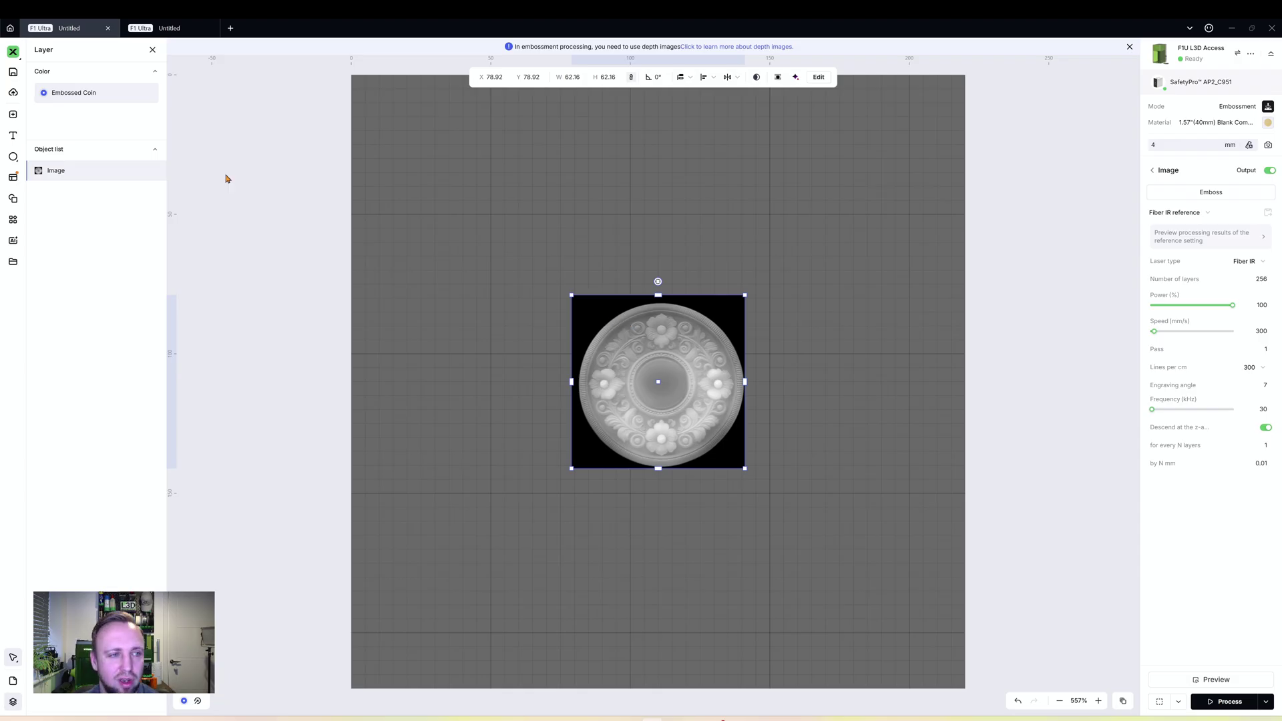
# Step: Draw a circle about 56 mm in diameter over the round relief in the image
pyautogui.click(133, 198)
pyautogui.click(11, 155)
pyautogui.click(68, 198)
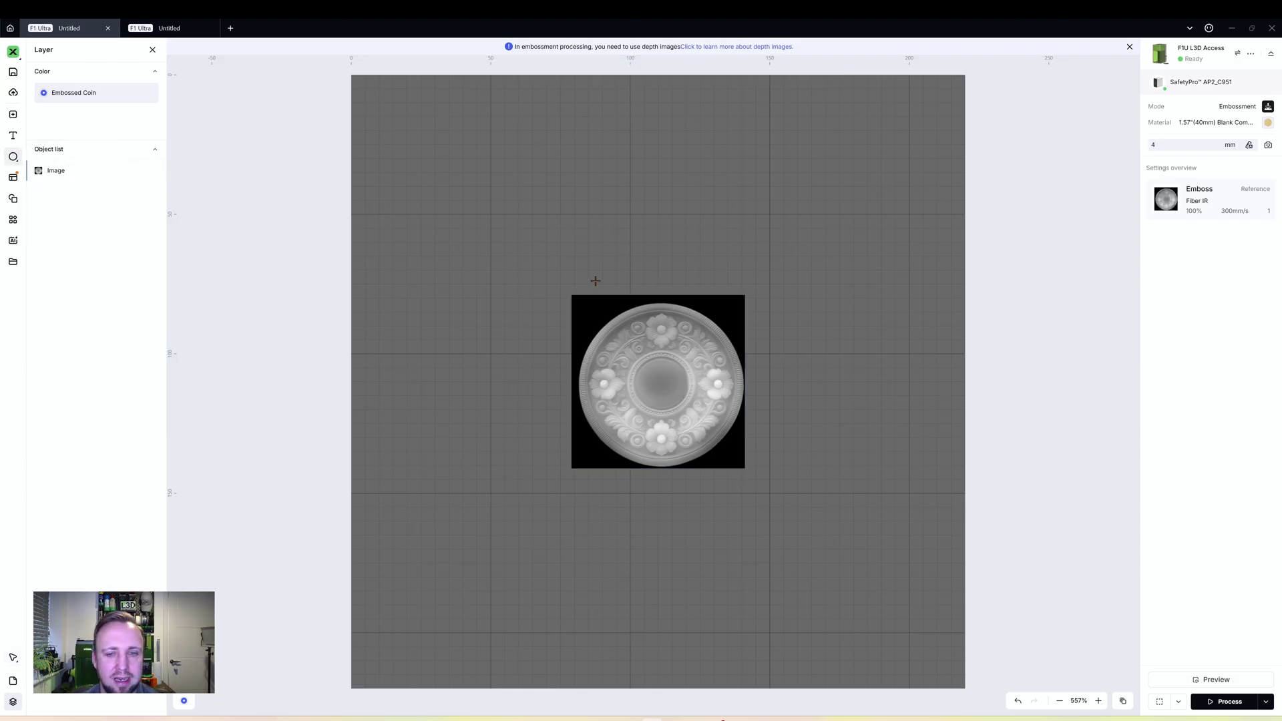
pyautogui.moveTo(581, 296)
pyautogui.mouseDown()
pyautogui.moveTo(634, 384)
pyautogui.moveTo(736, 460)
pyautogui.mouseUp()
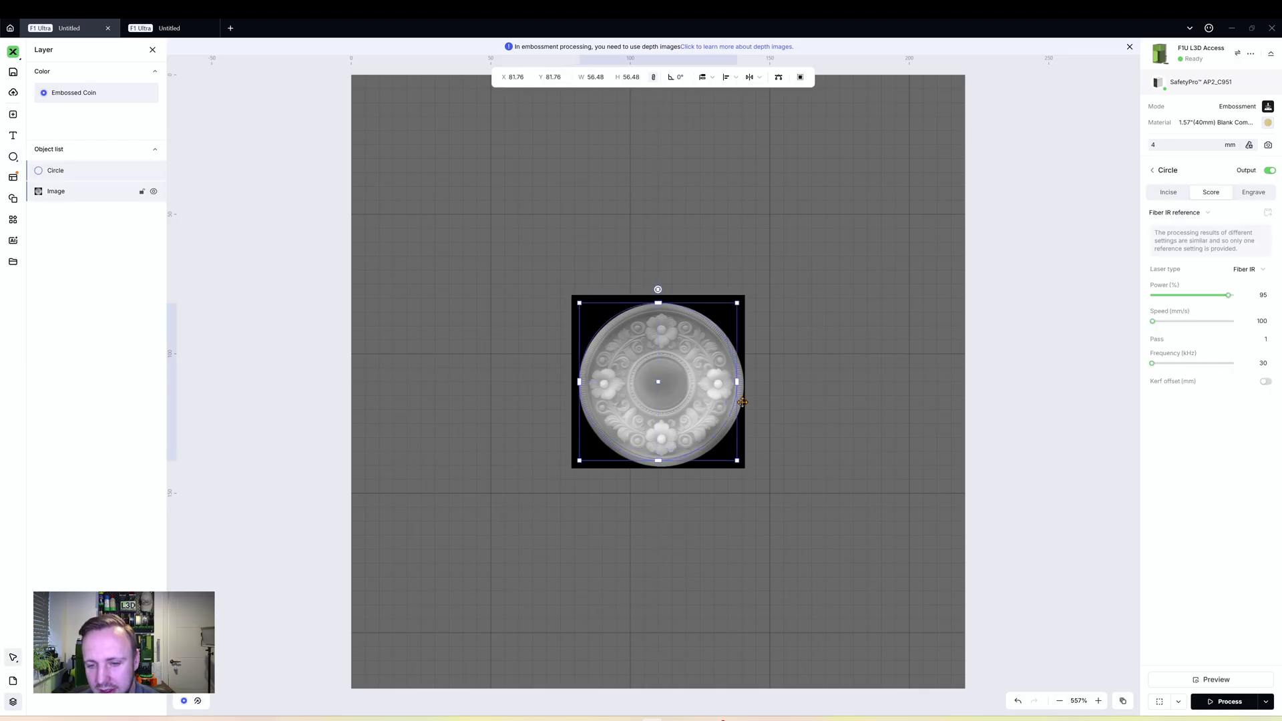
# Step: Enlarge the circle to about 58.7 mm in diameter to match the relief's rim and set it to Engrave
pyautogui.click(735, 458)
pyautogui.click(736, 459)
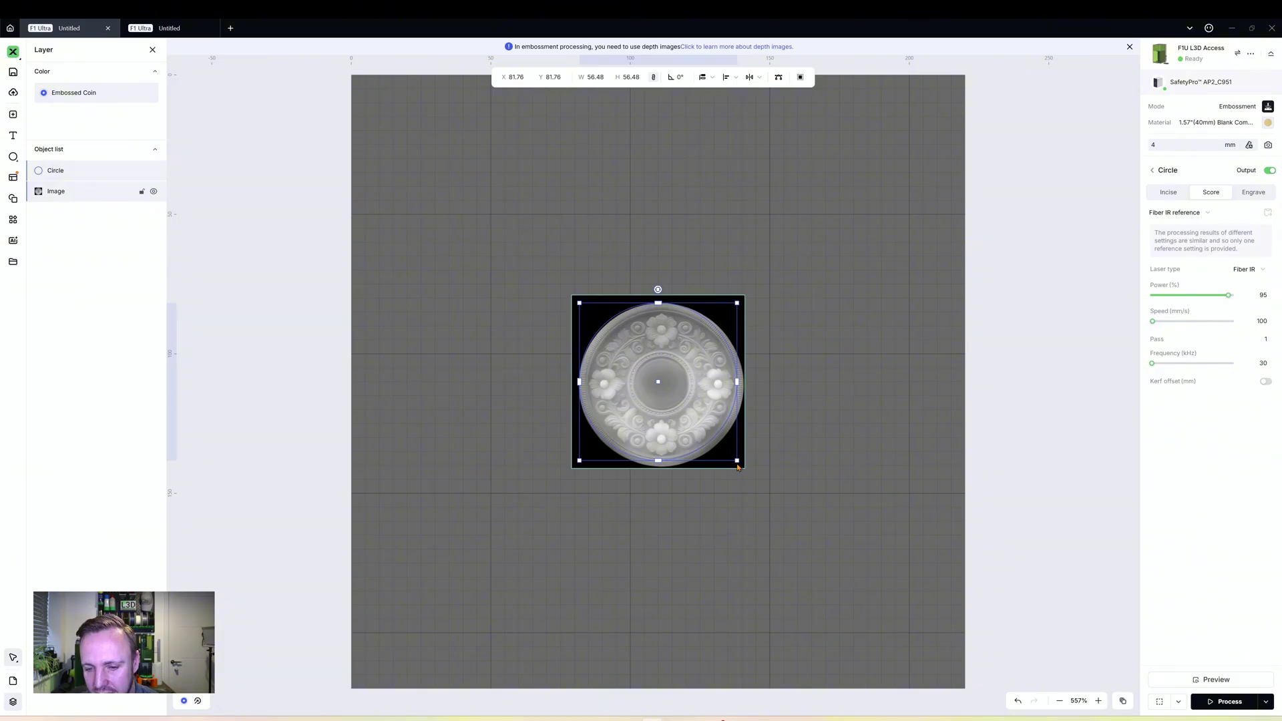
pyautogui.moveTo(740, 470); pyautogui.dragTo(747, 476)
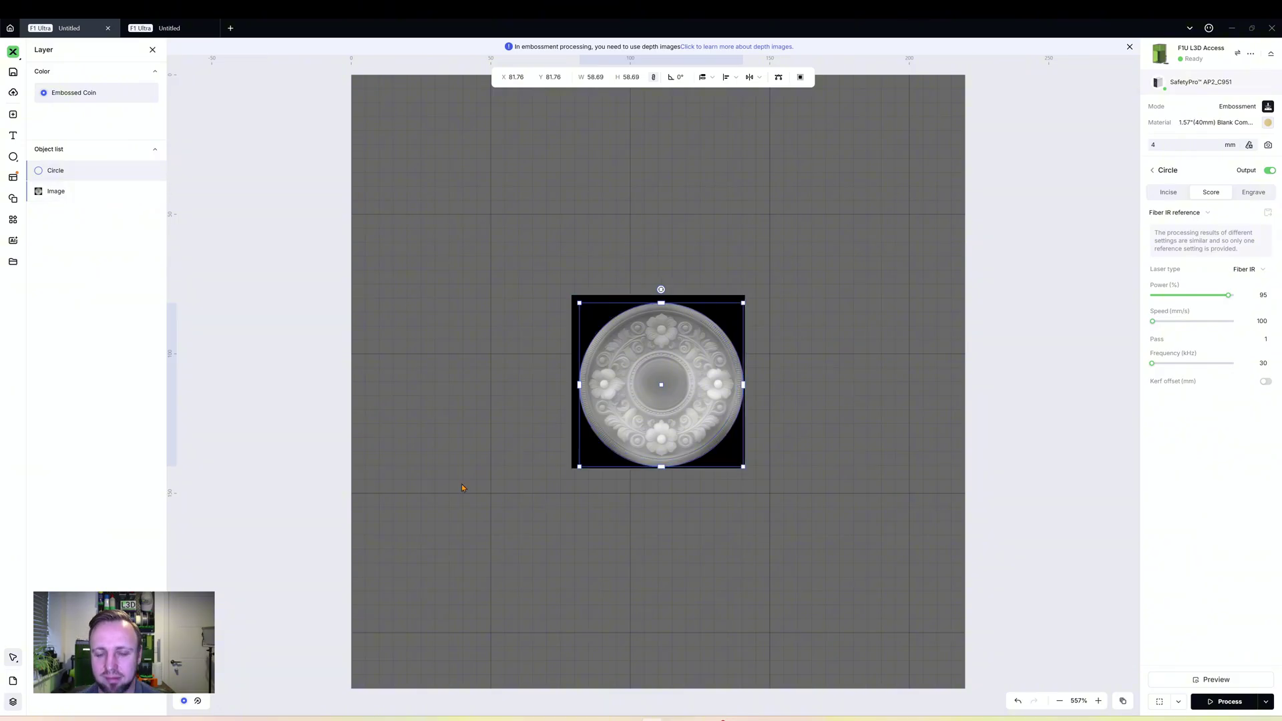
pyautogui.click(1250, 195)
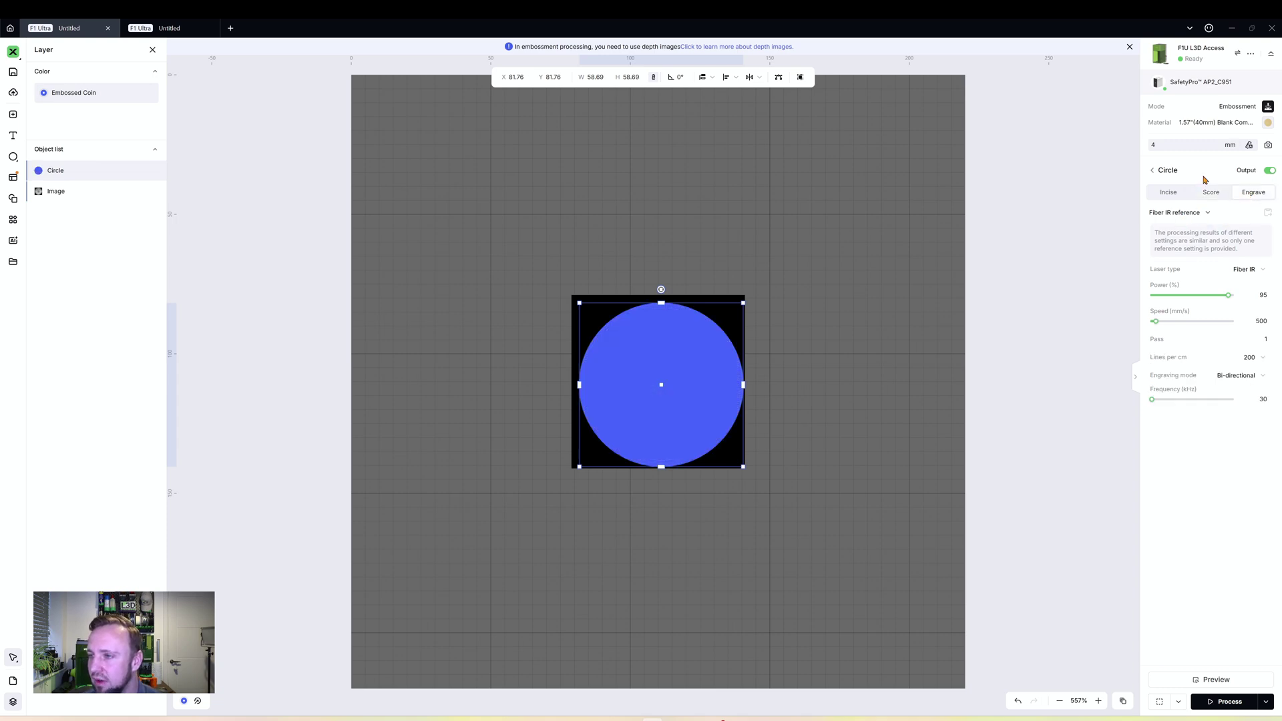
# Step: Switch the processing mode to Process on flat surface and set the circle's engraving power to 50% and speed to 4670 mm/s
pyautogui.click(1247, 112)
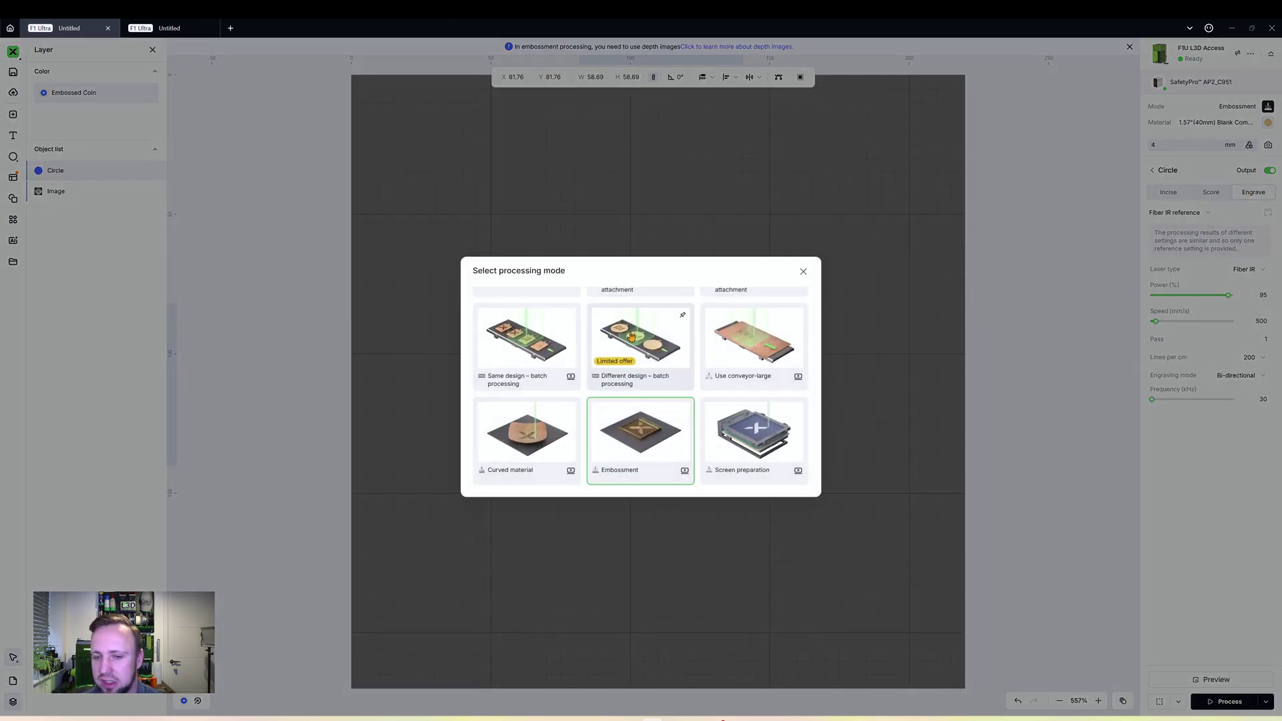
pyautogui.scroll(3, 534, 374)
pyautogui.click(540, 353)
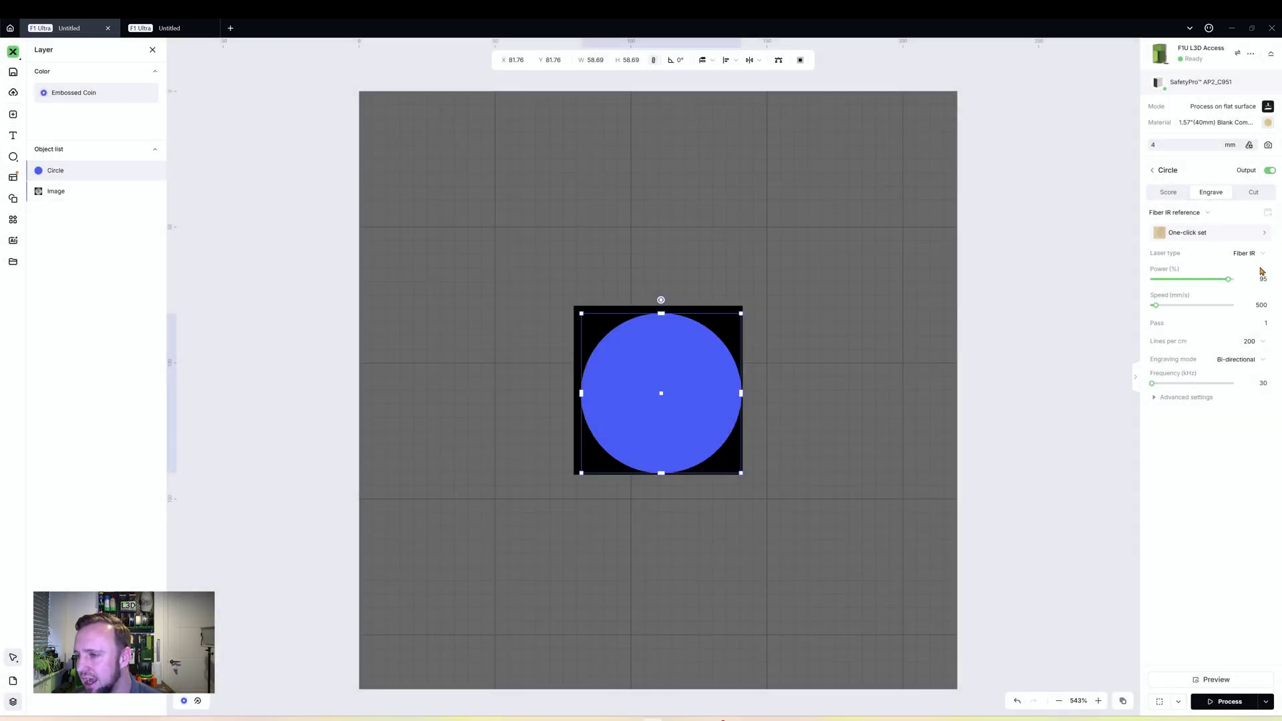
pyautogui.moveTo(1228, 280); pyautogui.dragTo(1194, 289)
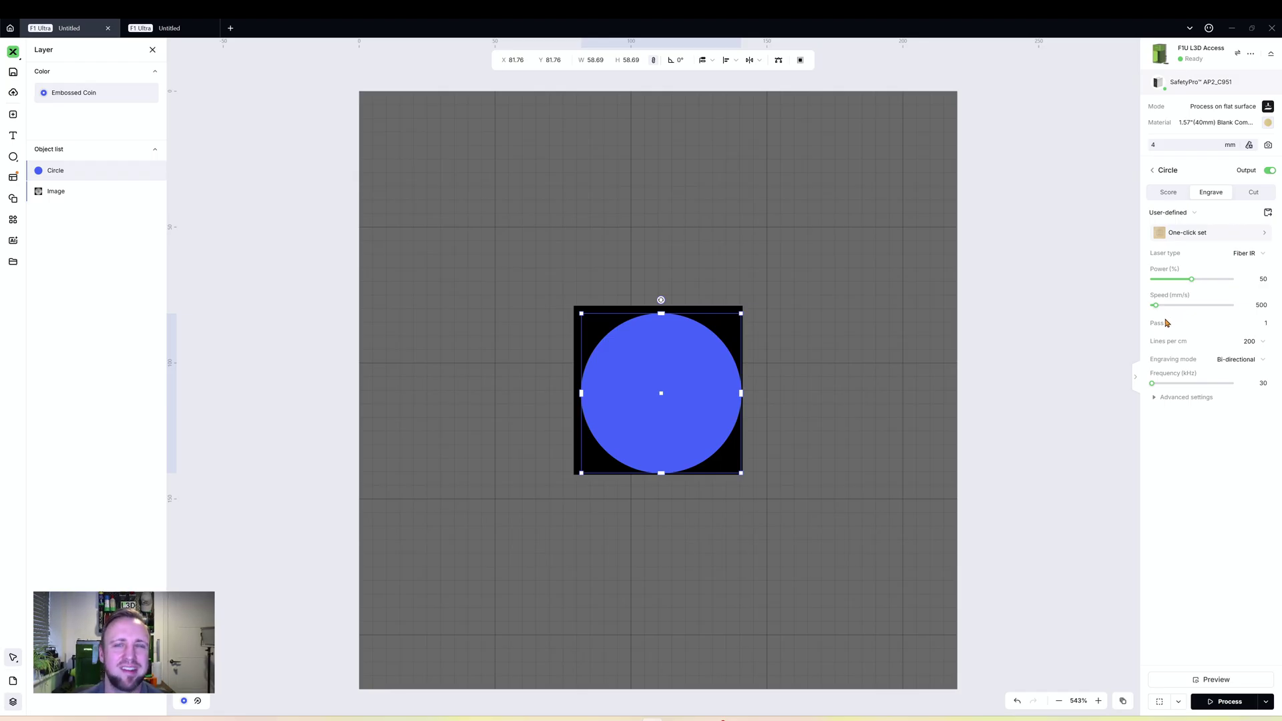
pyautogui.moveTo(1155, 305); pyautogui.dragTo(1189, 306)
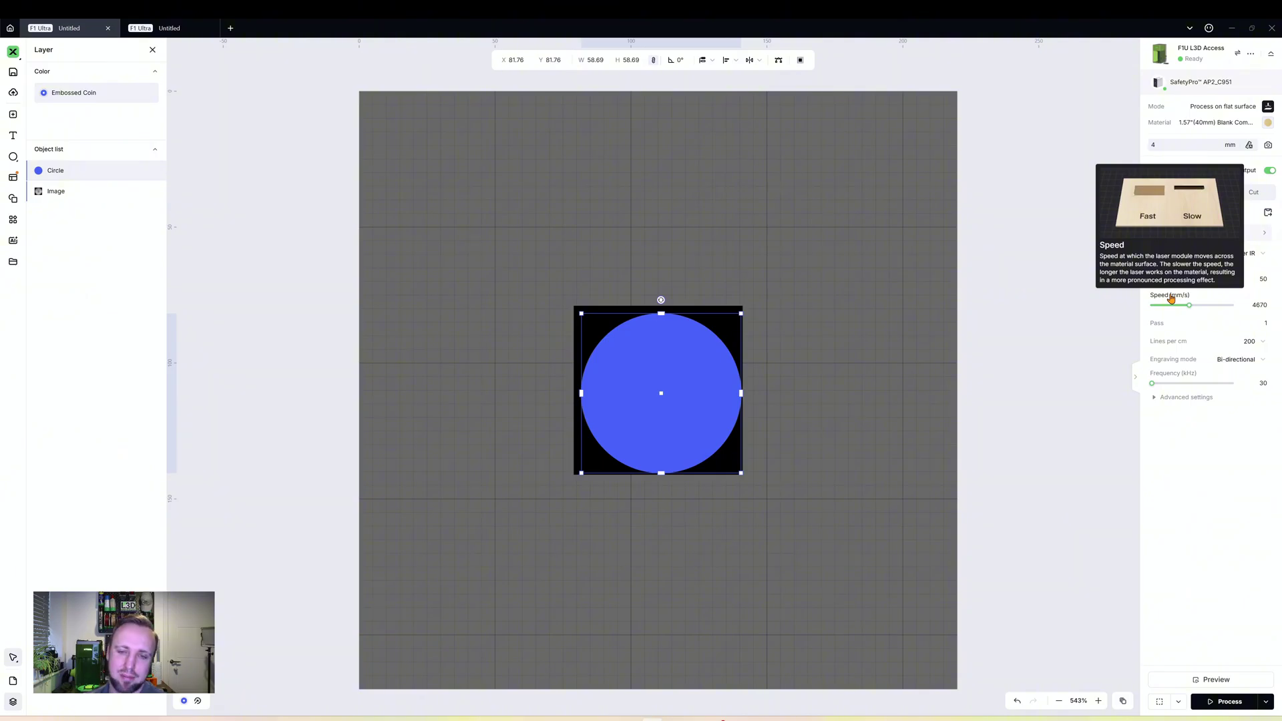
# Step: Move the circle to the green colour layer and rename that layer to "Cleaning Pass"
pyautogui.rightClick(645, 365)
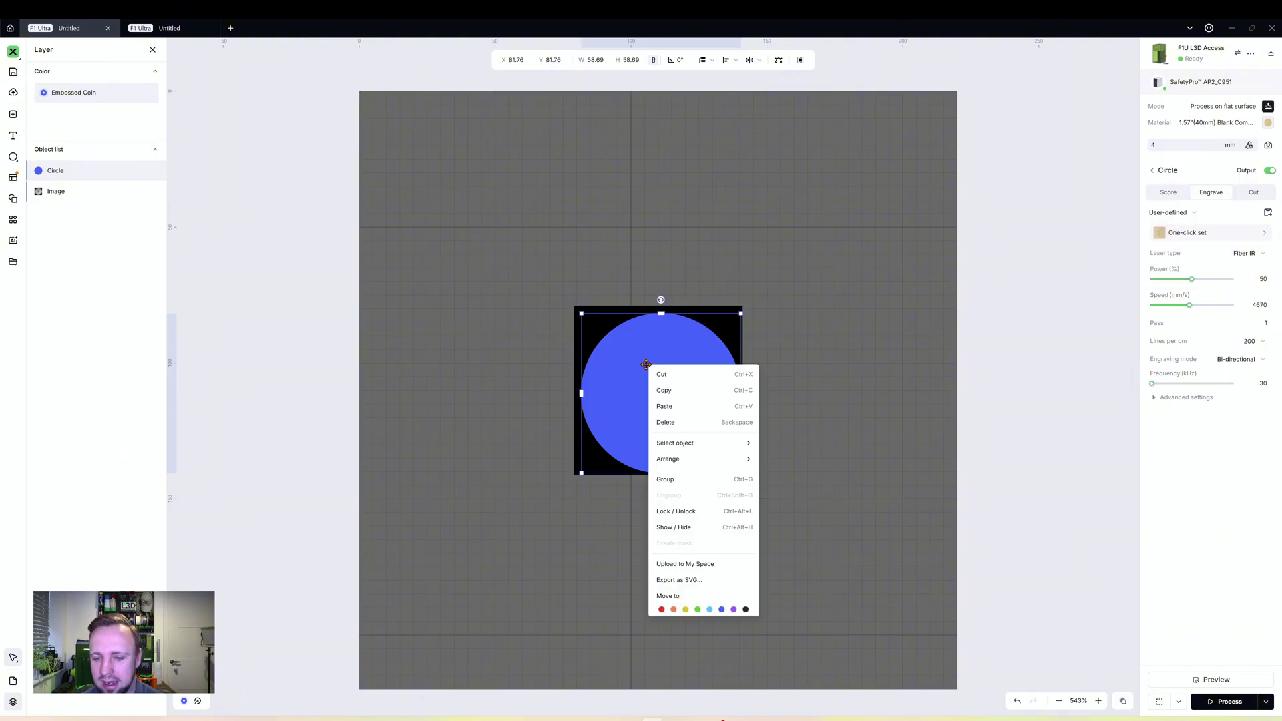
pyautogui.click(697, 610)
pyautogui.click(258, 142)
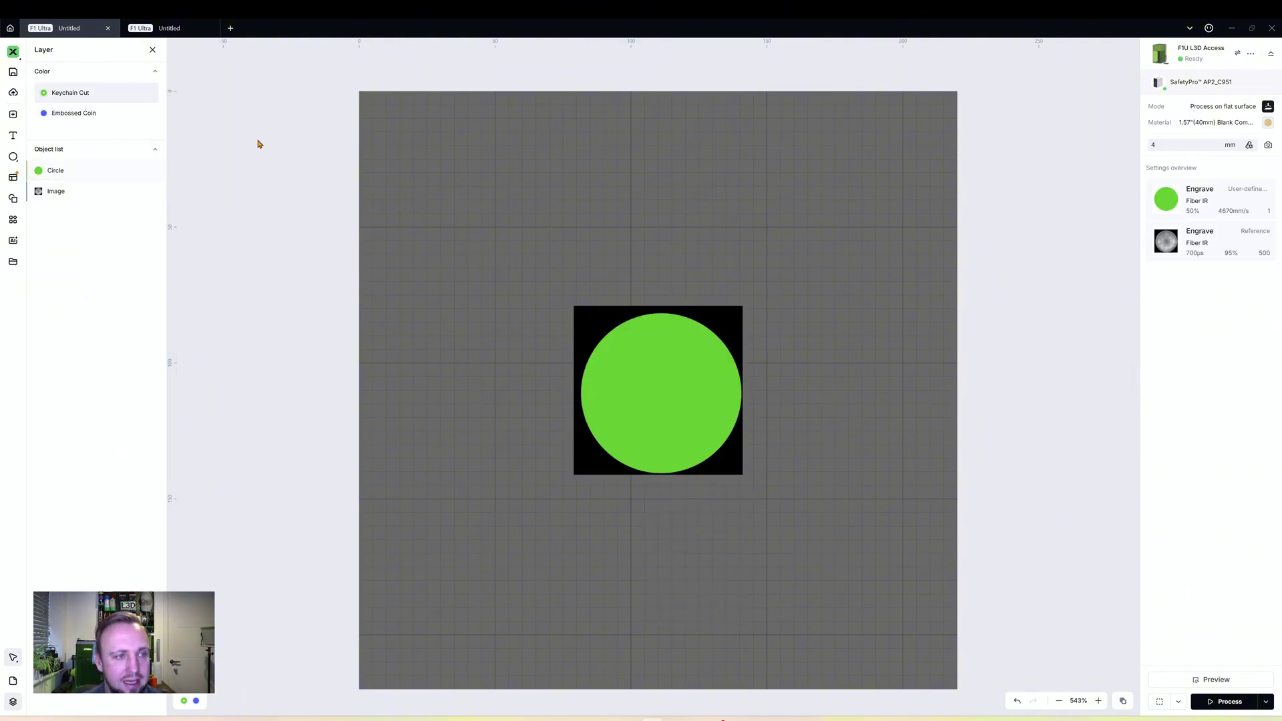
pyautogui.rightClick(73, 99)
pyautogui.click(97, 114)
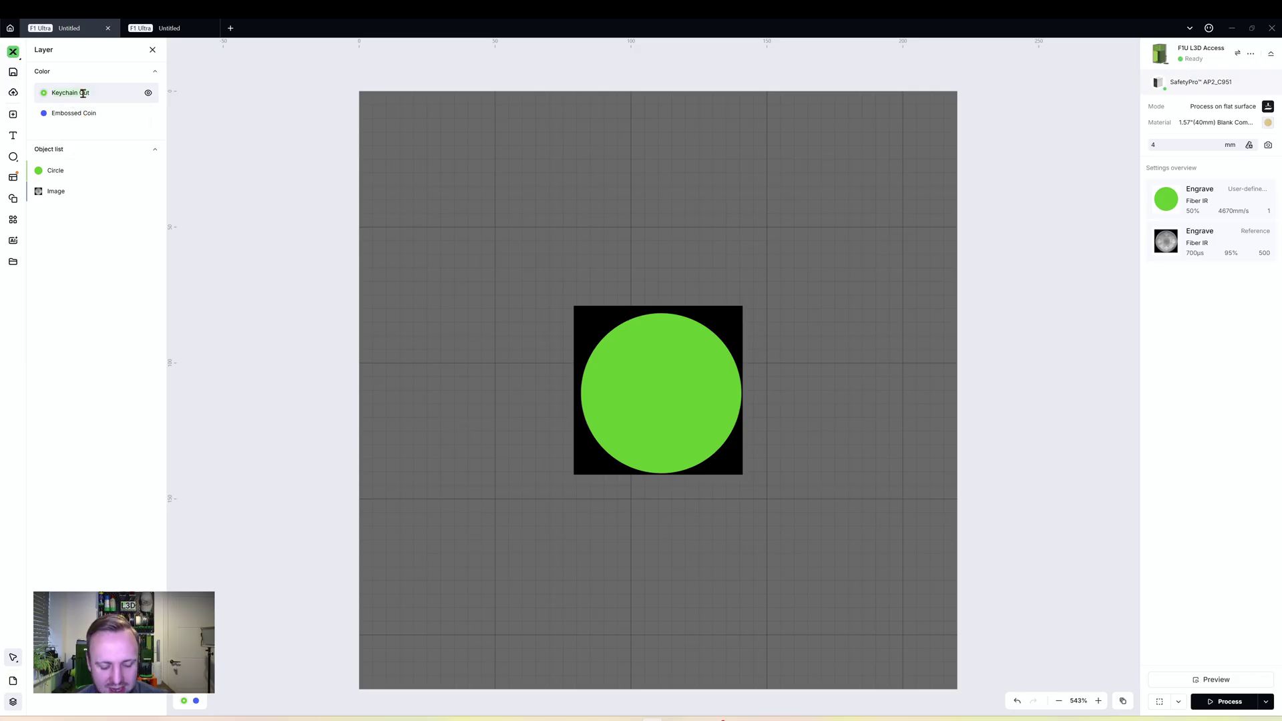
pyautogui.write('Cleaning Pass')
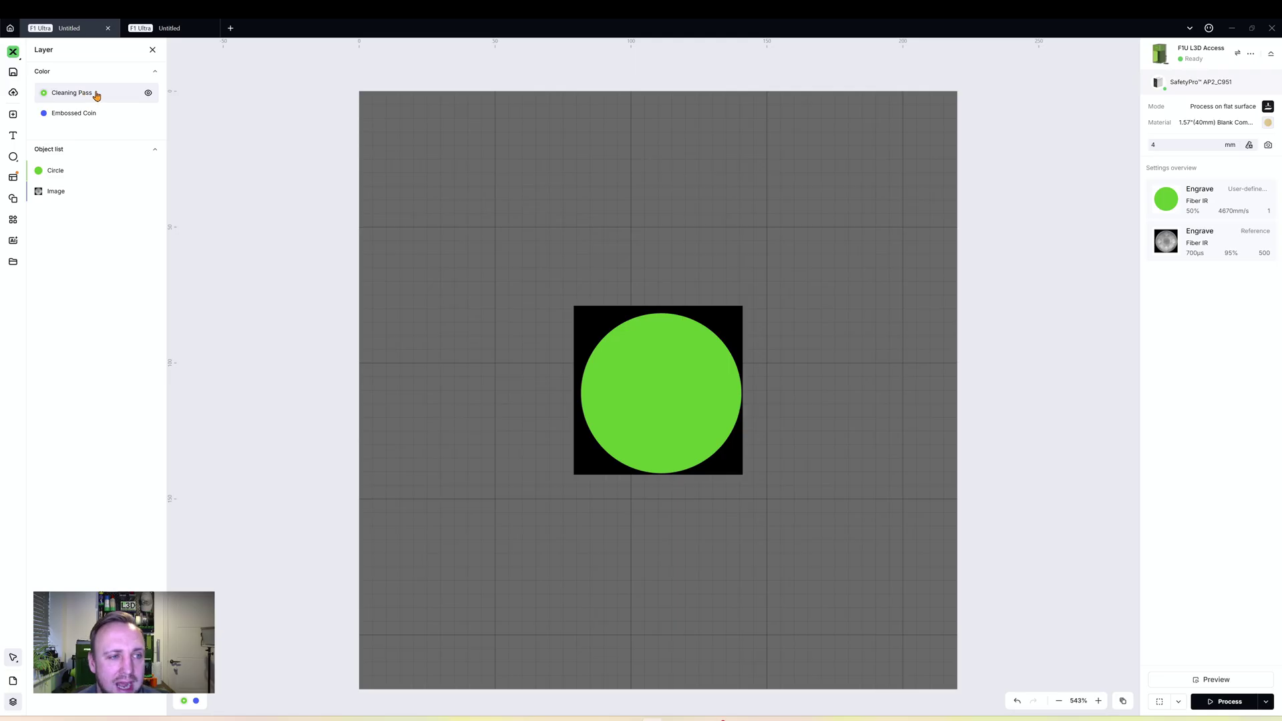
# Step: Reorder the colour layers so that Cleaning Pass comes after Embossed Coin
pyautogui.moveTo(96, 95)
pyautogui.mouseDown()
pyautogui.moveTo(98, 123)
pyautogui.moveTo(86, 118)
pyautogui.mouseUp()
pyautogui.click(62, 97)
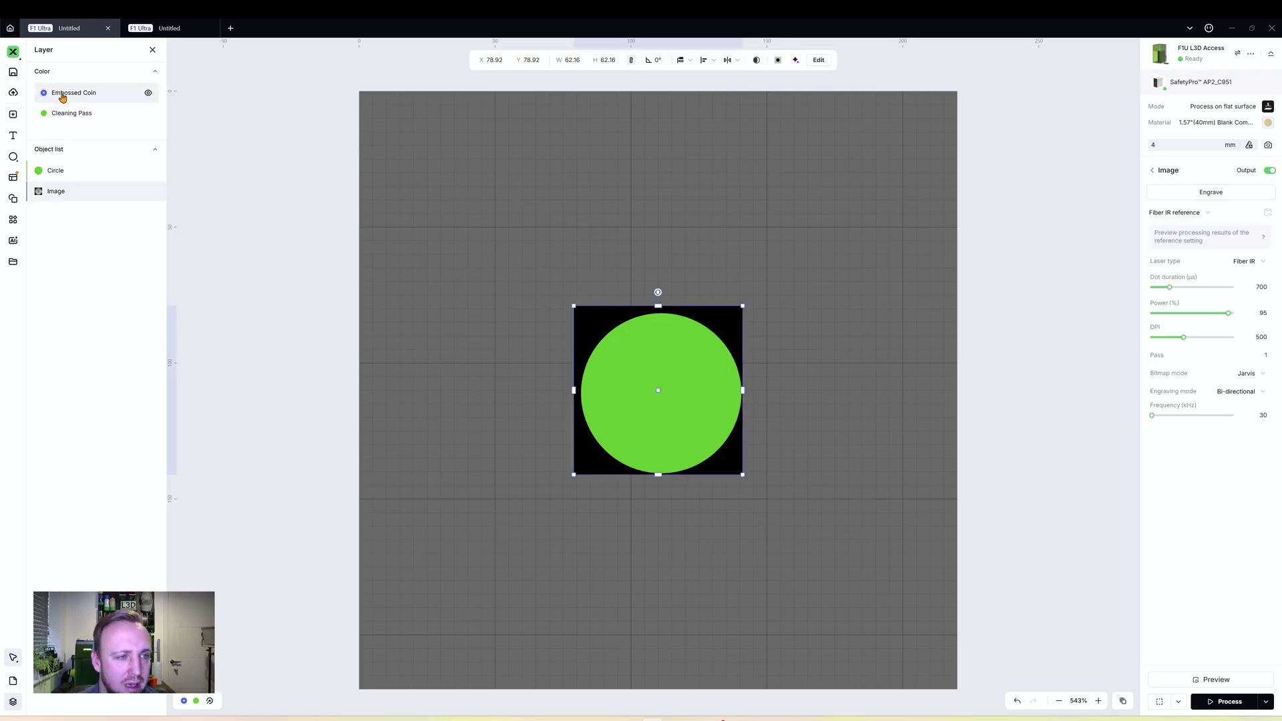
pyautogui.click(455, 191)
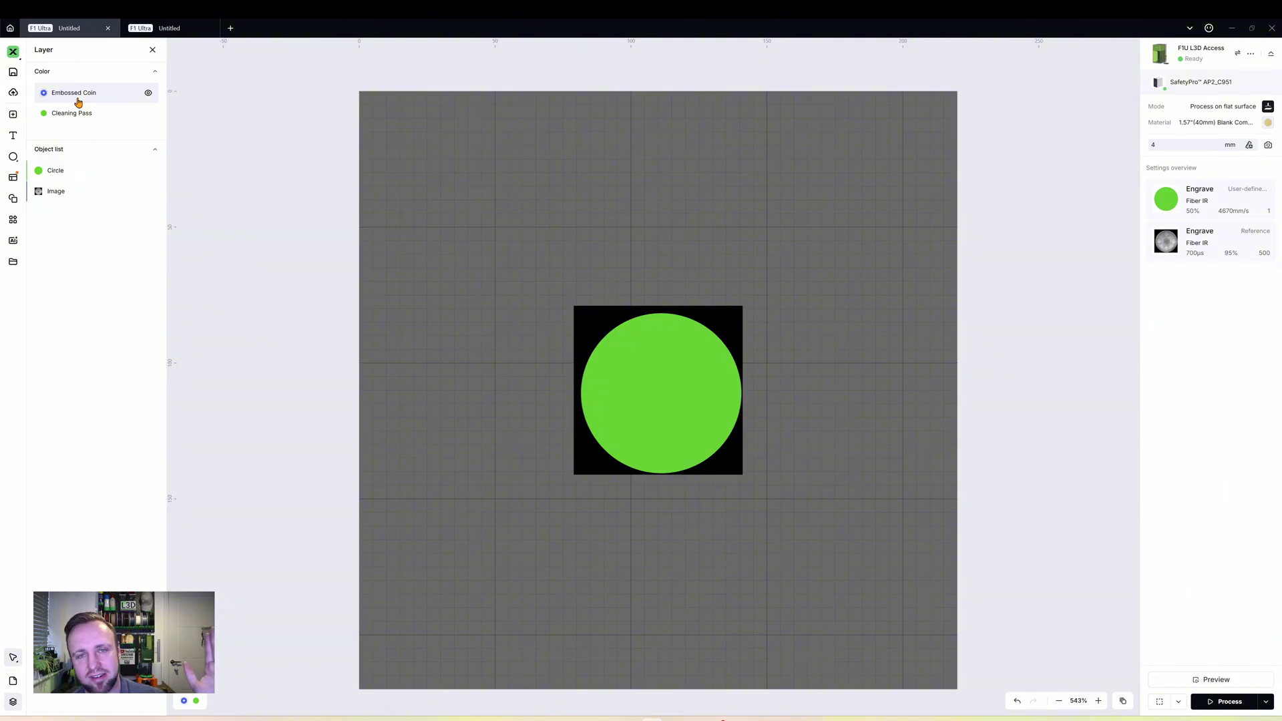
# Step: Set the processing path to User defining with processing by layer enabled
pyautogui.click(1268, 706)
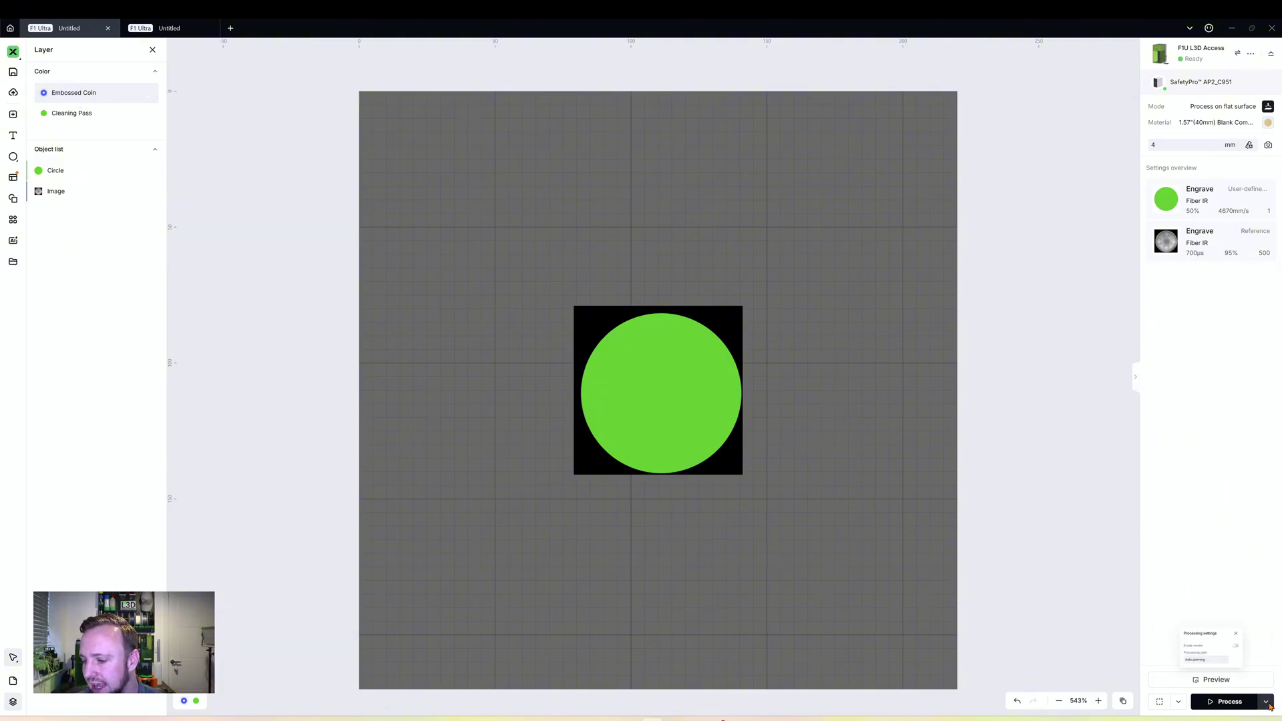
pyautogui.click(1215, 671)
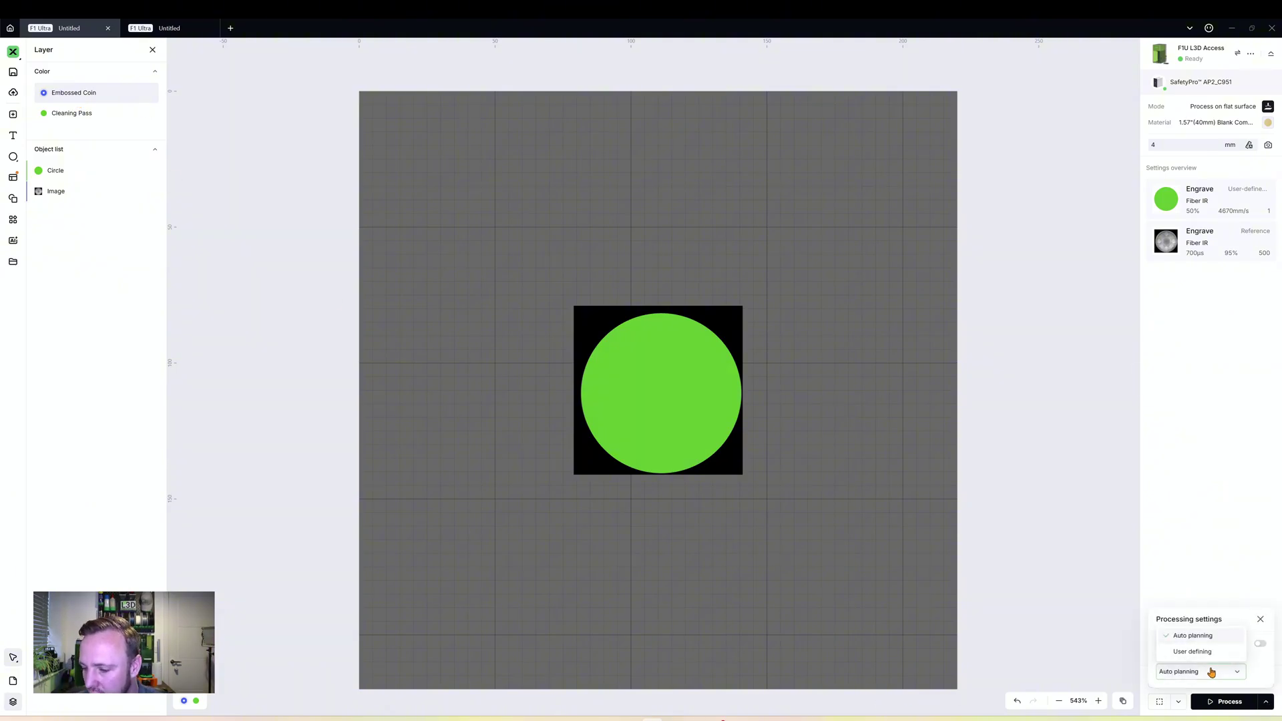
pyautogui.click(1193, 652)
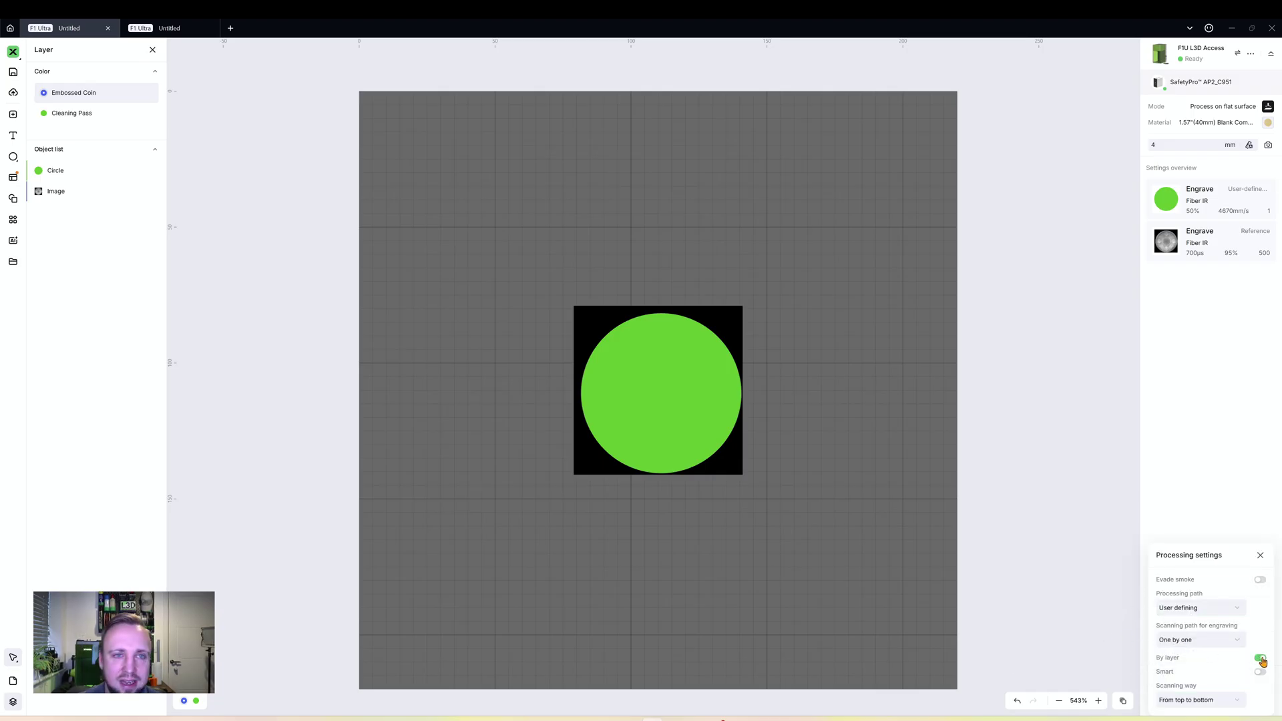
pyautogui.click(1085, 621)
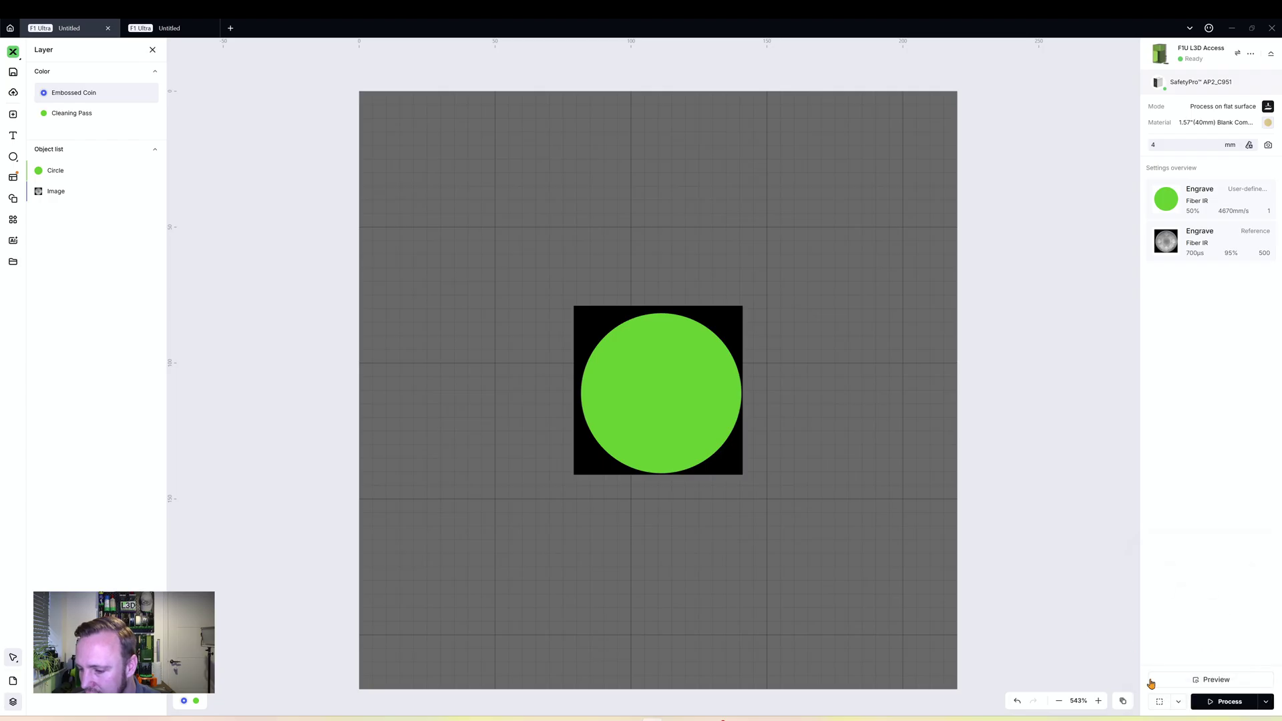
# Step: Preview the coin's processing path through to its end, then return to the canvas and select the circle
pyautogui.hotkey('ctrl', 'p')
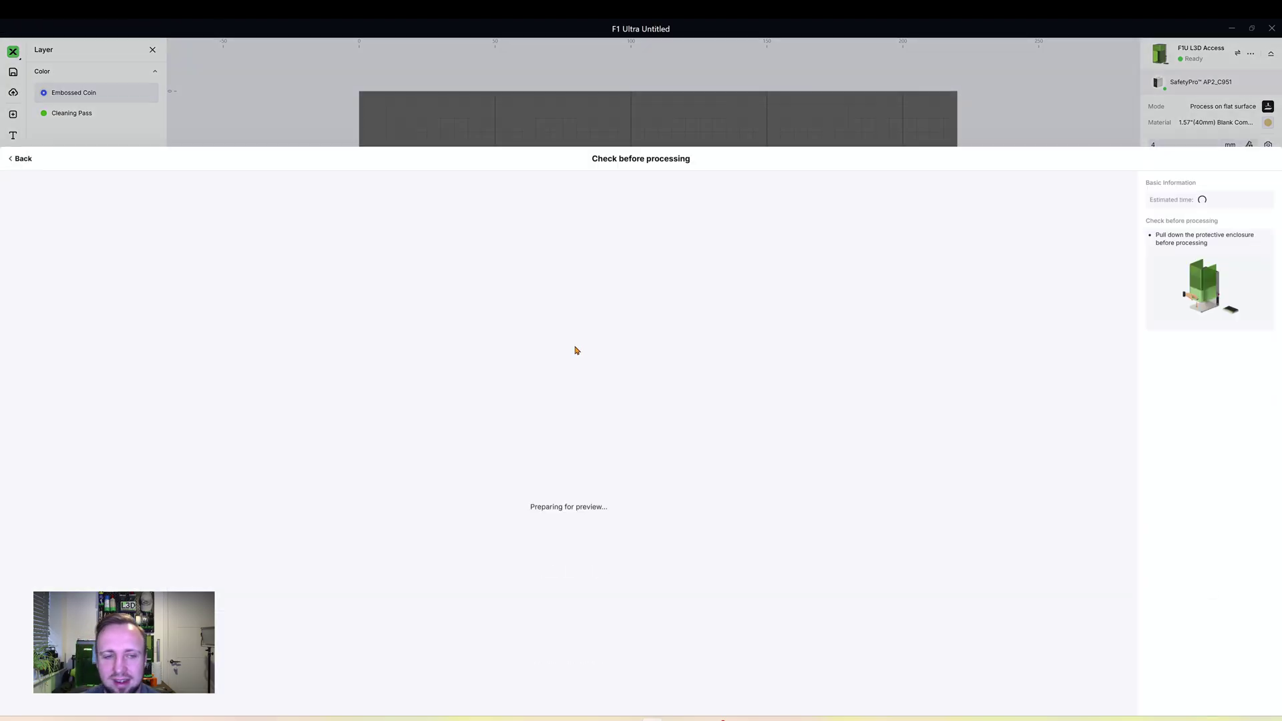
pyautogui.click(533, 700)
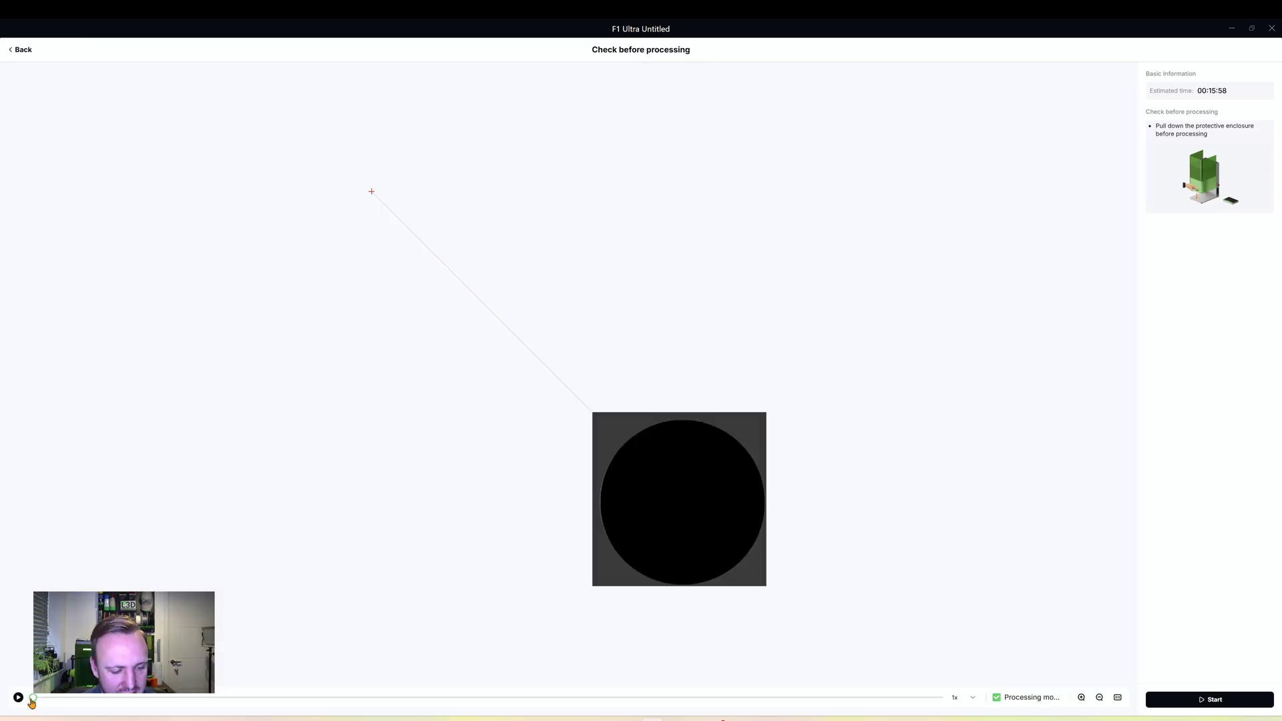
pyautogui.moveTo(30, 718); pyautogui.dragTo(953, 713)
pyautogui.scroll(1, 684, 534)
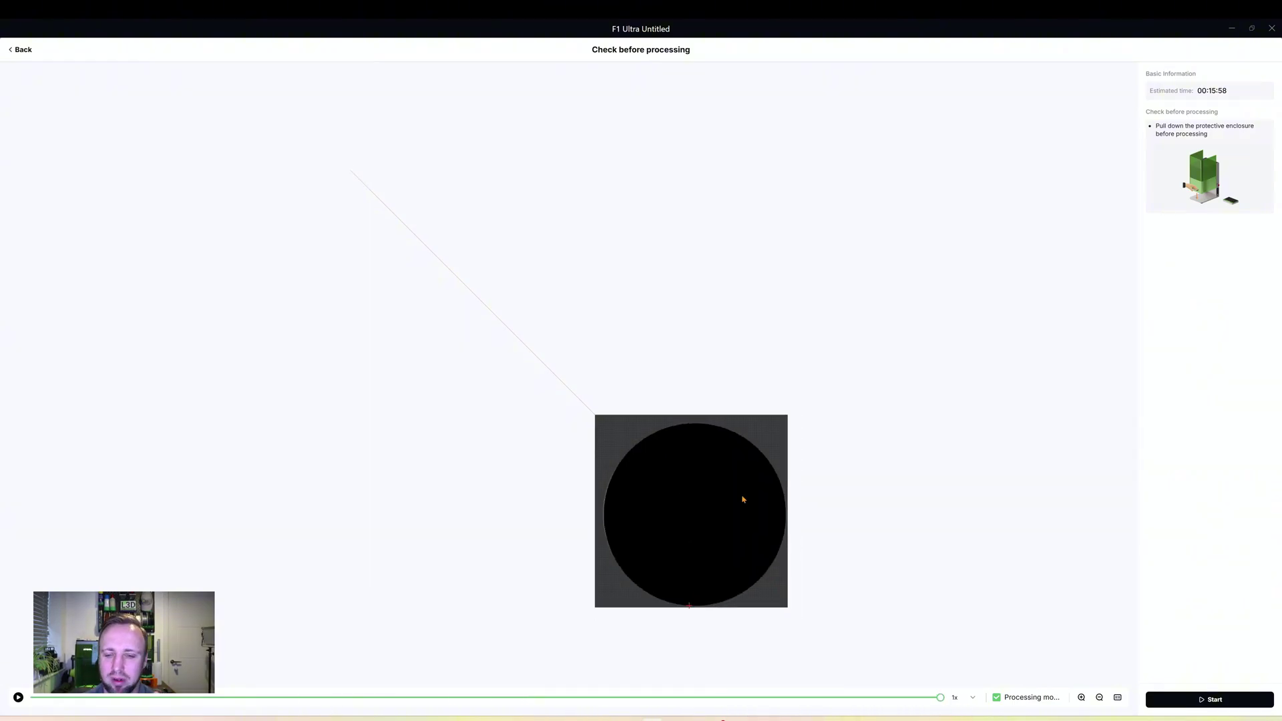
pyautogui.scroll(-1, 741, 501)
pyautogui.scroll(3, 833, 567)
pyautogui.scroll(-1, 768, 480)
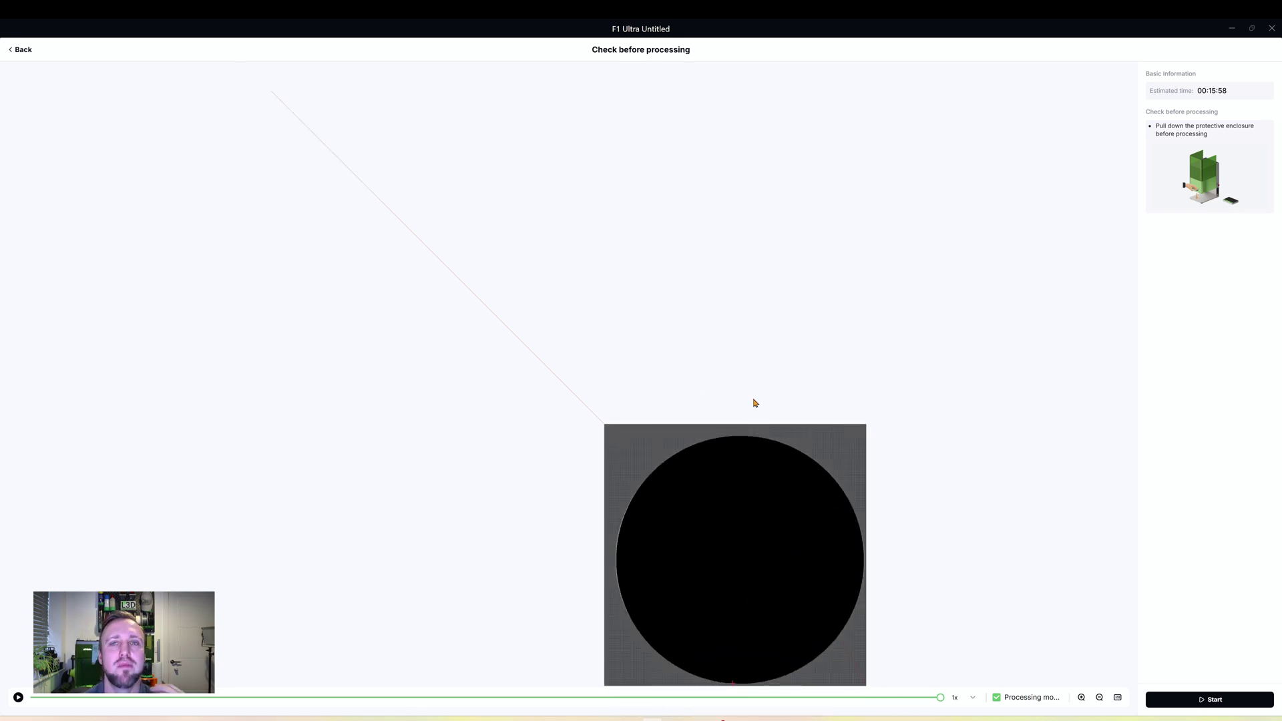
pyautogui.click(14, 49)
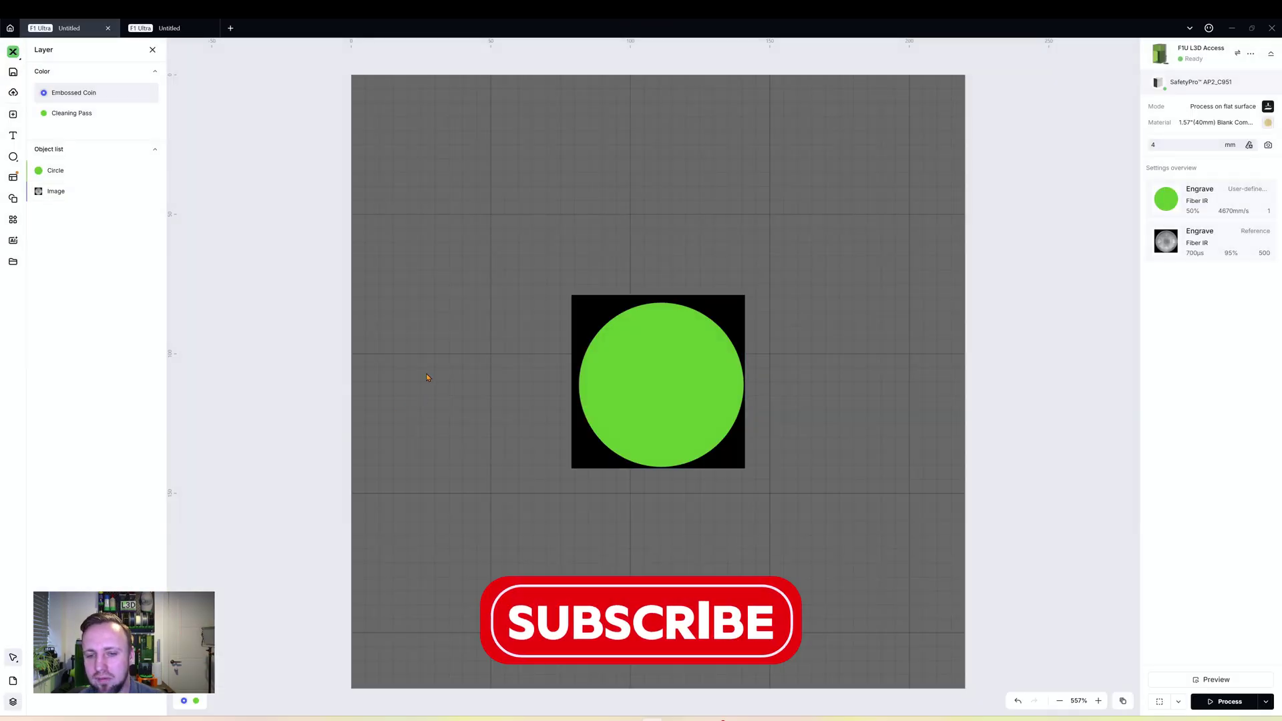
pyautogui.click(609, 359)
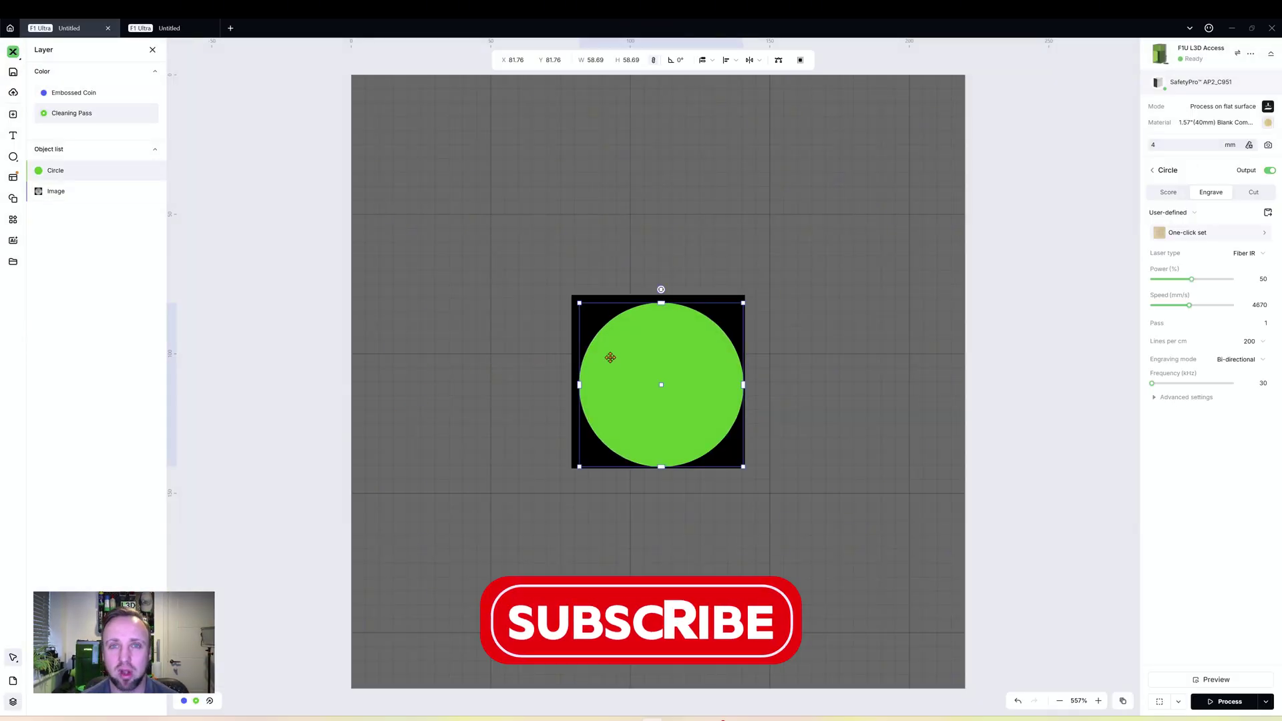